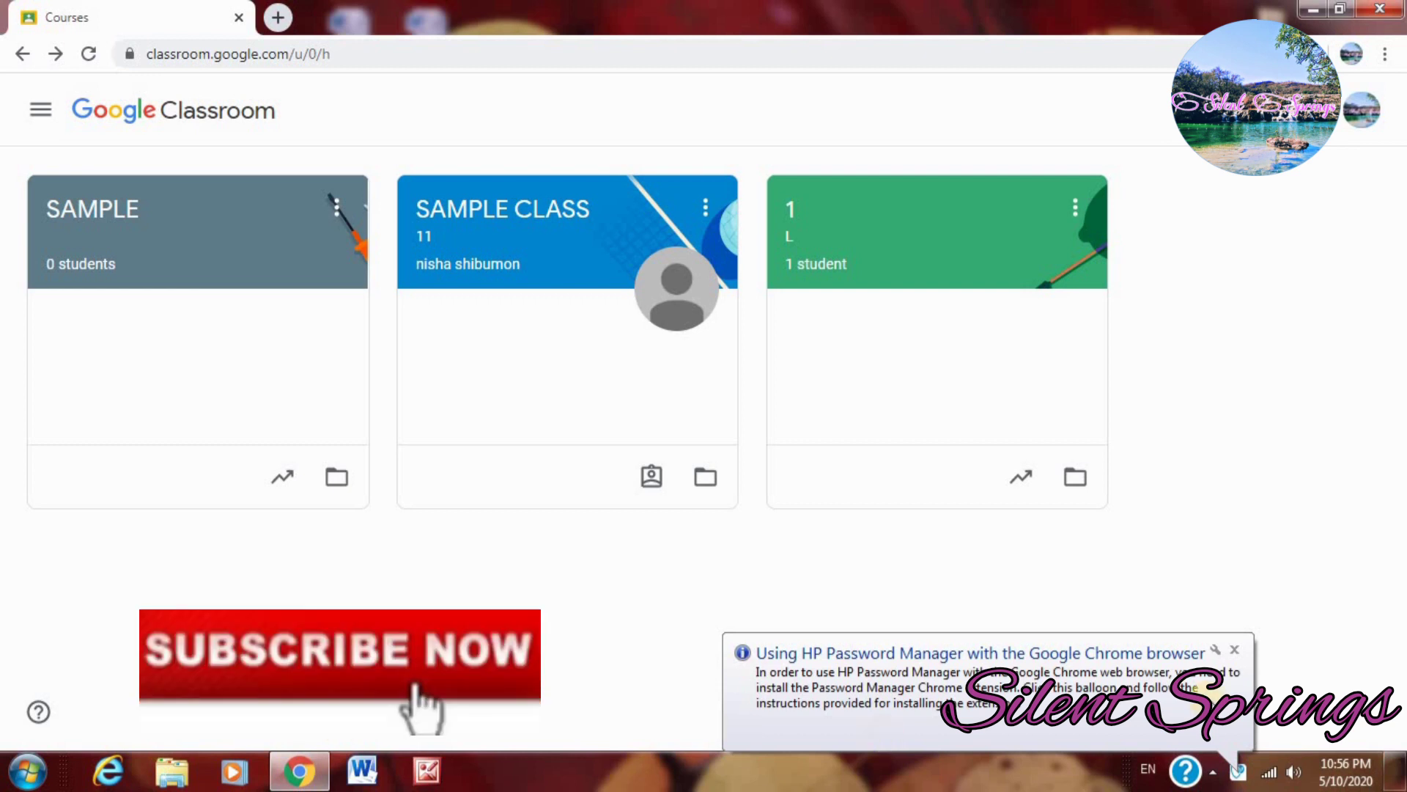
# Start a new quiz assignment in the classwork of the SAMPLE class
pyautogui.click(1237, 649)
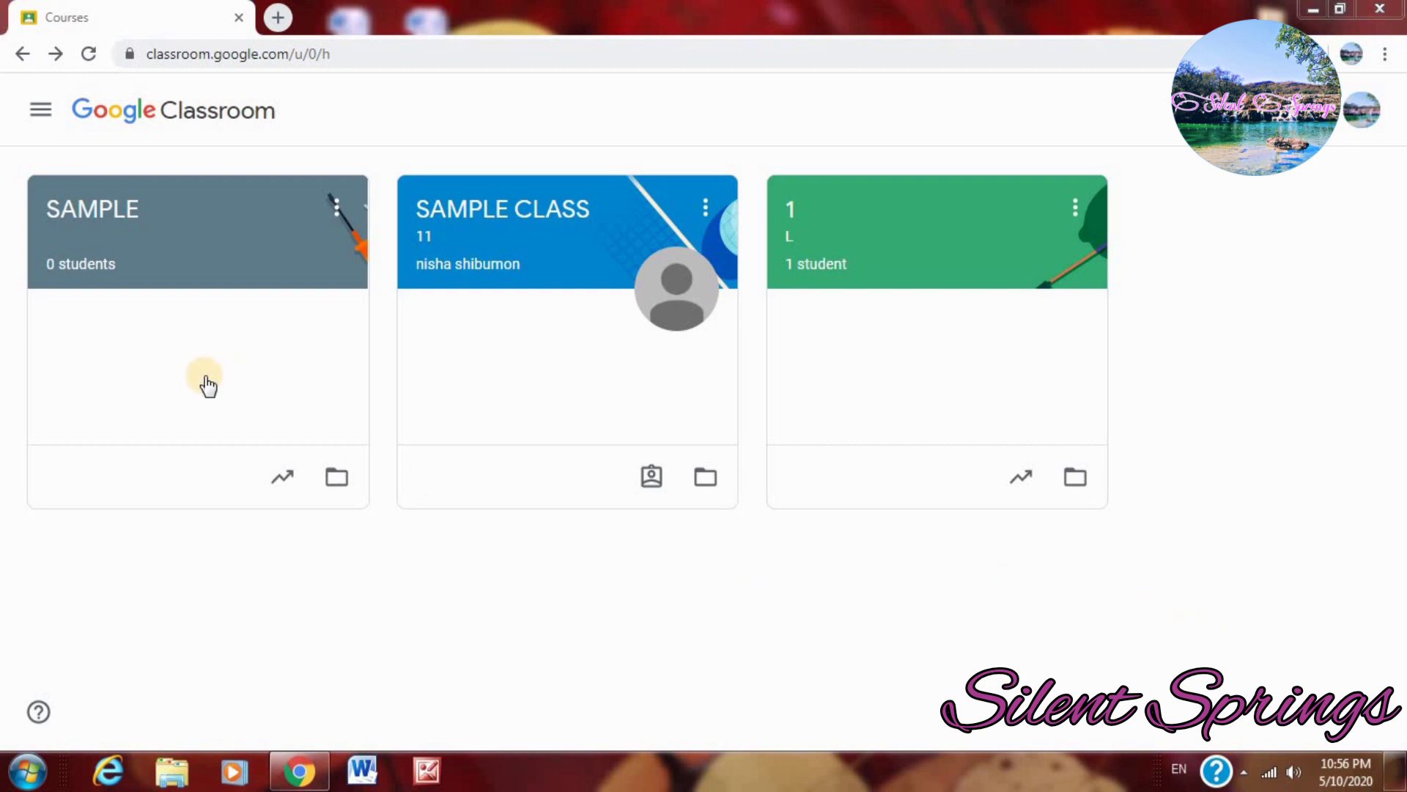
pyautogui.click(225, 219)
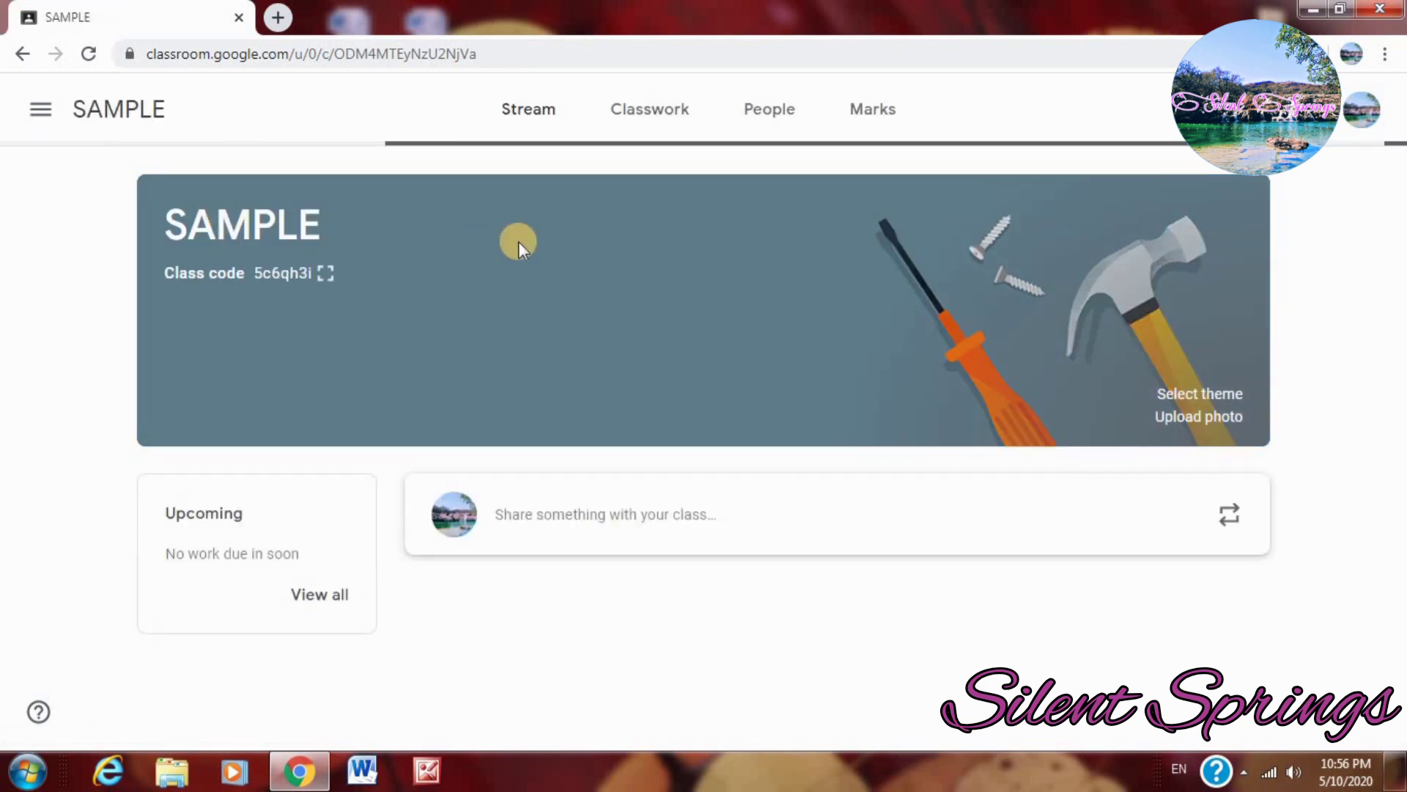
pyautogui.click(650, 123)
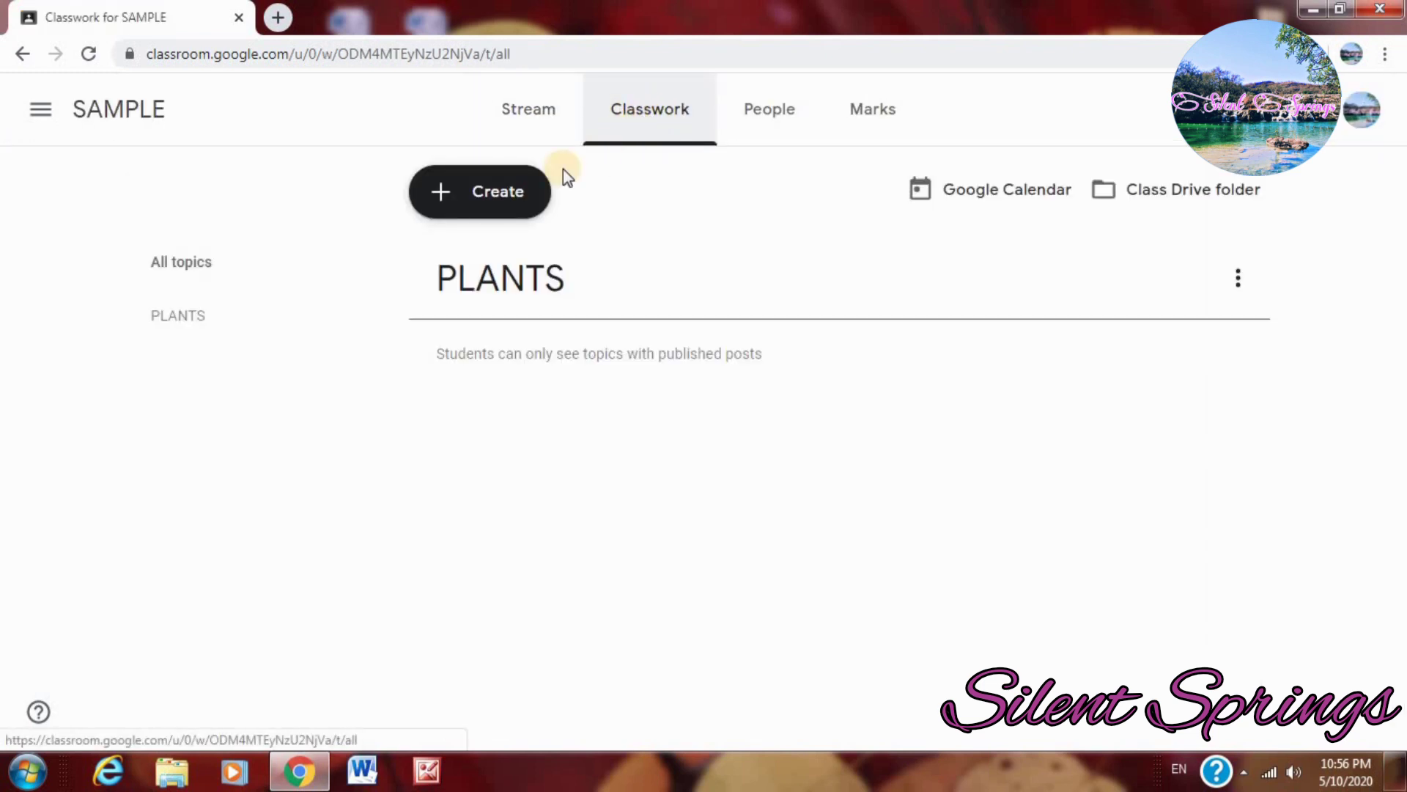
pyautogui.click(471, 194)
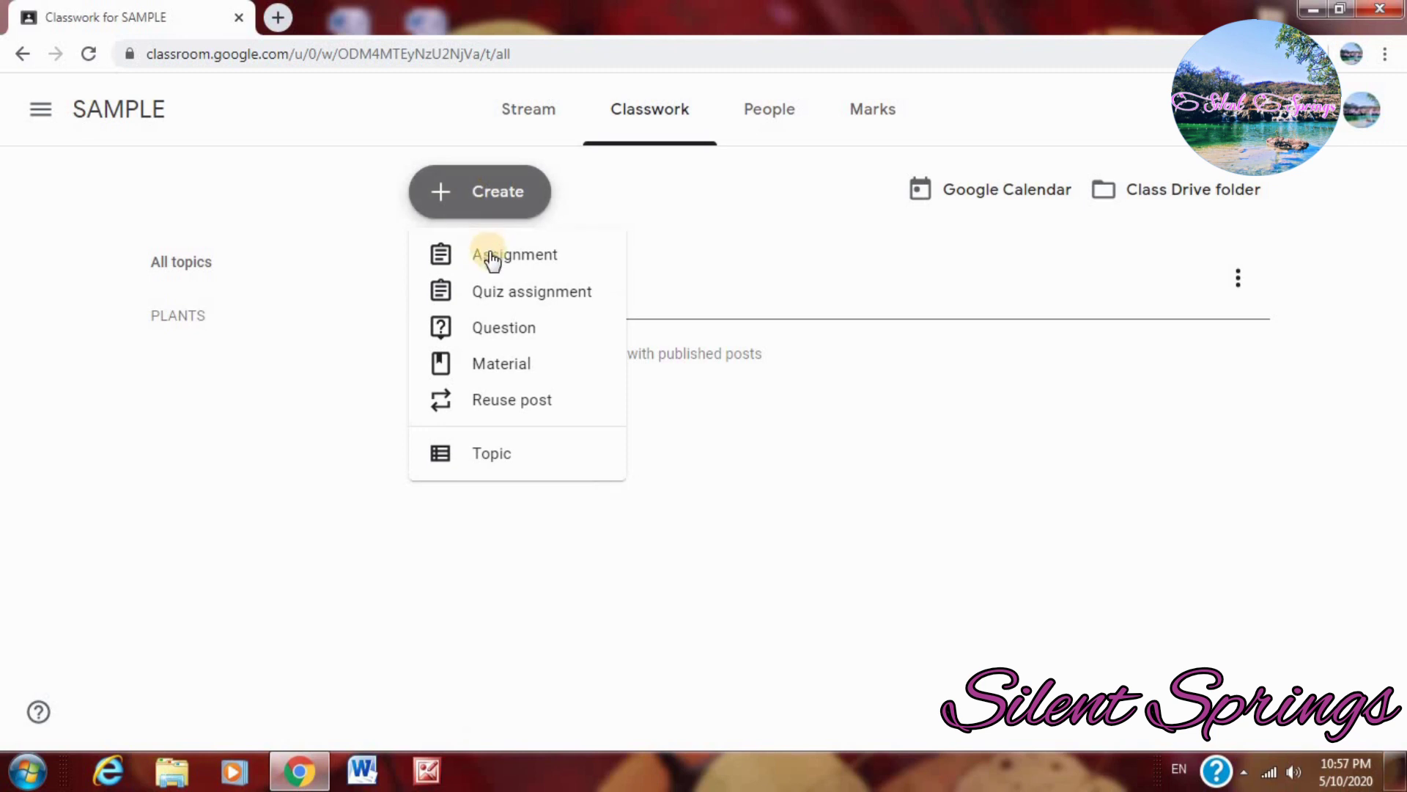
pyautogui.click(524, 297)
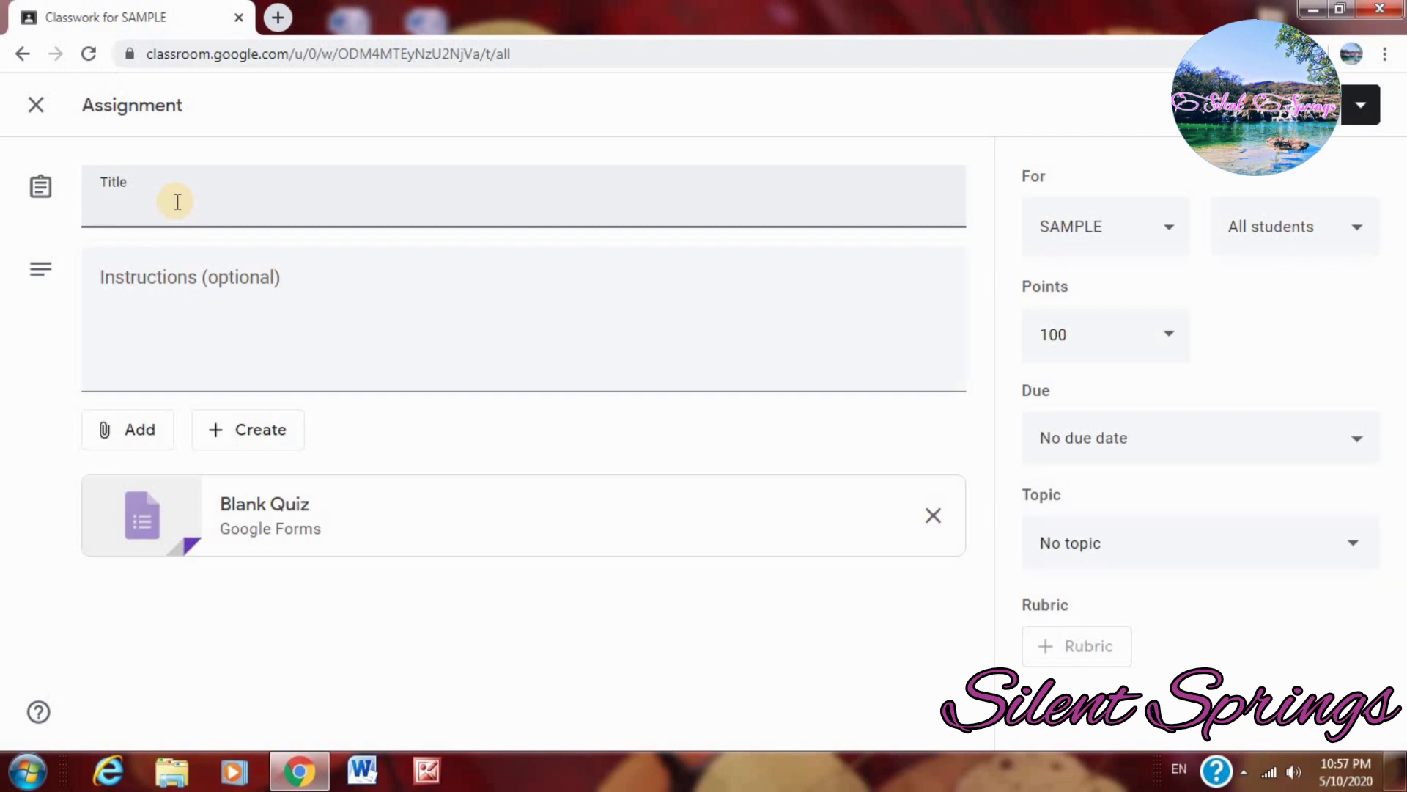
# Title the assignment PLANTS and enter the instructions "ALL QUESTIONS SHOULD BE ATTENDED"
pyautogui.write('PLANTS')
pyautogui.click(170, 282)
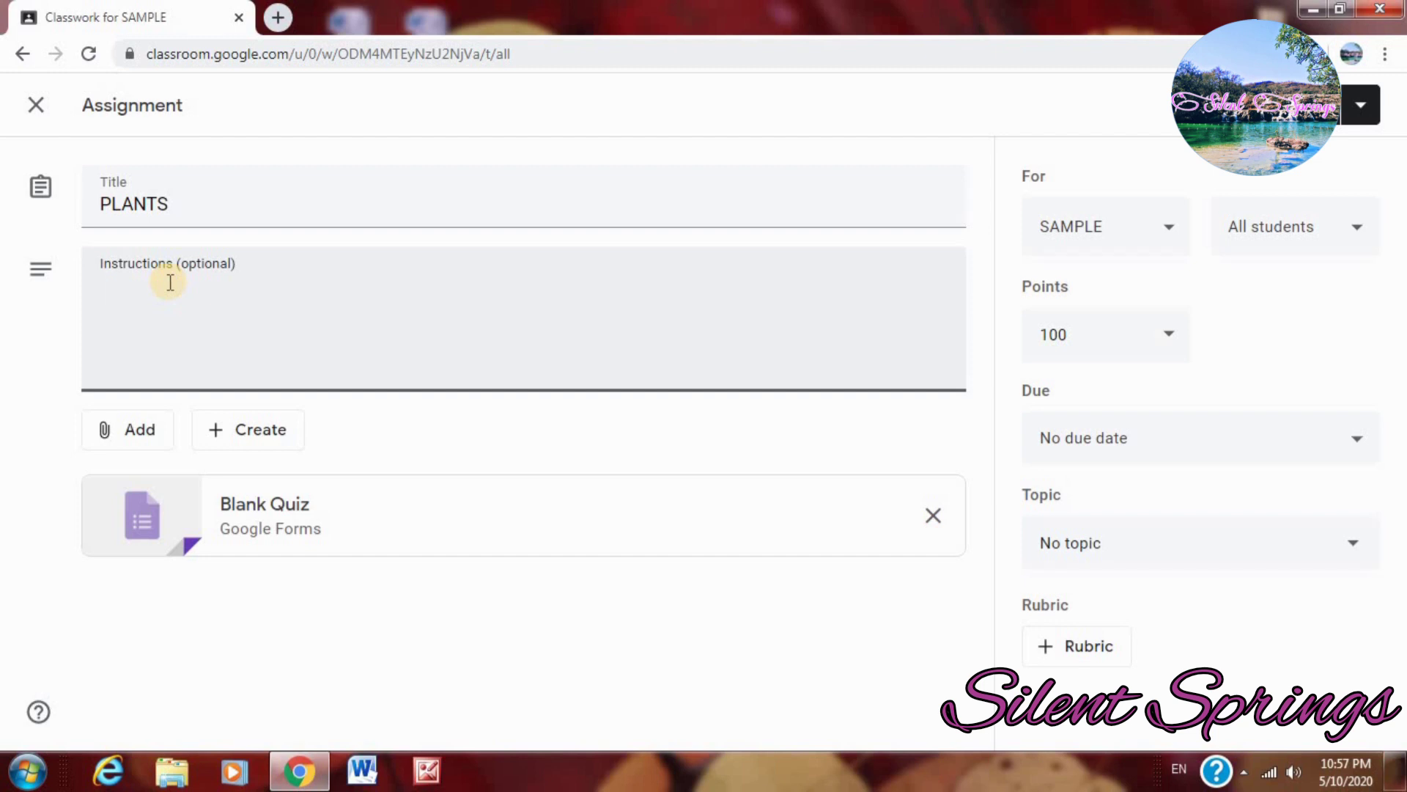
pyautogui.write('ALL QUESTIONS SHOUL')
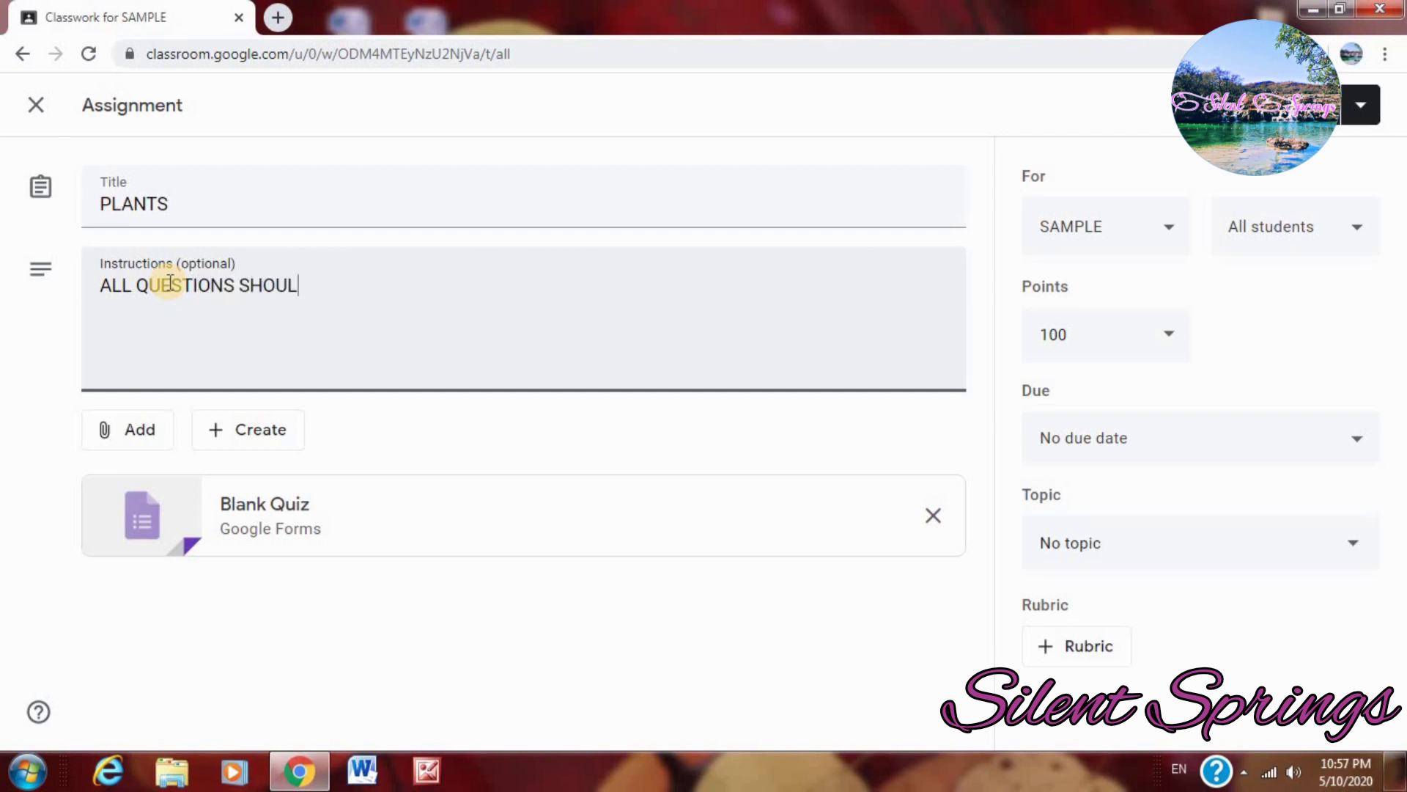
pyautogui.write('D BE ATTENDED')
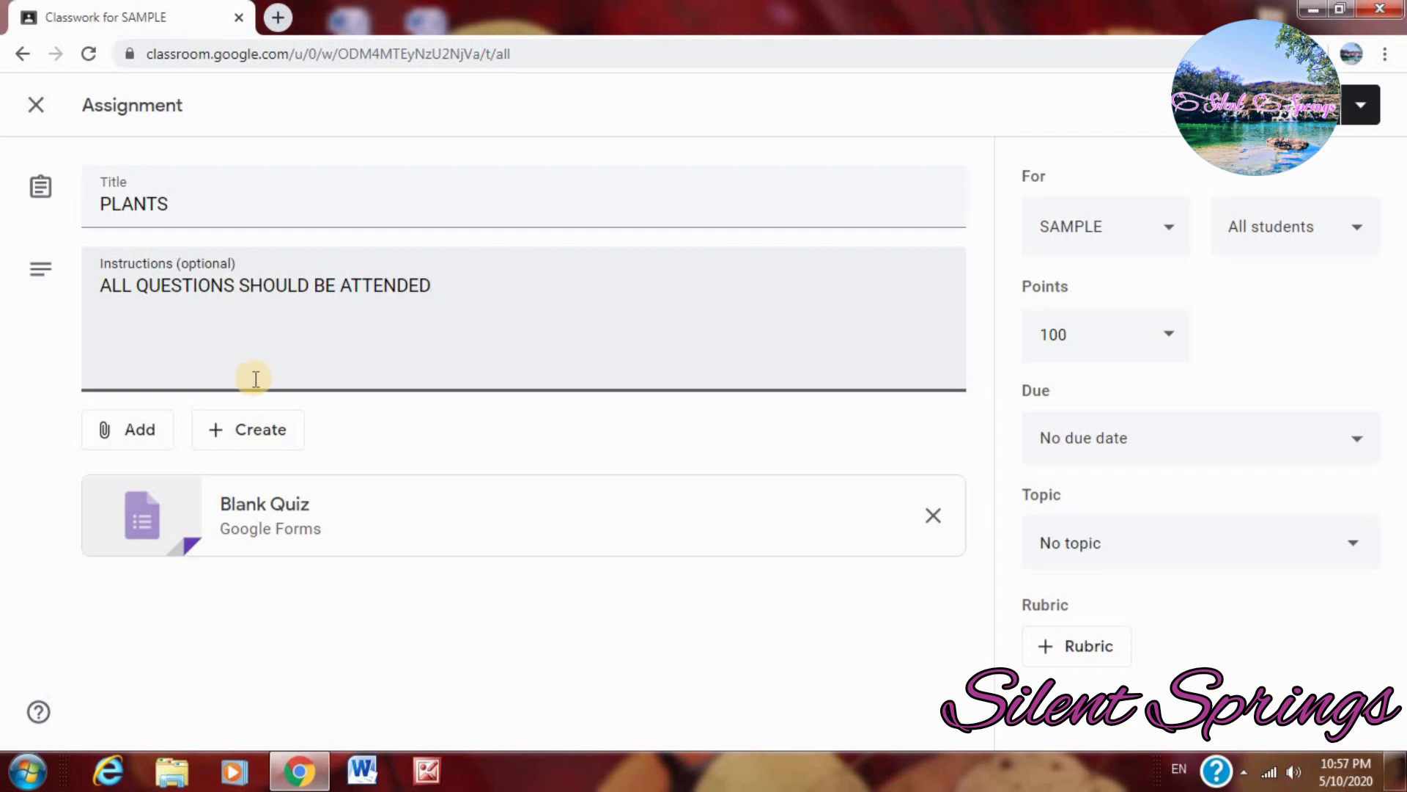
pyautogui.click(141, 438)
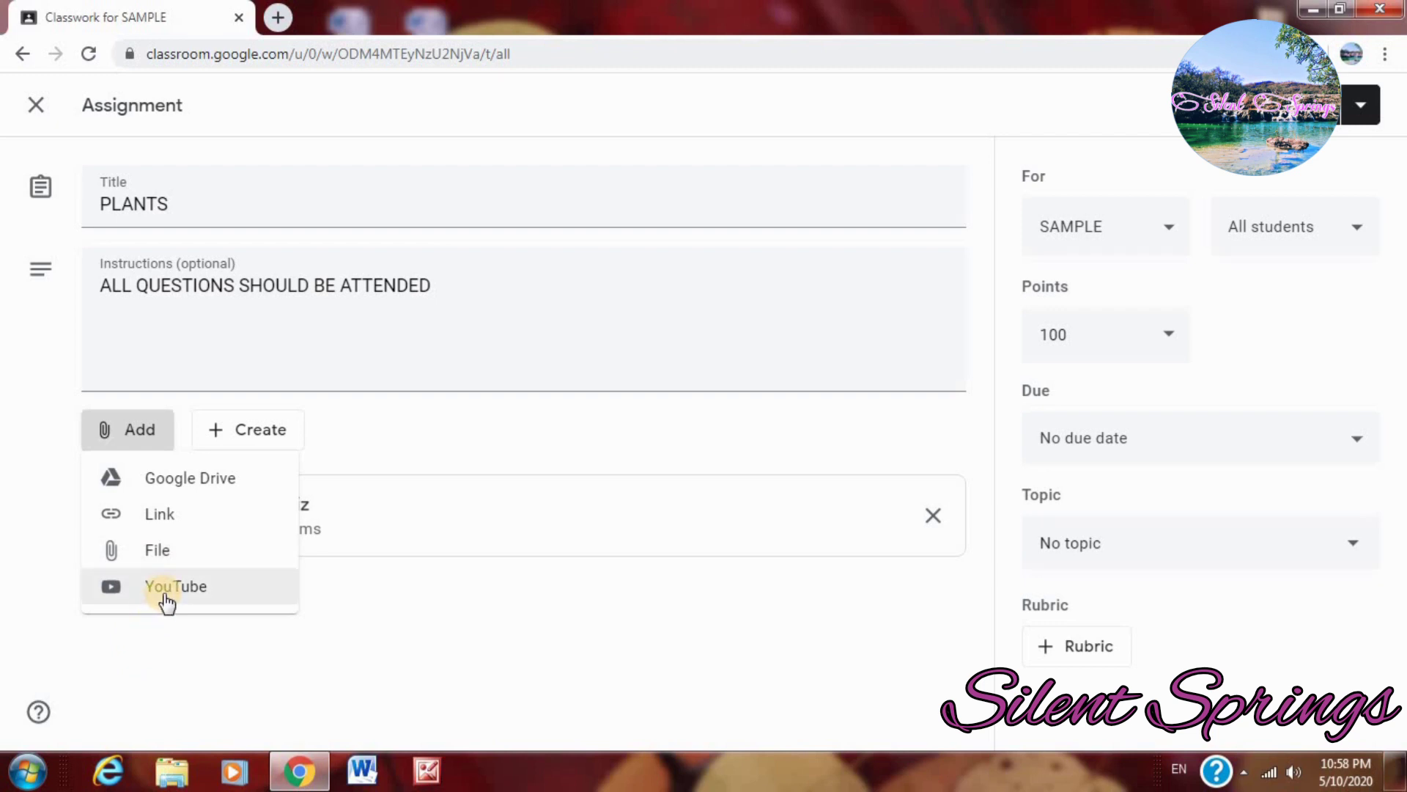
pyautogui.click(431, 416)
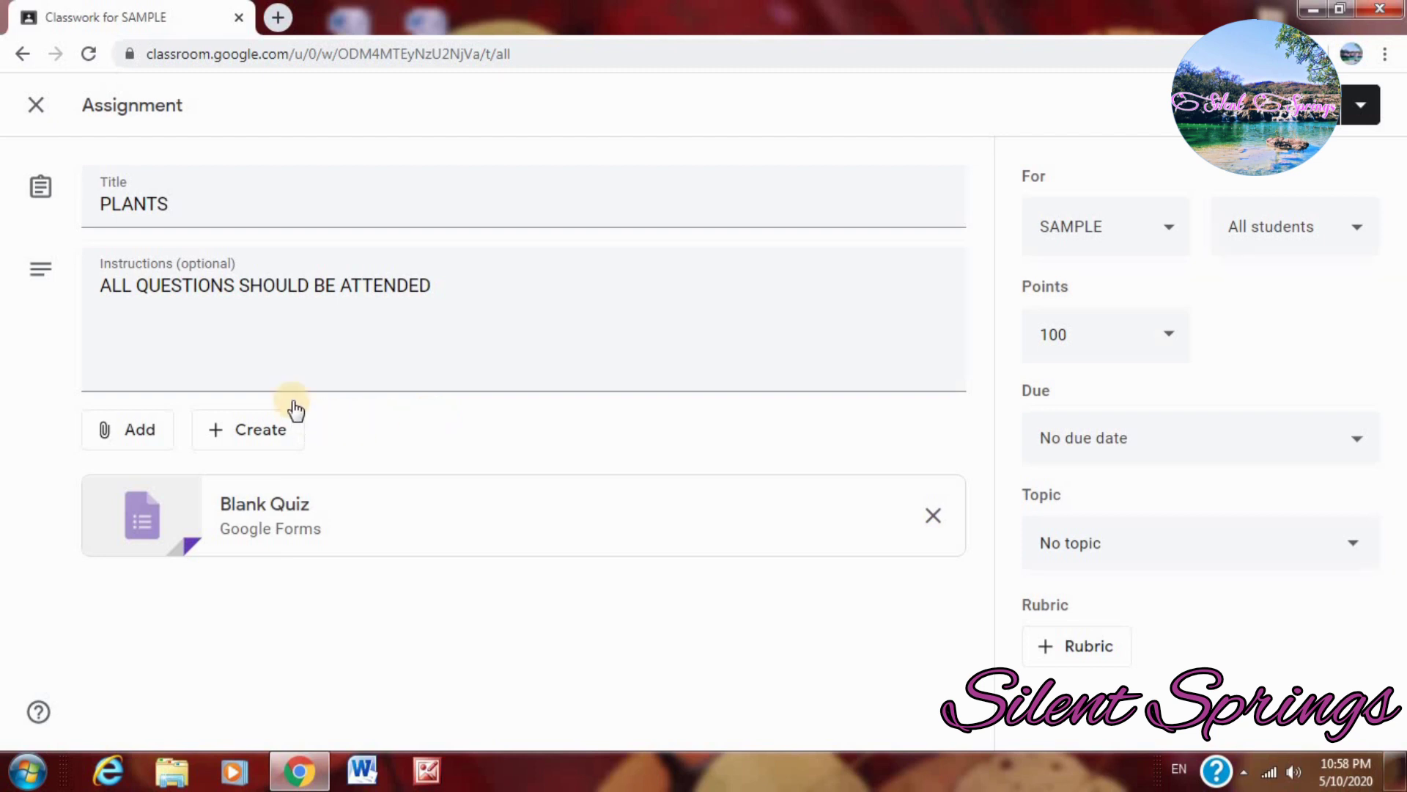
pyautogui.click(262, 440)
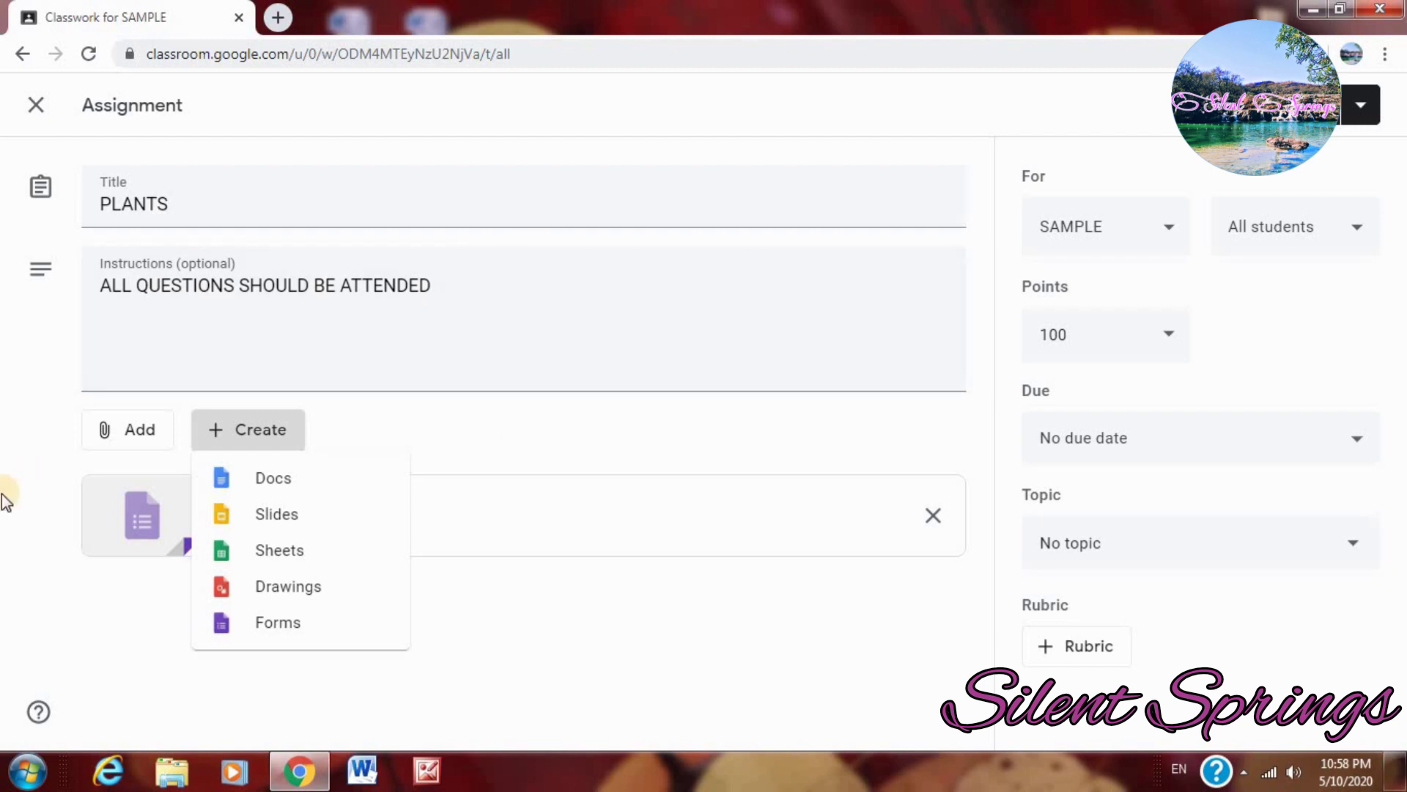
pyautogui.click(15, 336)
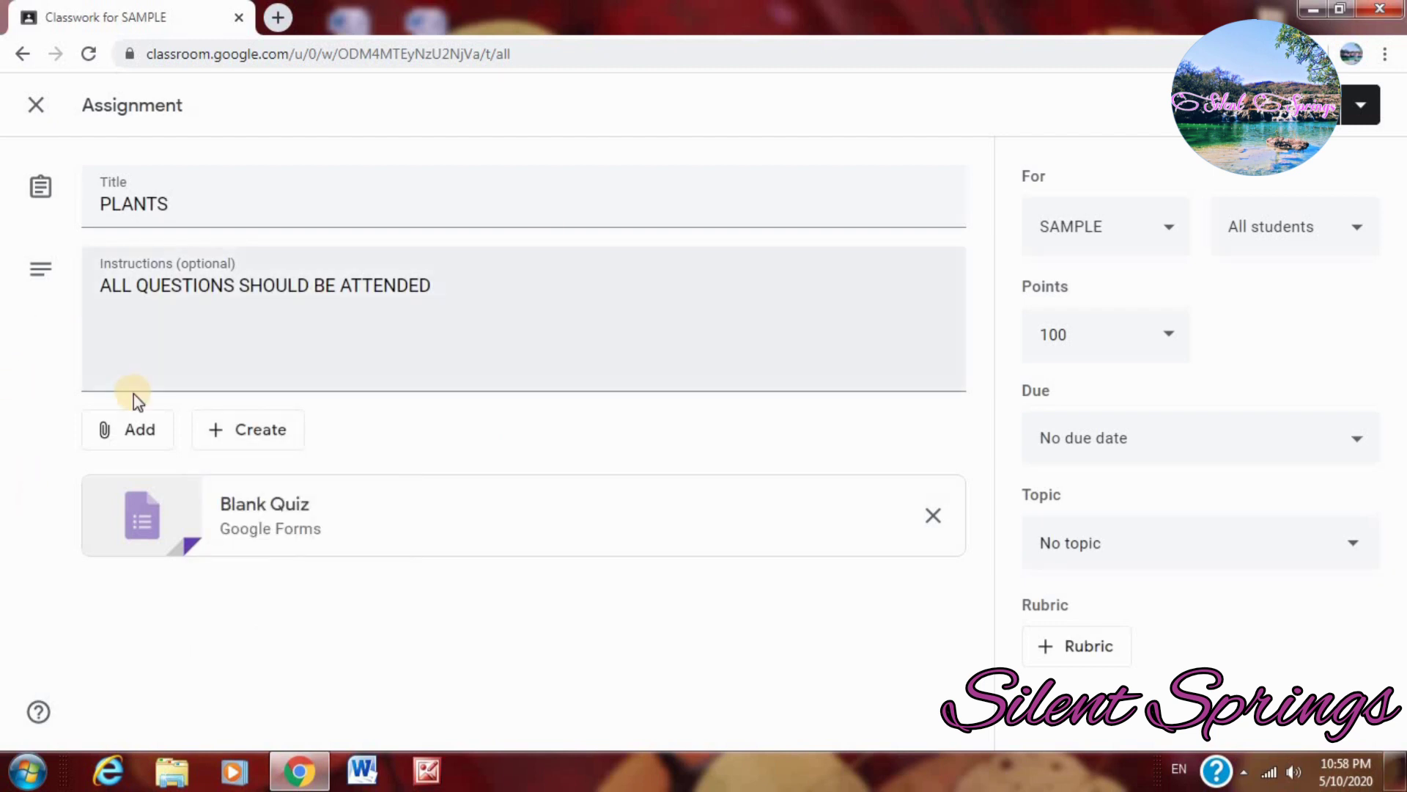
# Open the attached Blank Quiz form and change its heading to "PLANTS AROUND US"
pyautogui.click(264, 521)
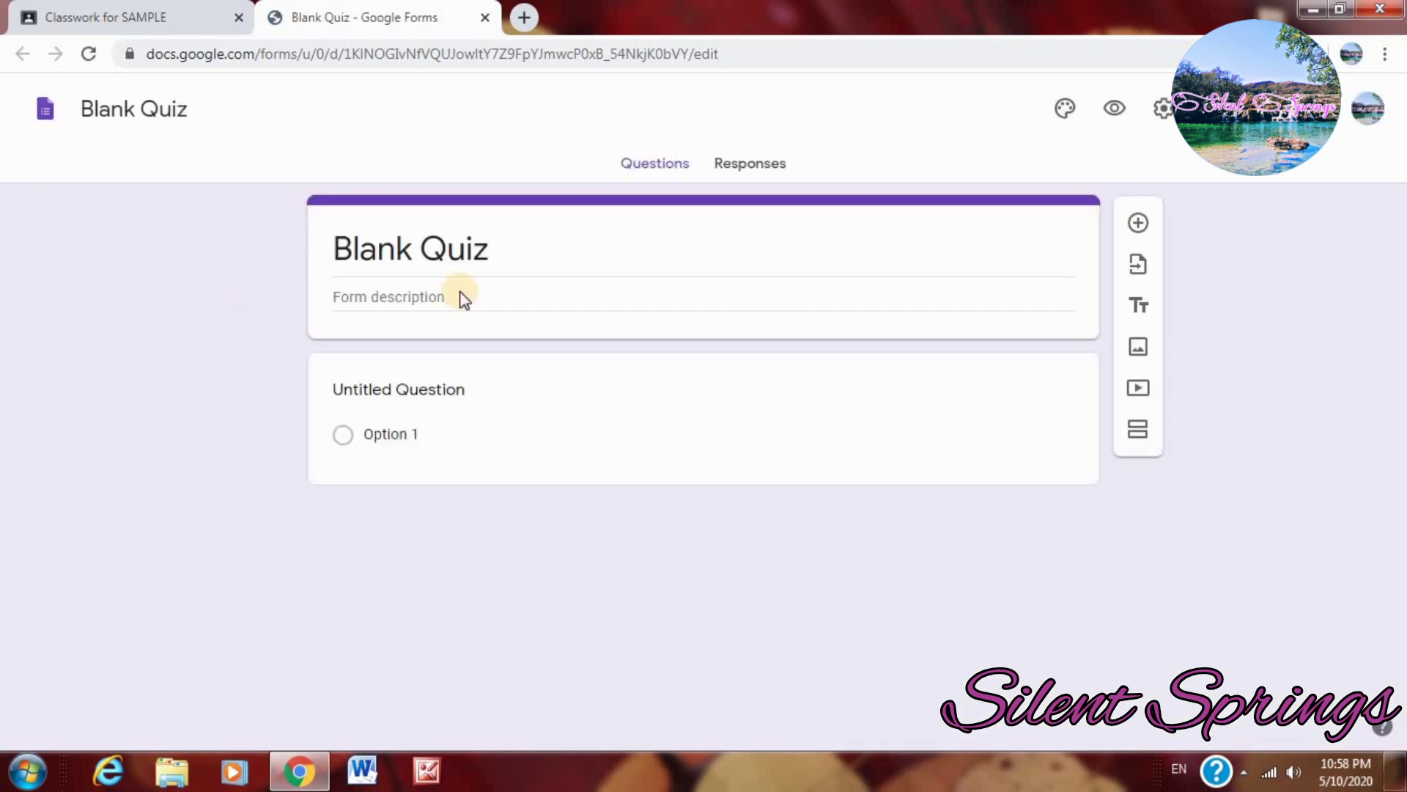
pyautogui.click(433, 250)
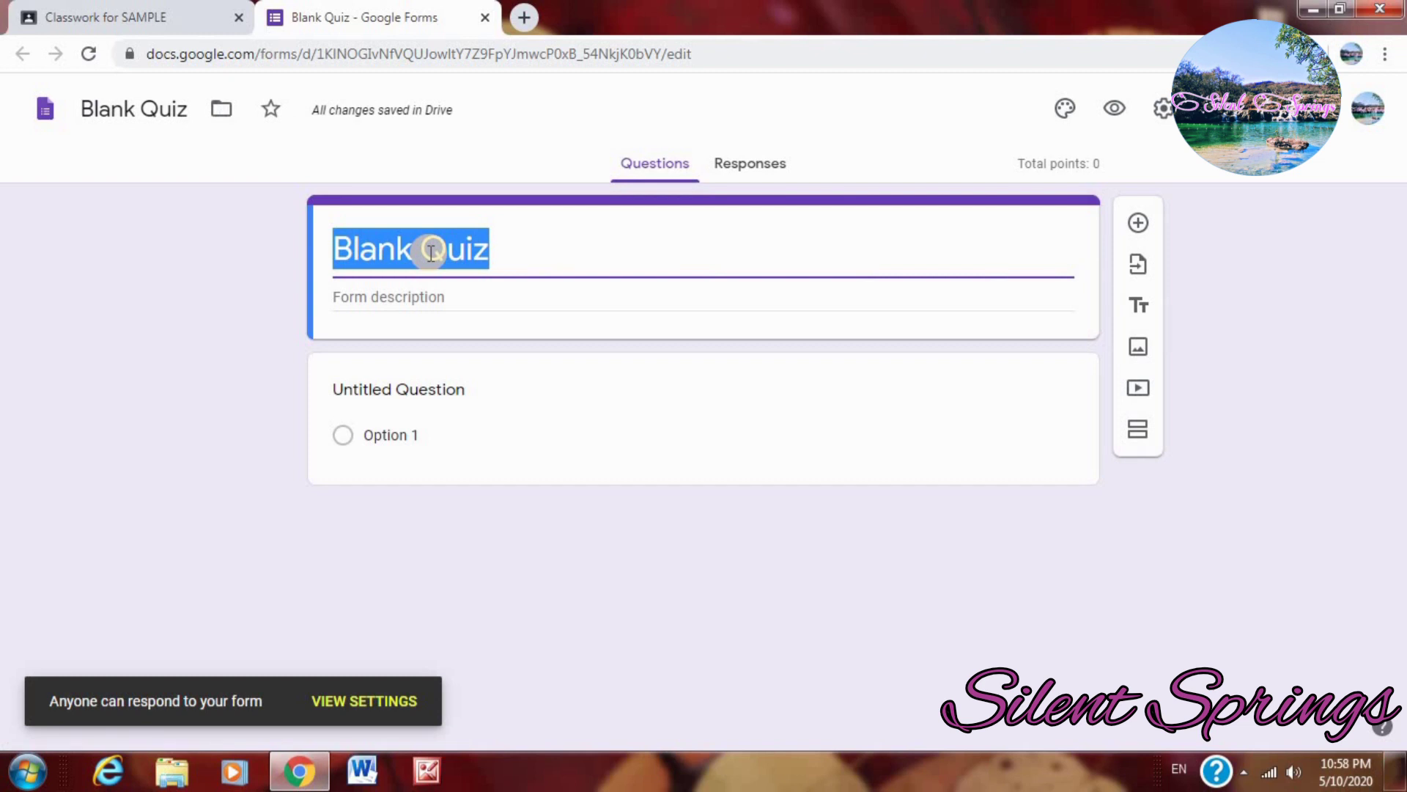
pyautogui.write('PLAN')
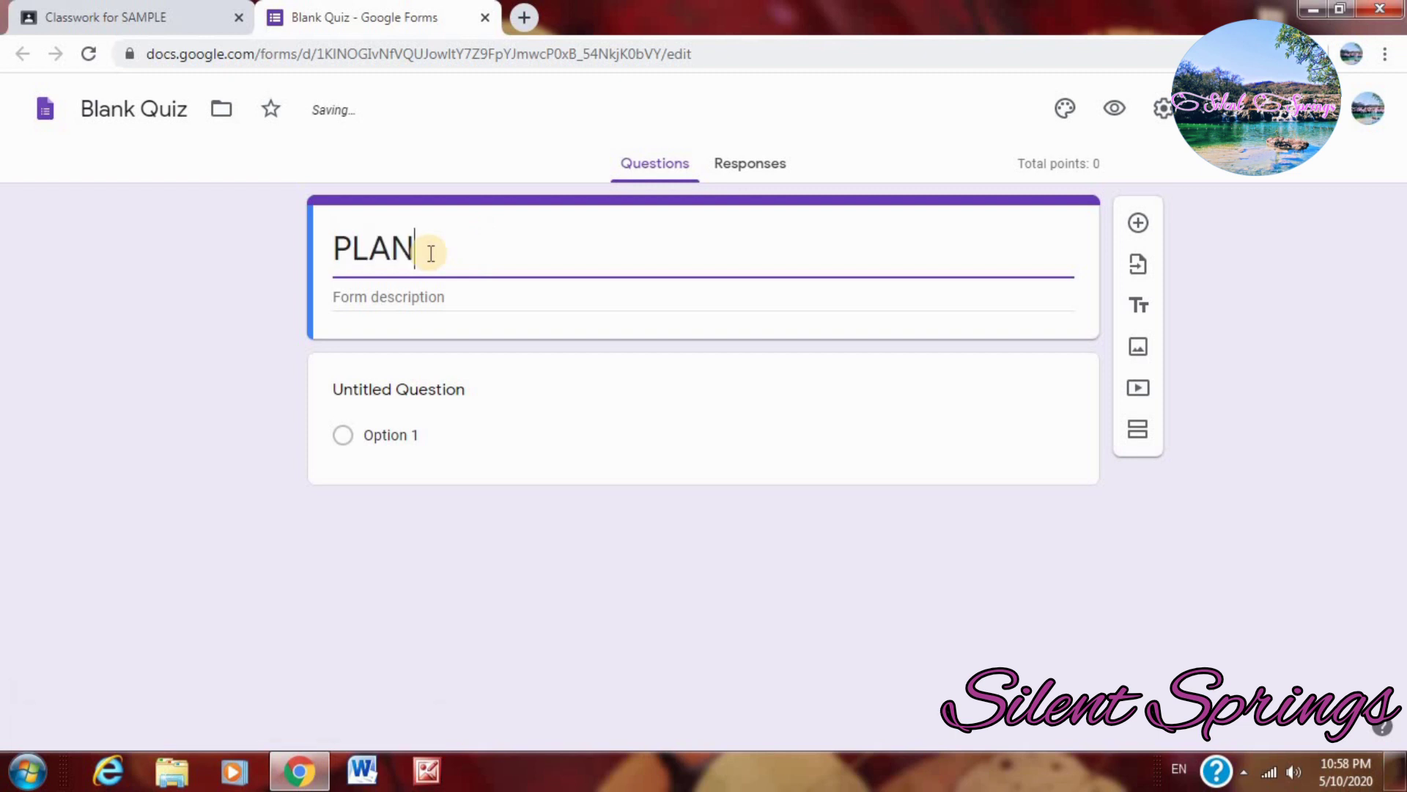
pyautogui.write('TSNA')
pyautogui.press('BackSpace')
pyautogui.press('BackSpace')
pyautogui.write('ARO')
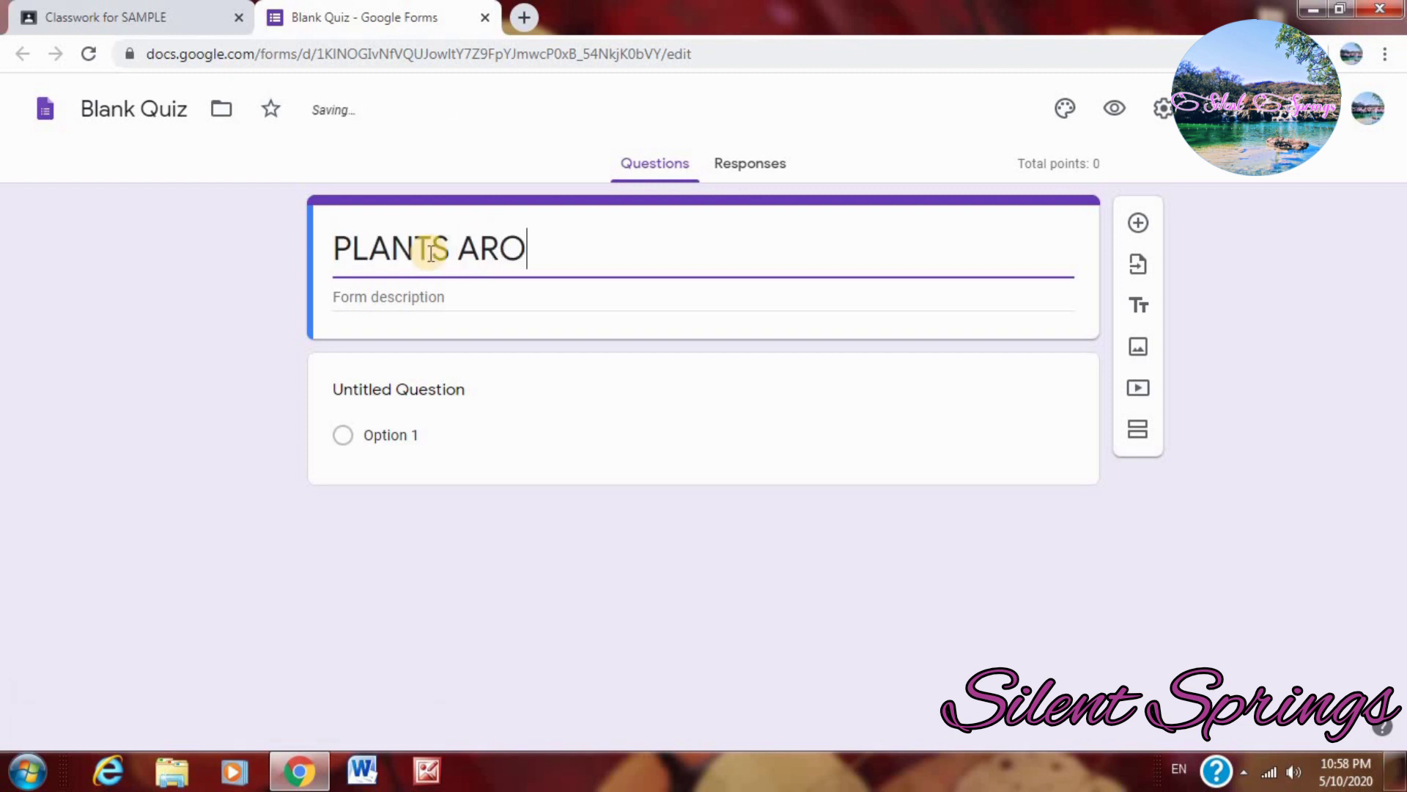
pyautogui.write('UND ')
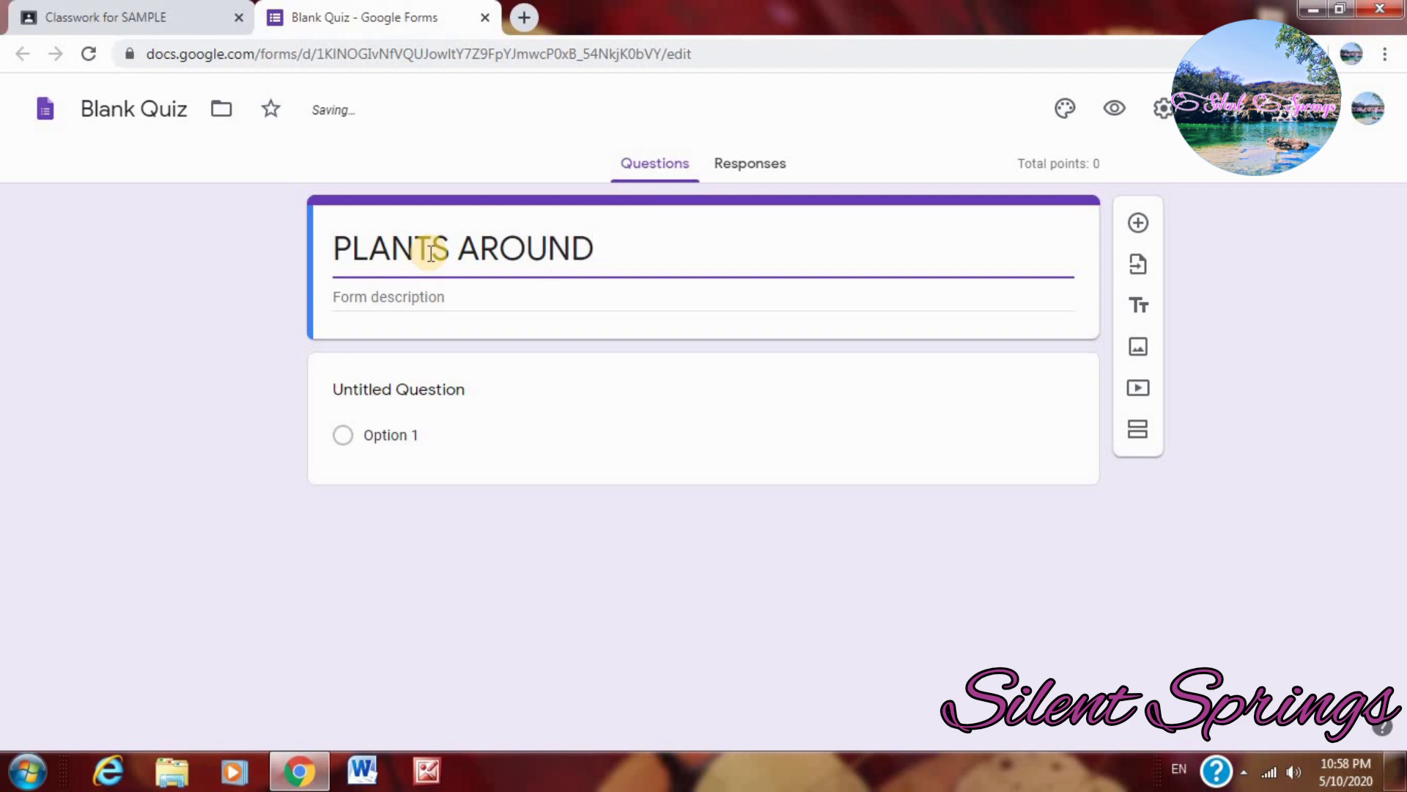
pyautogui.write('US')
# Enter "MULTIPLE CHOICE QUESTIONS" as the form description
pyautogui.click(387, 297)
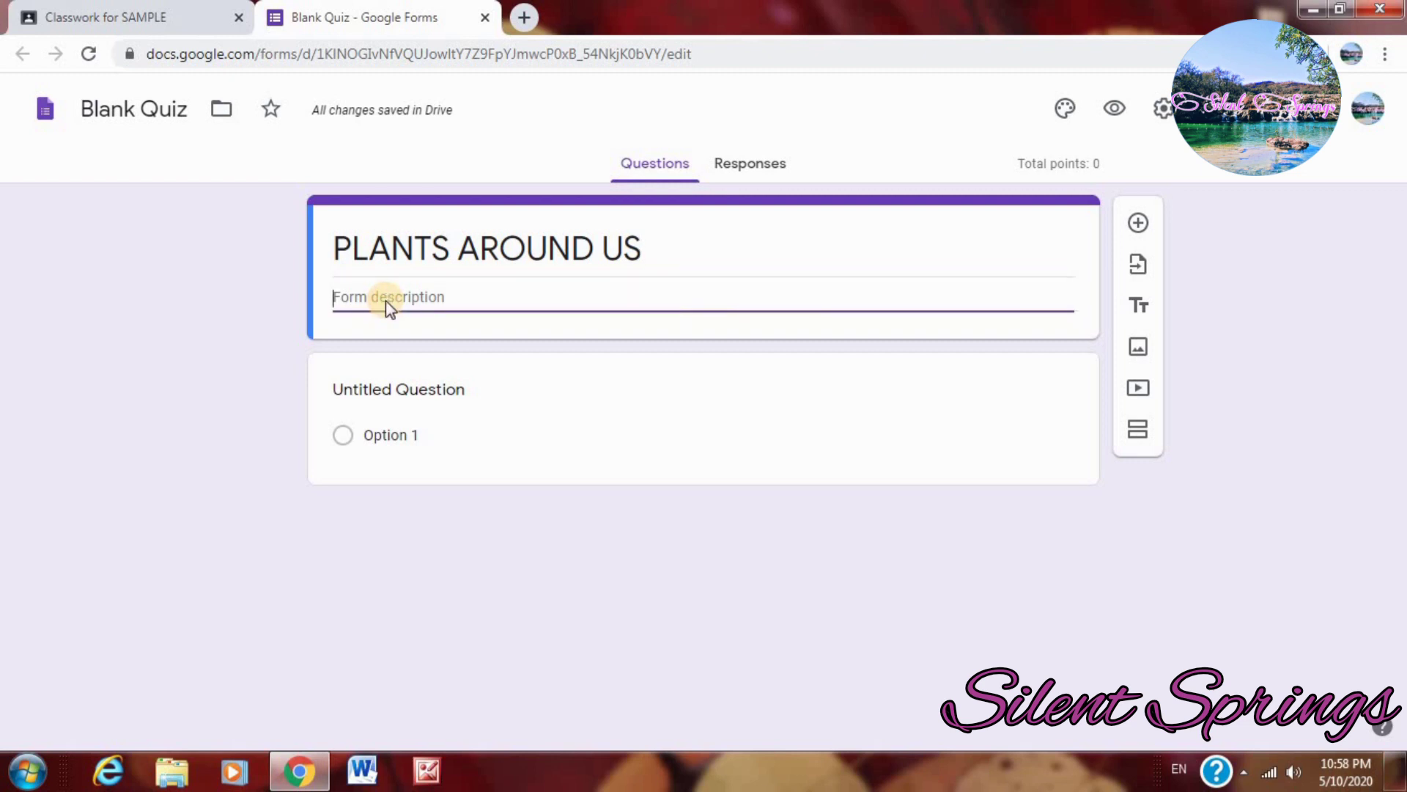
pyautogui.write('MULTIPL')
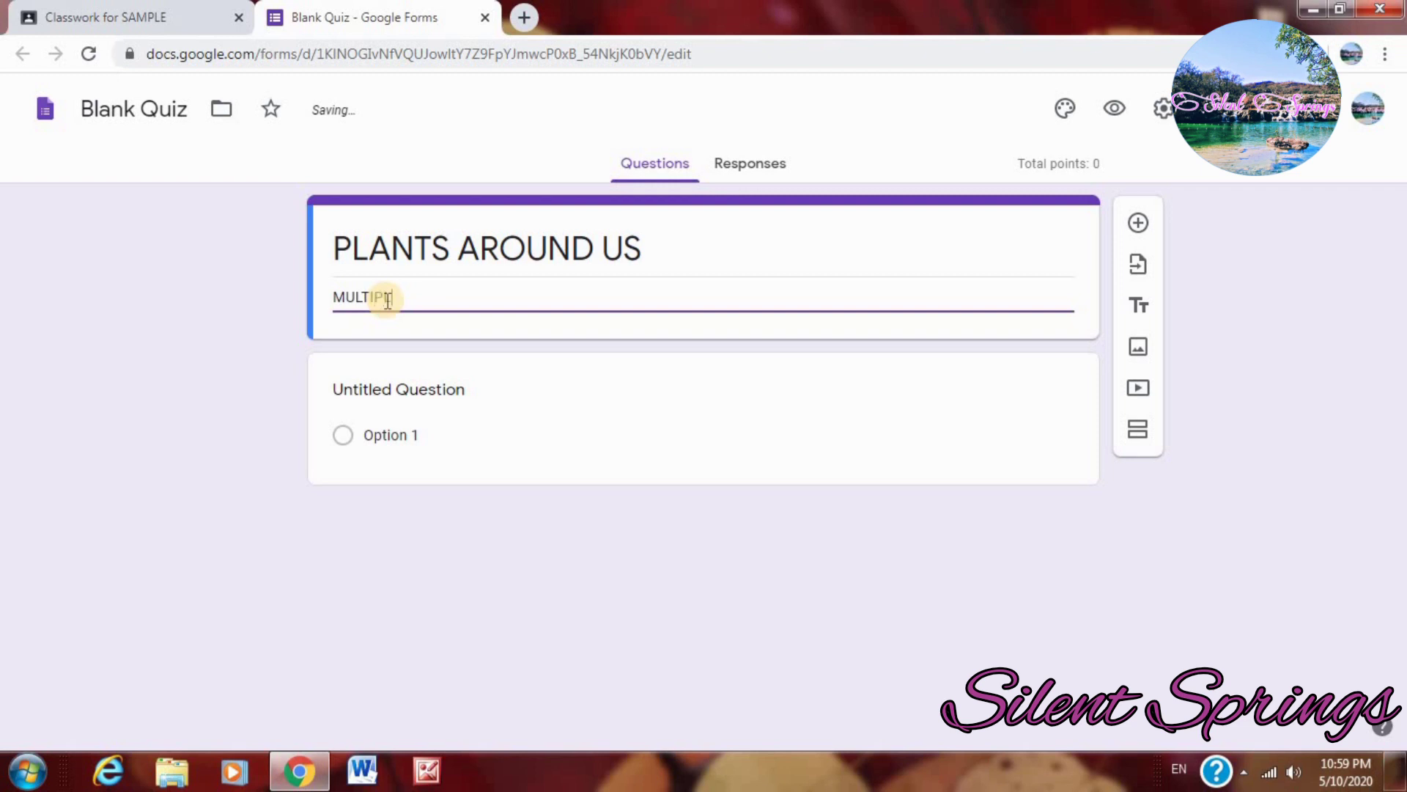
pyautogui.write('E CHOICE QUEST')
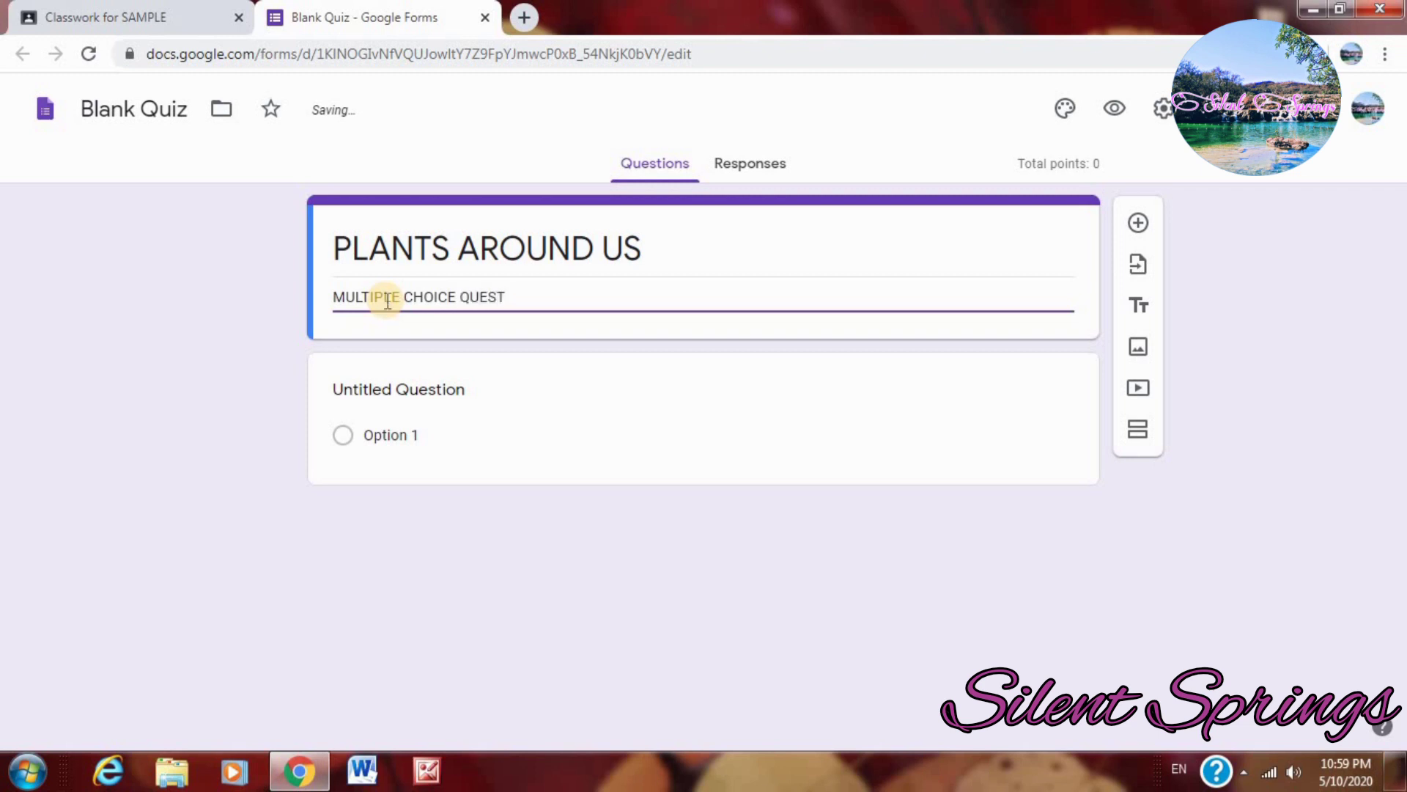
pyautogui.write('IONS')
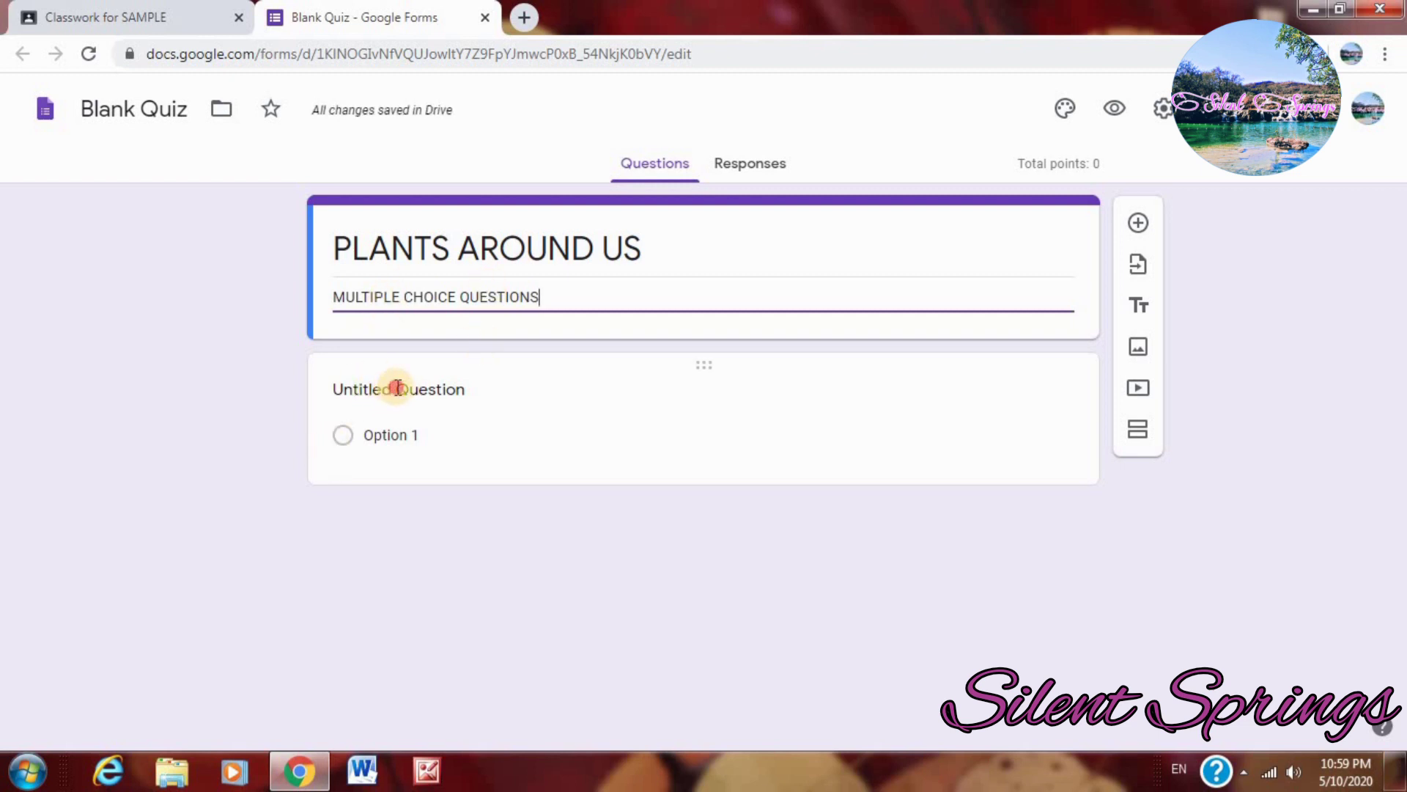
# Replace the untitled question's text with "1.WHICH PART OF THE PLANT CARRIES WATER FROM THE SOIL"
pyautogui.click(398, 388)
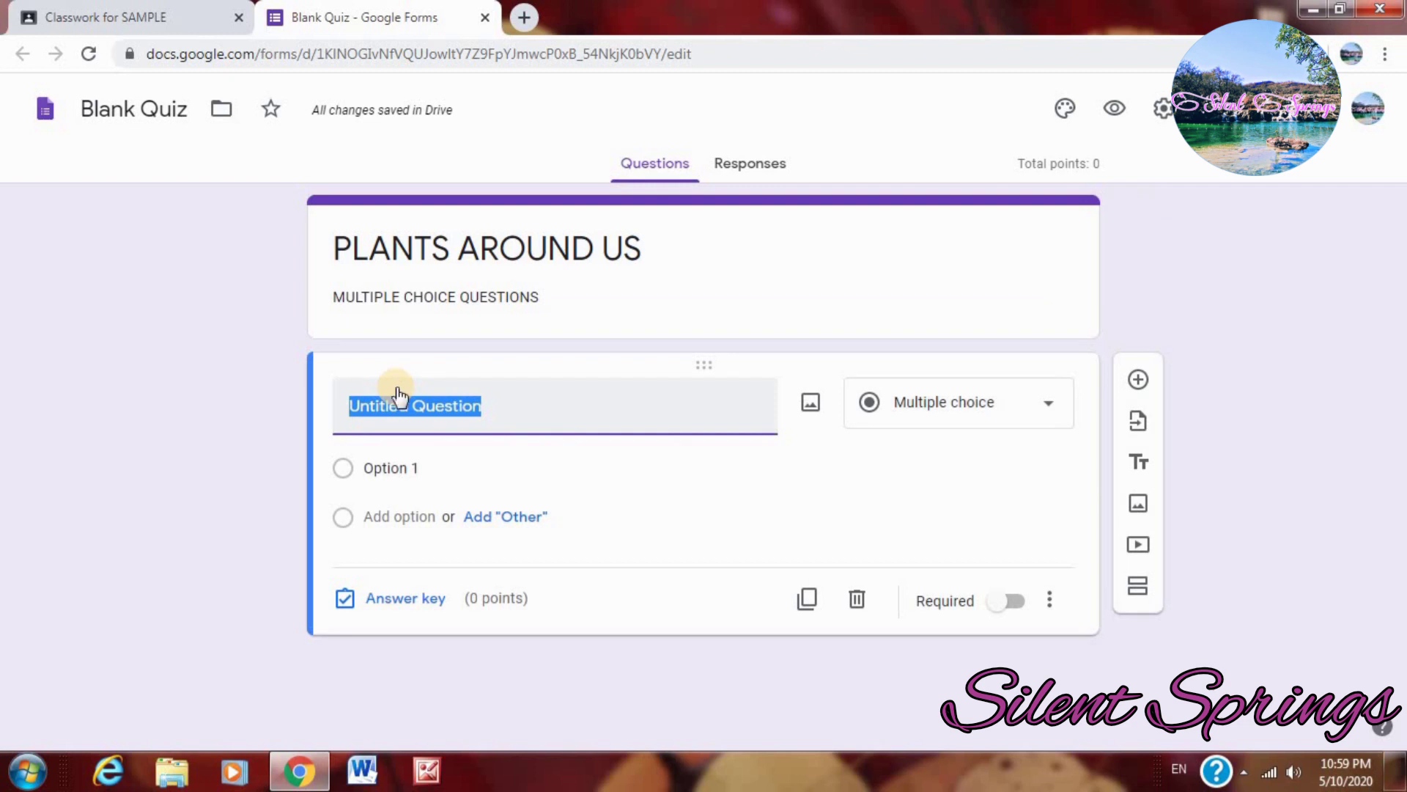
pyautogui.write('1')
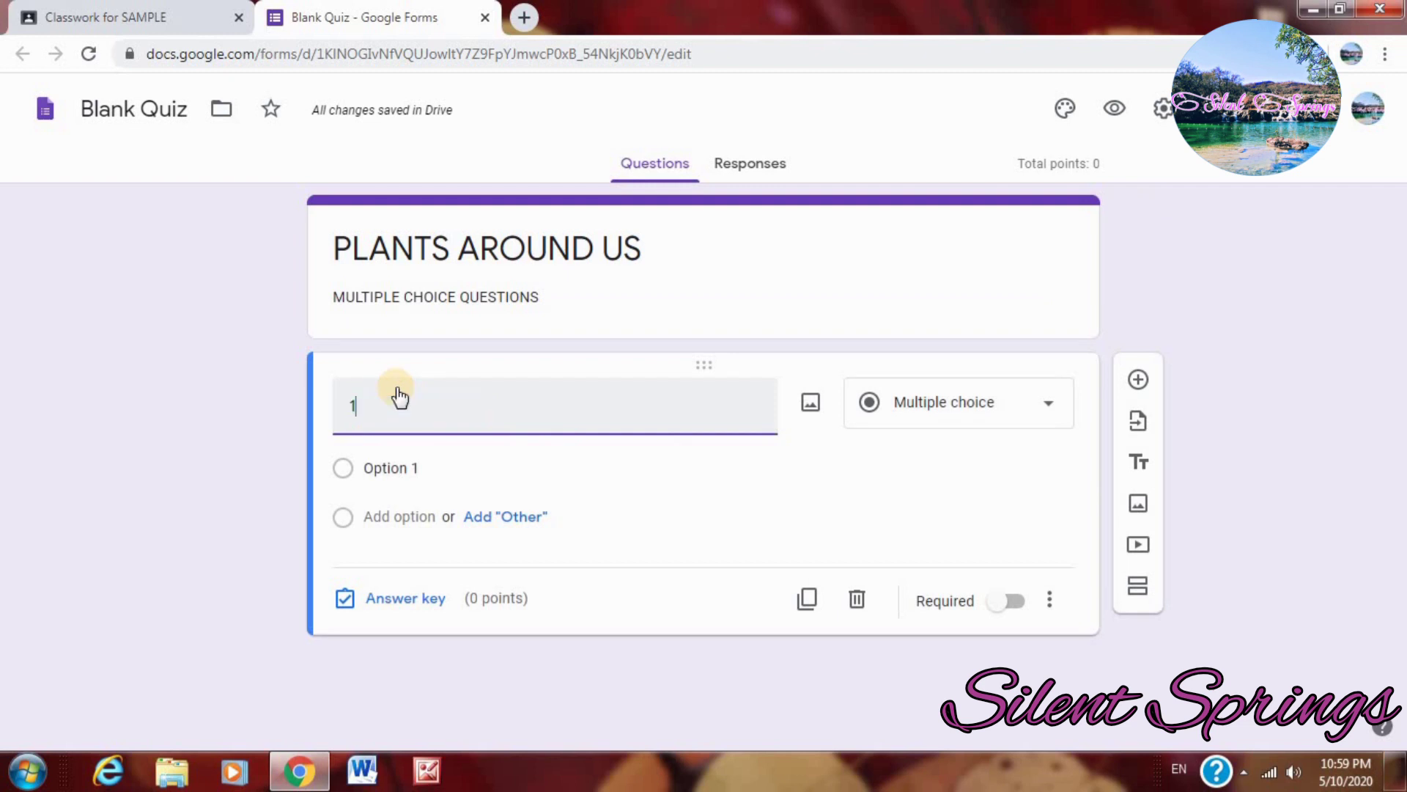
pyautogui.write('.')
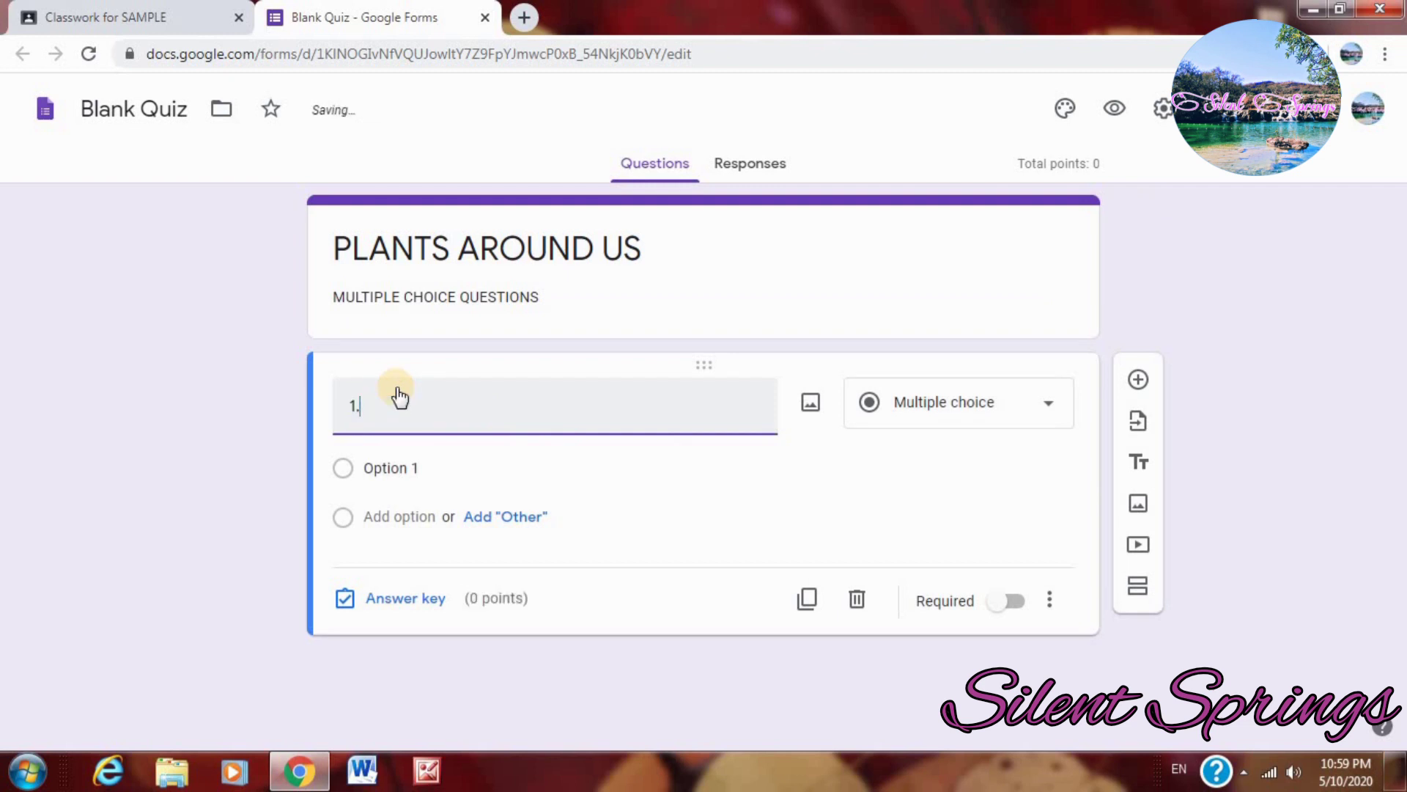
pyautogui.write('WHO')
pyautogui.write('ICH ')
pyautogui.write('PART')
pyautogui.write(' OF ')
pyautogui.write('THE')
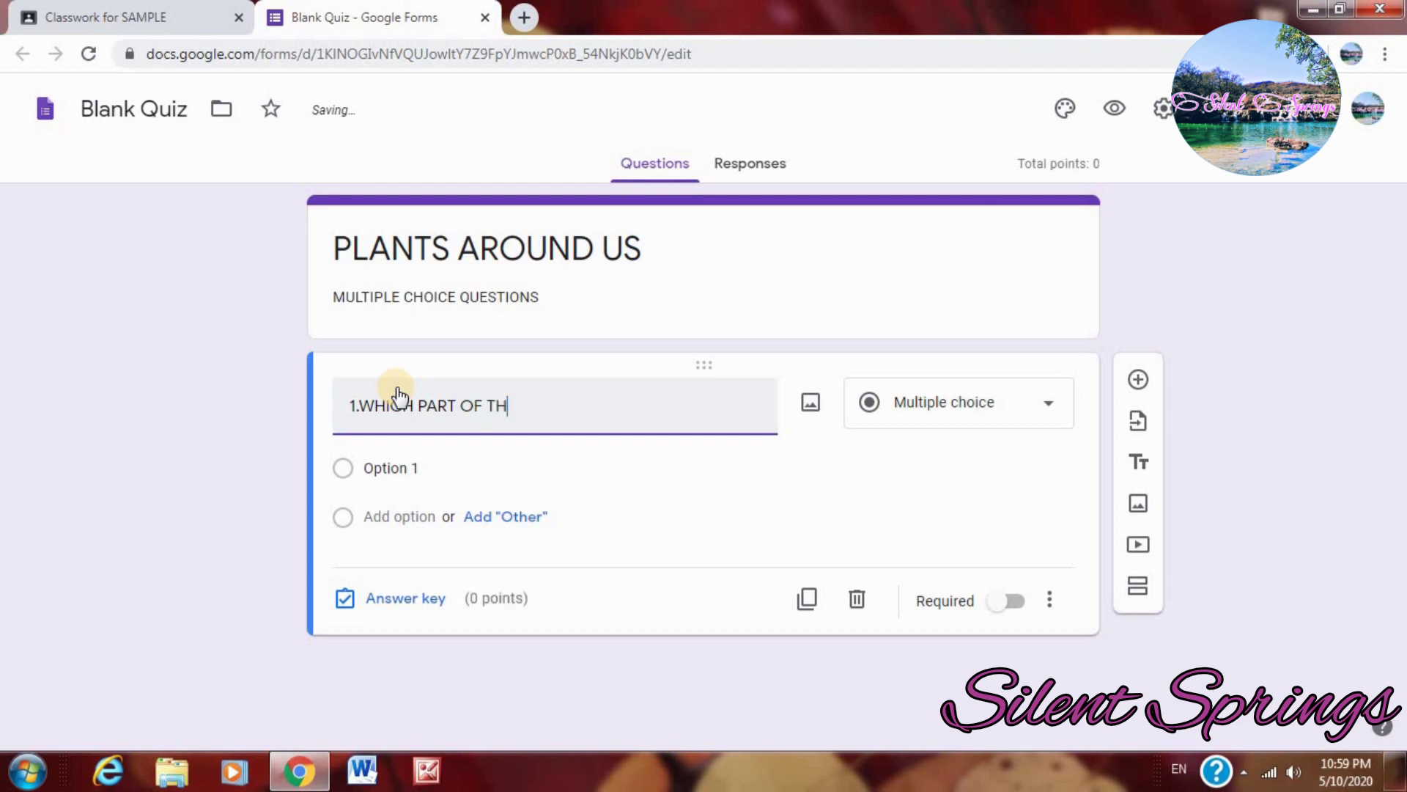
pyautogui.write('LANT CARRIES B')
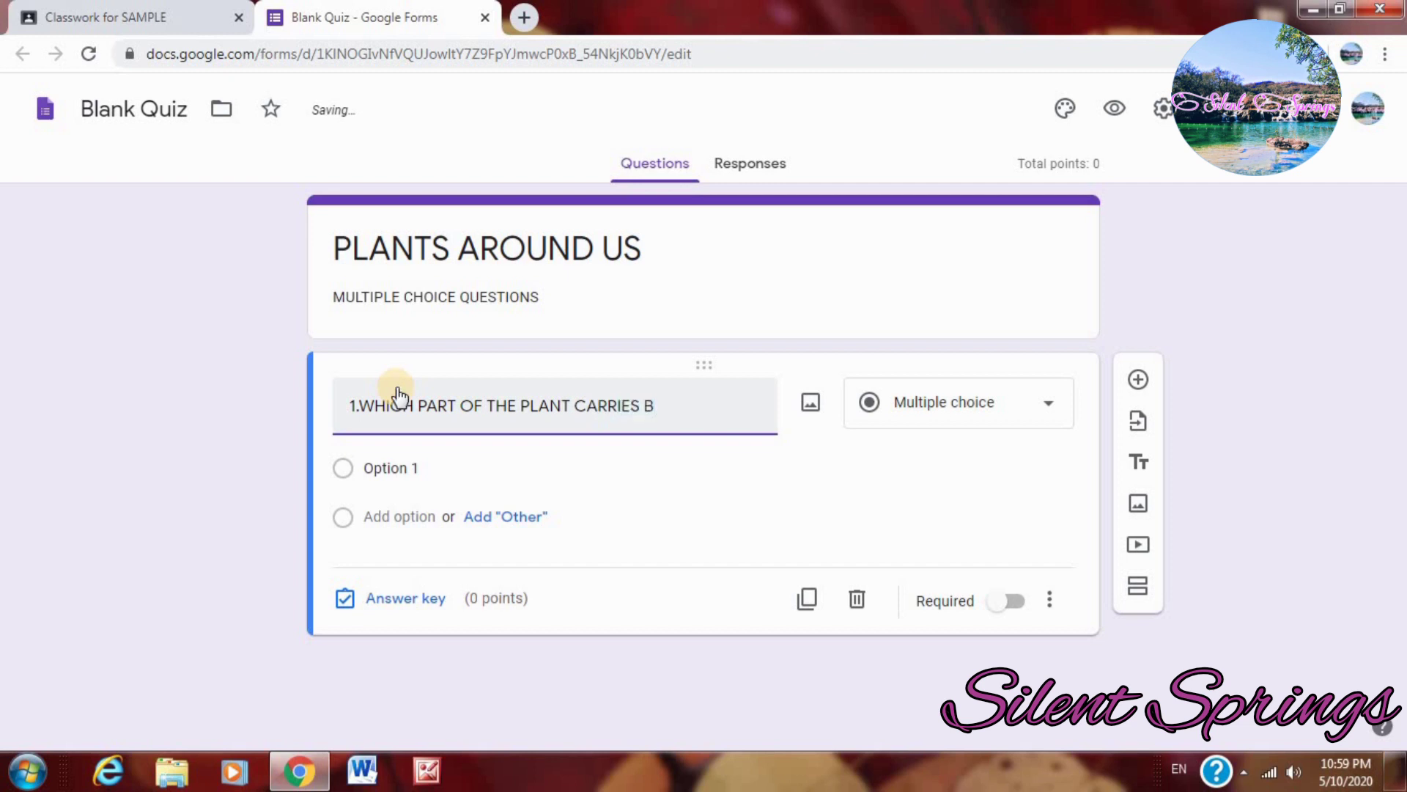
pyautogui.press('BackSpace')
pyautogui.write('WATER FROMM')
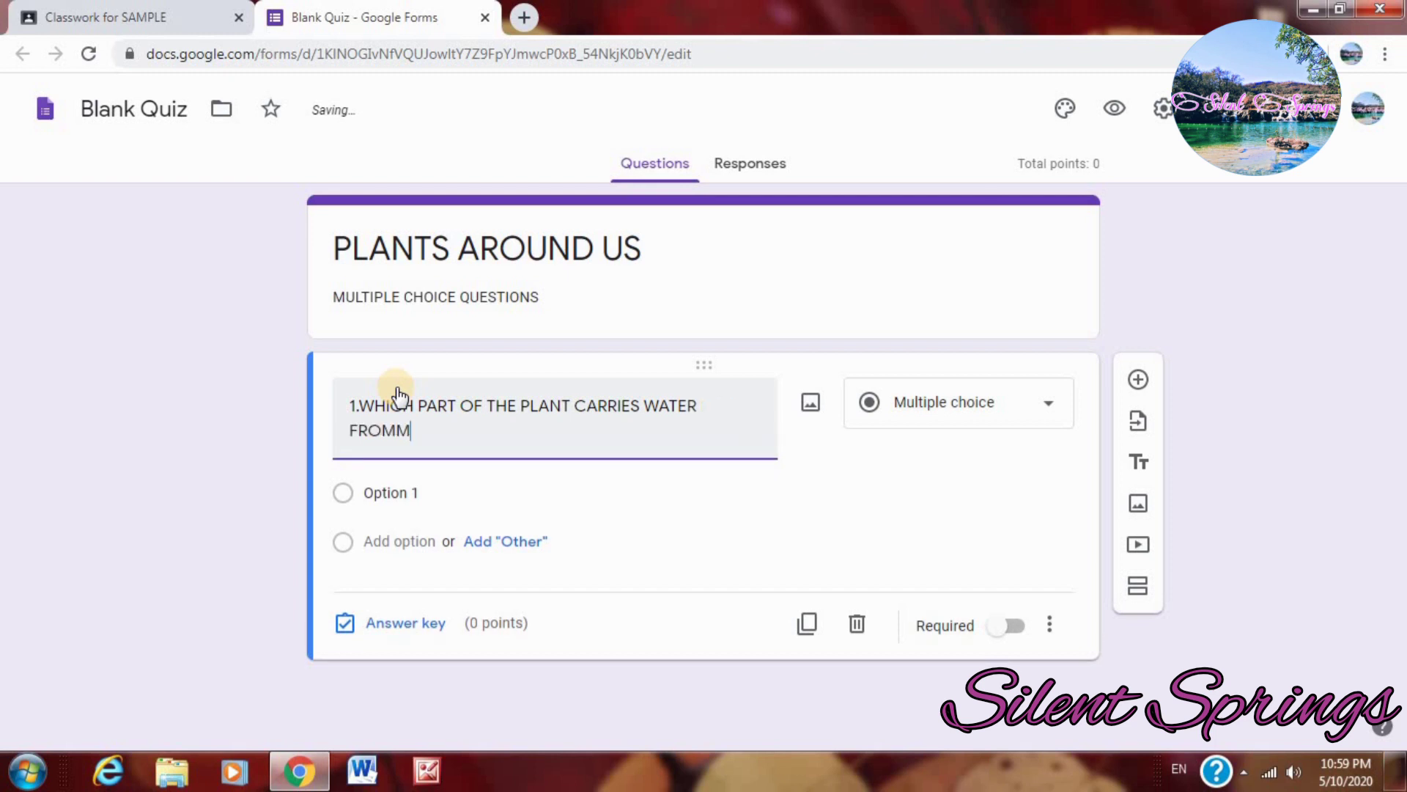
pyautogui.press('BackSpace')
pyautogui.write('THE ')
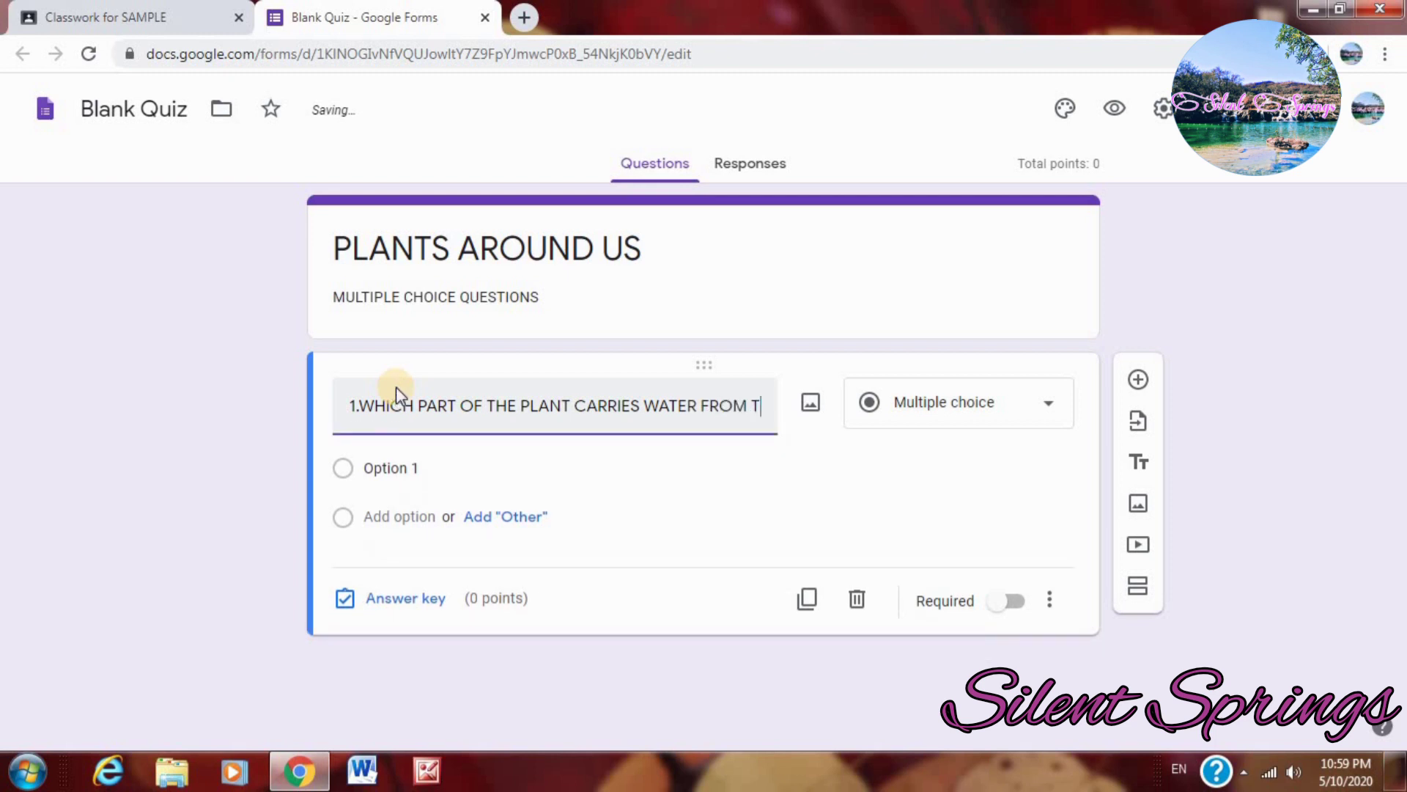
pyautogui.write('SOIL')
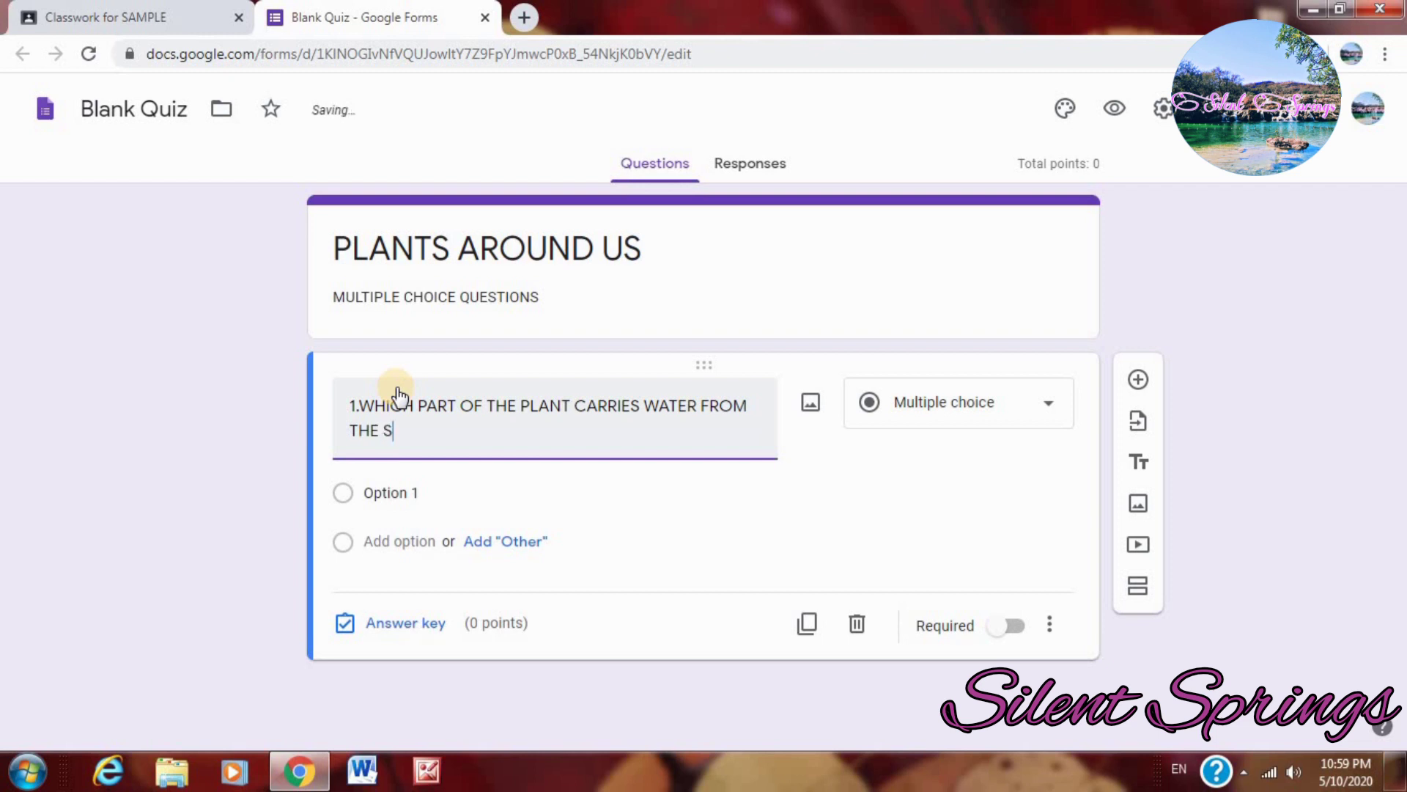
# Give the first question the answer options STEM, ROOT and FLOWER
pyautogui.click(392, 492)
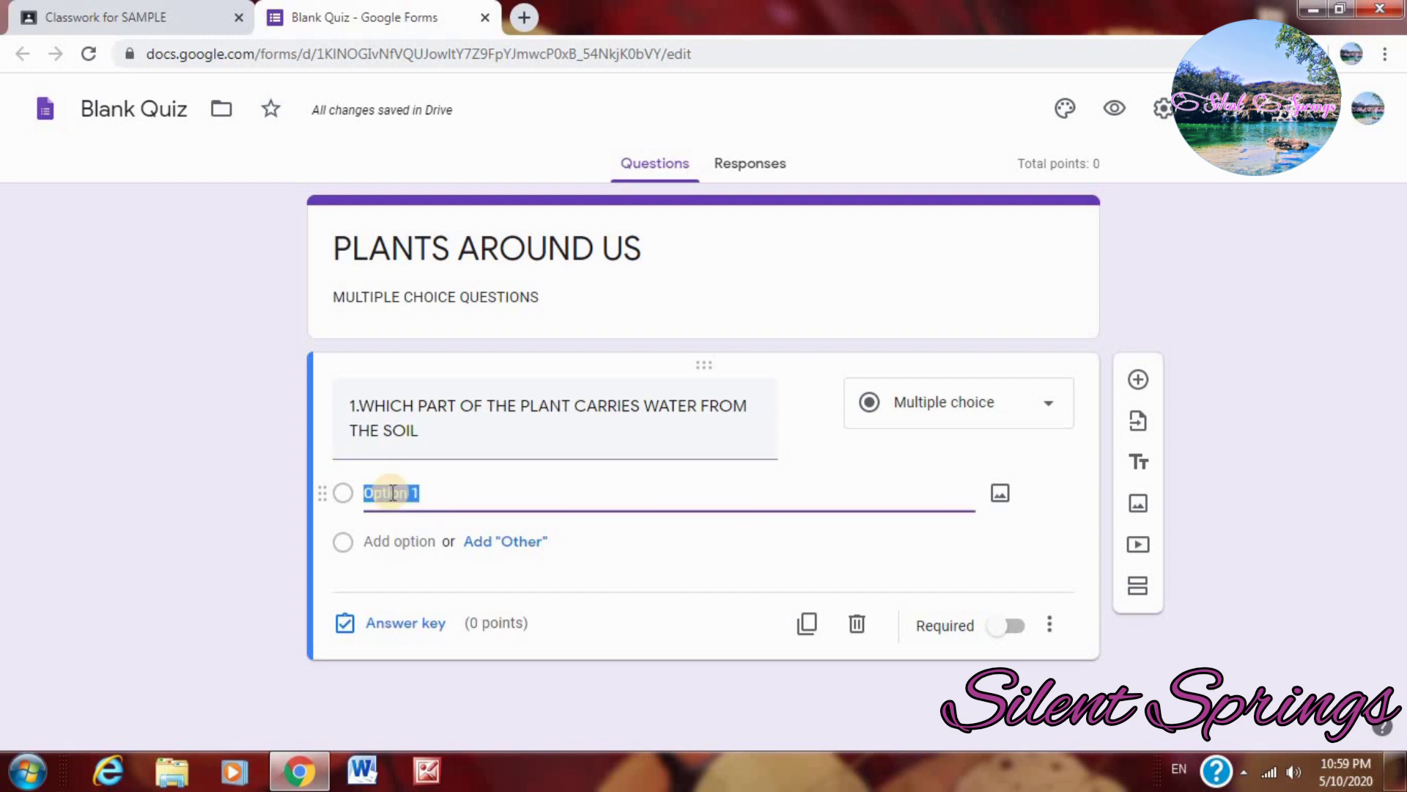
pyautogui.write('STR')
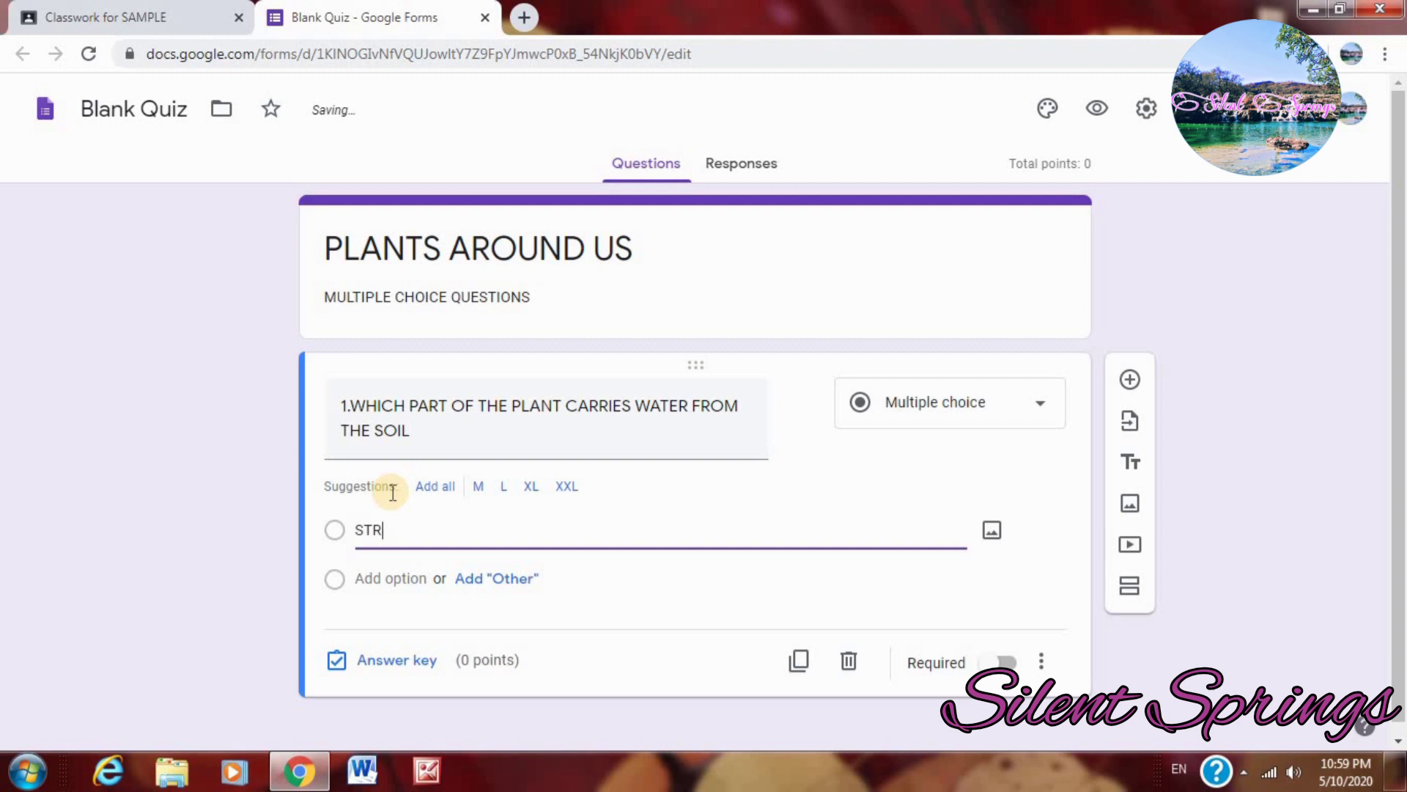
pyautogui.press('BackSpace')
pyautogui.write('EM')
pyautogui.click(382, 577)
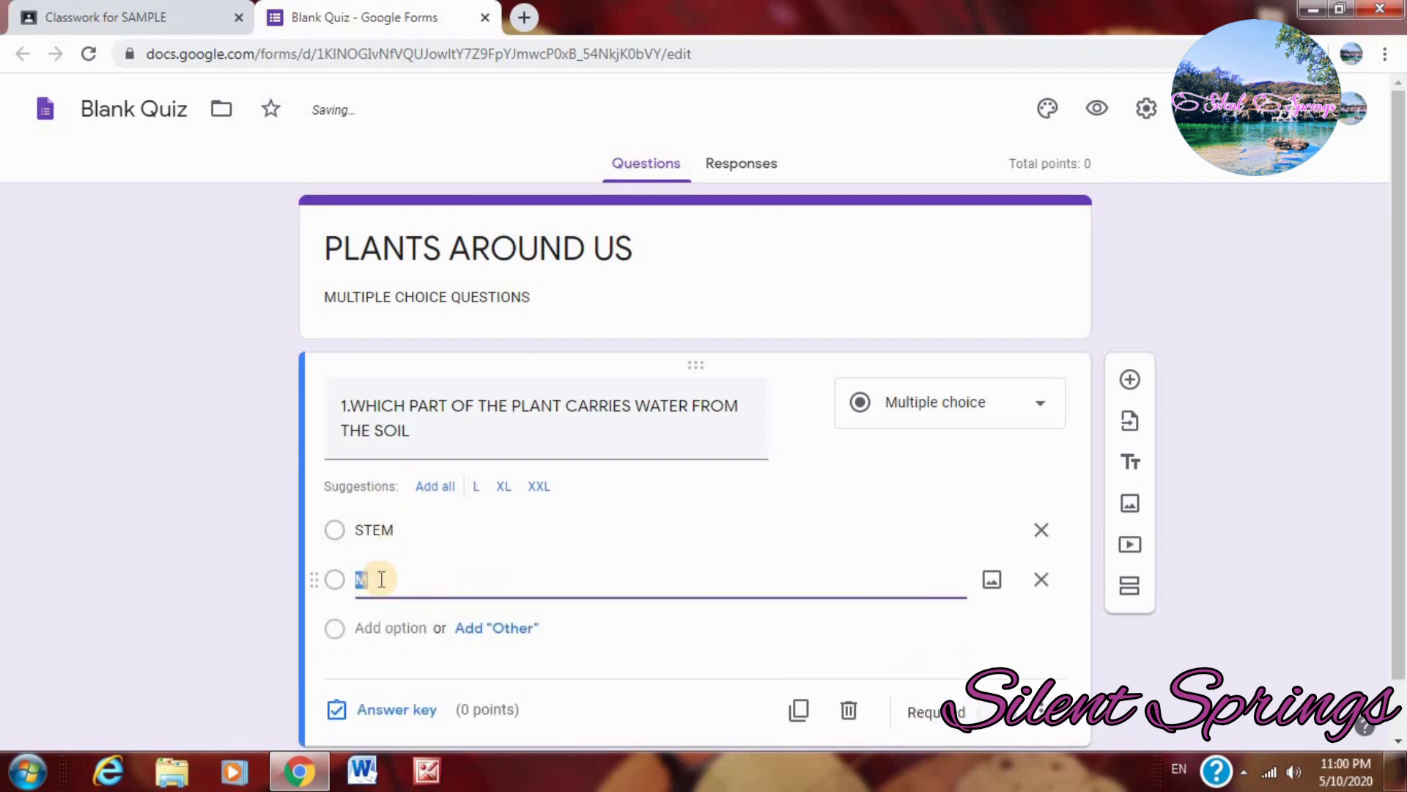
pyautogui.write('ROOT')
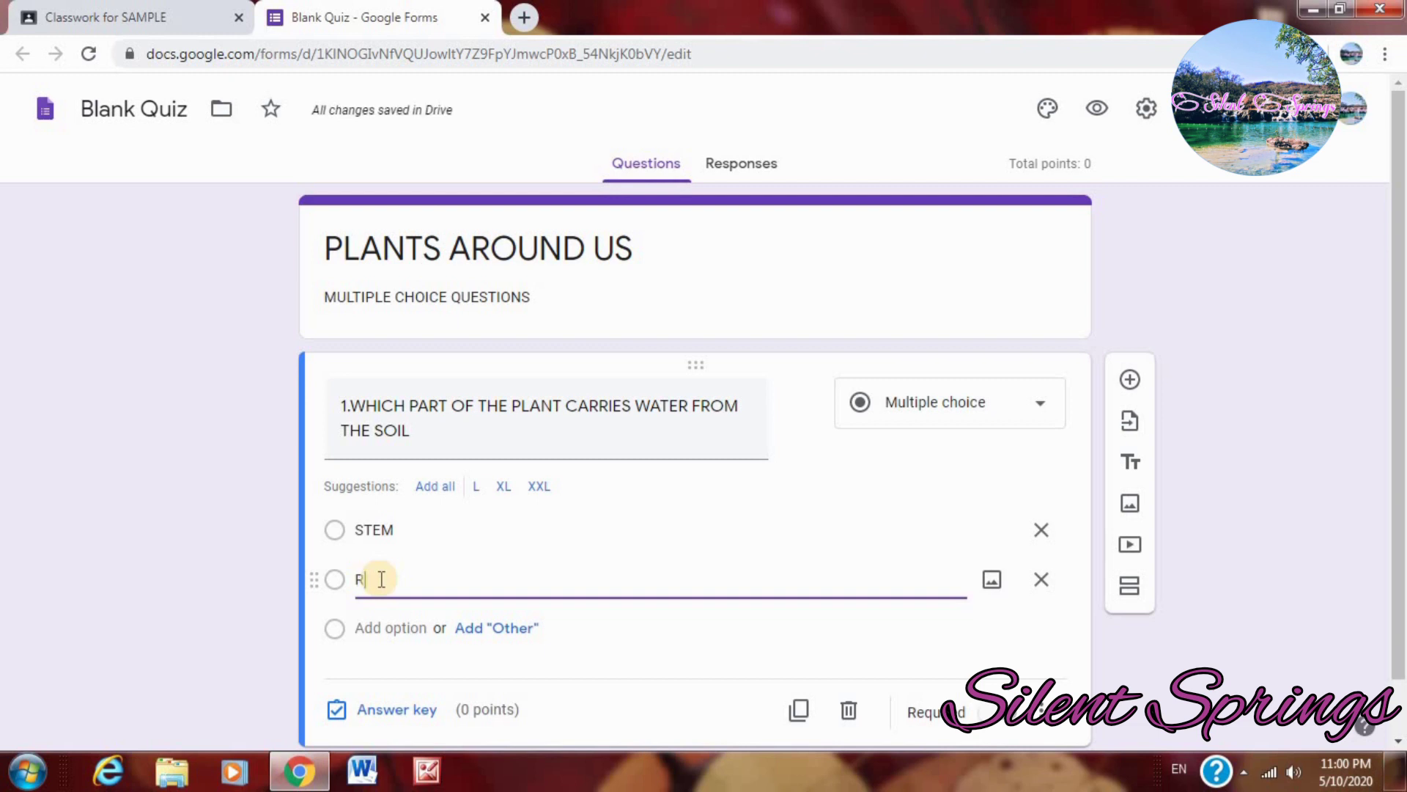
pyautogui.click(379, 627)
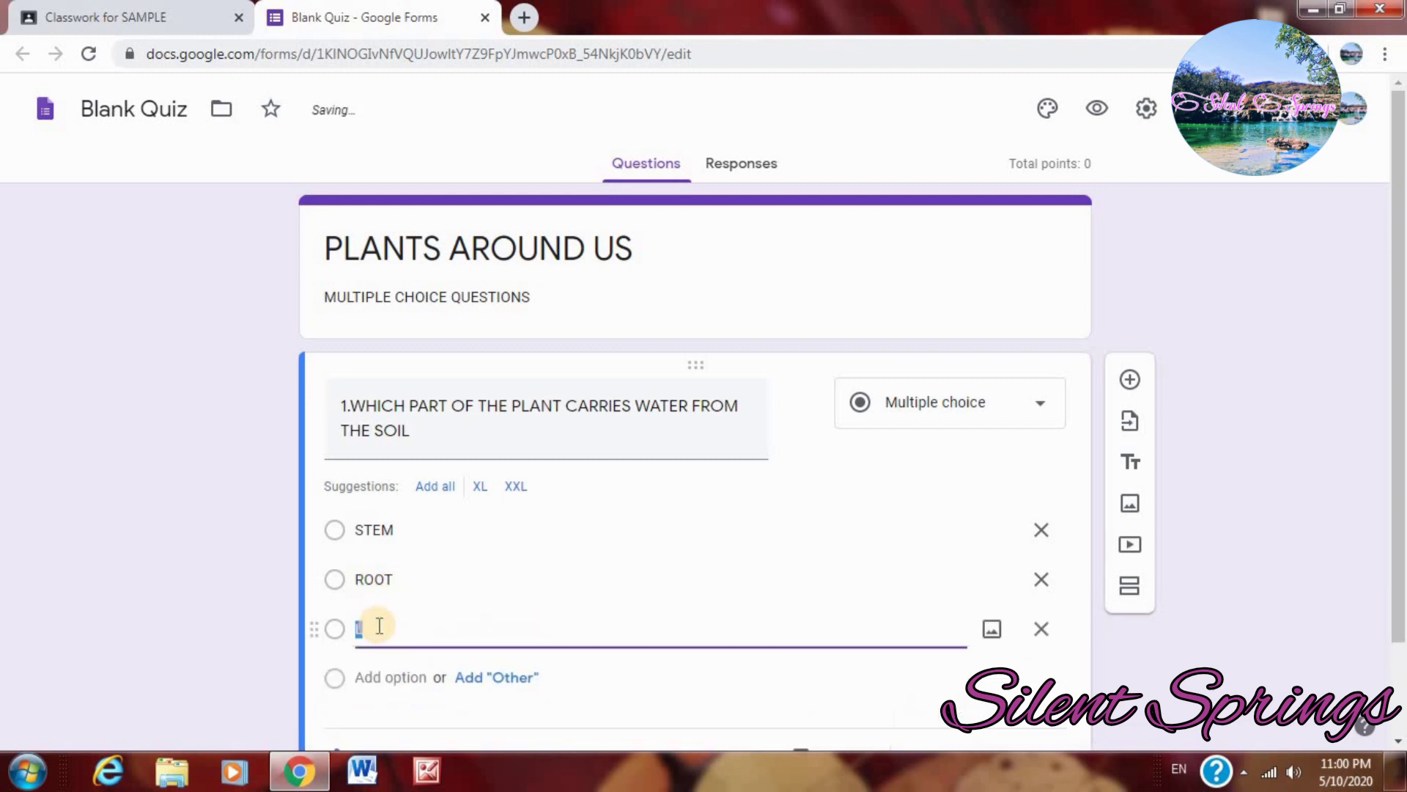
pyautogui.write('FLOWER')
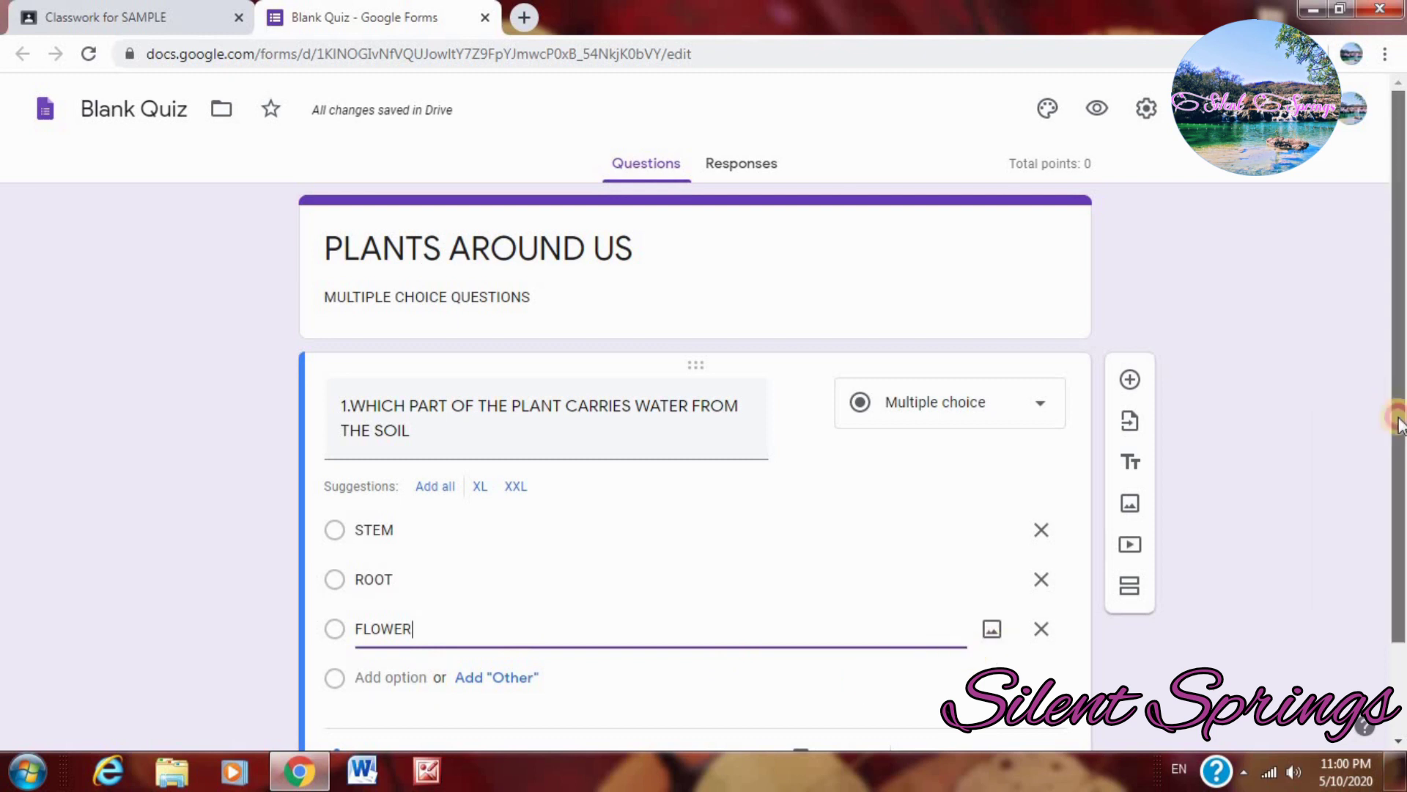
# Set ROOT as the correct answer to the first question in its answer key, worth 1 point
pyautogui.moveTo(1399, 418); pyautogui.dragTo(1402, 568)
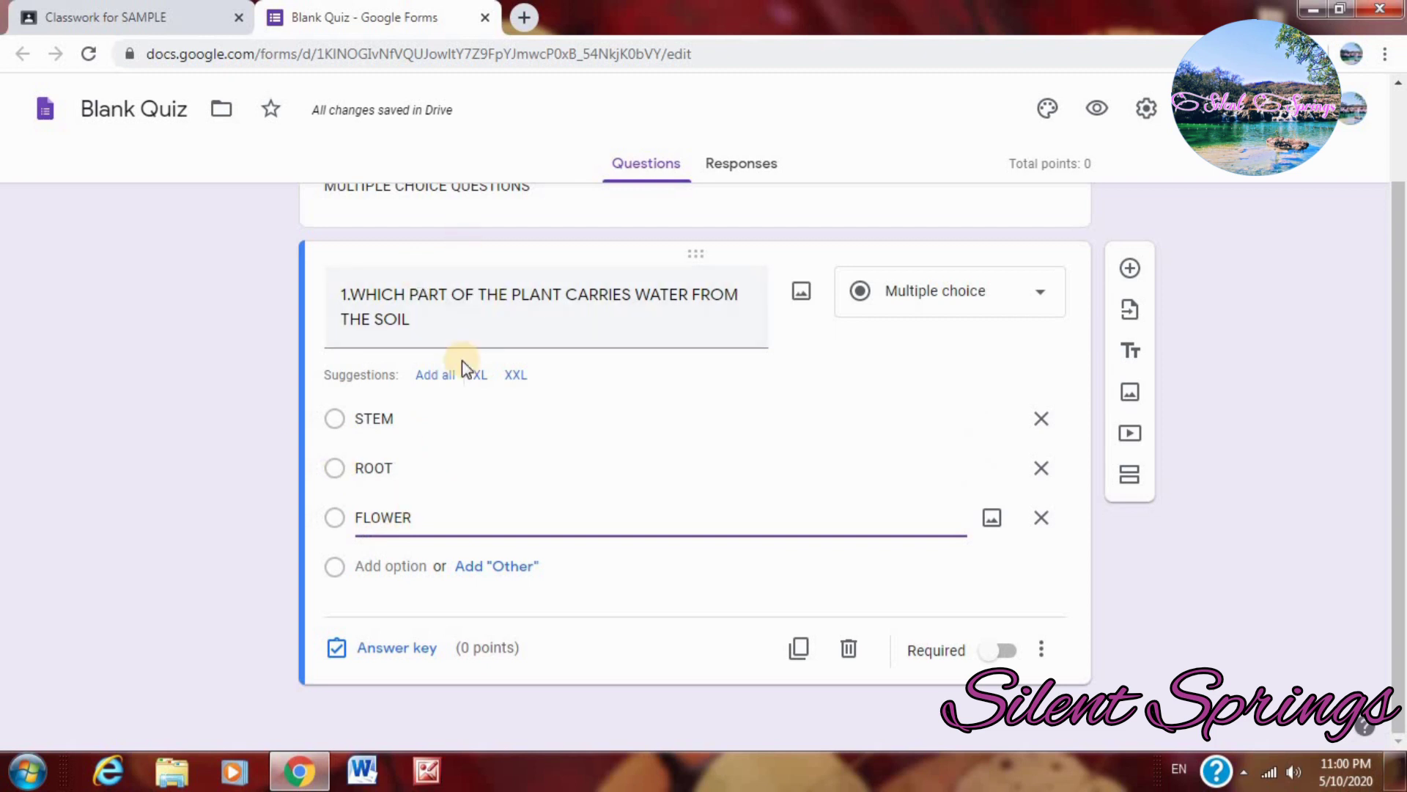
pyautogui.click(399, 648)
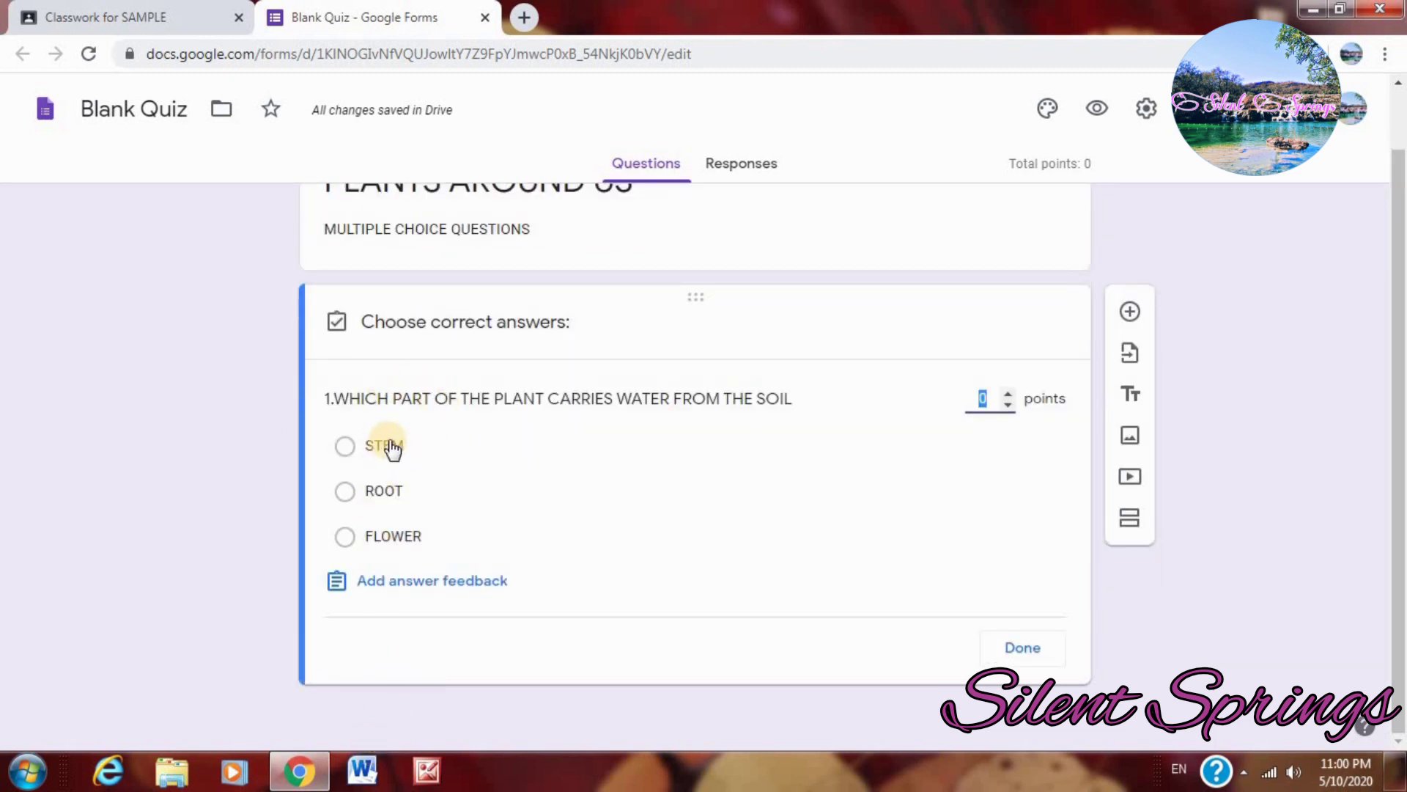
pyautogui.click(345, 493)
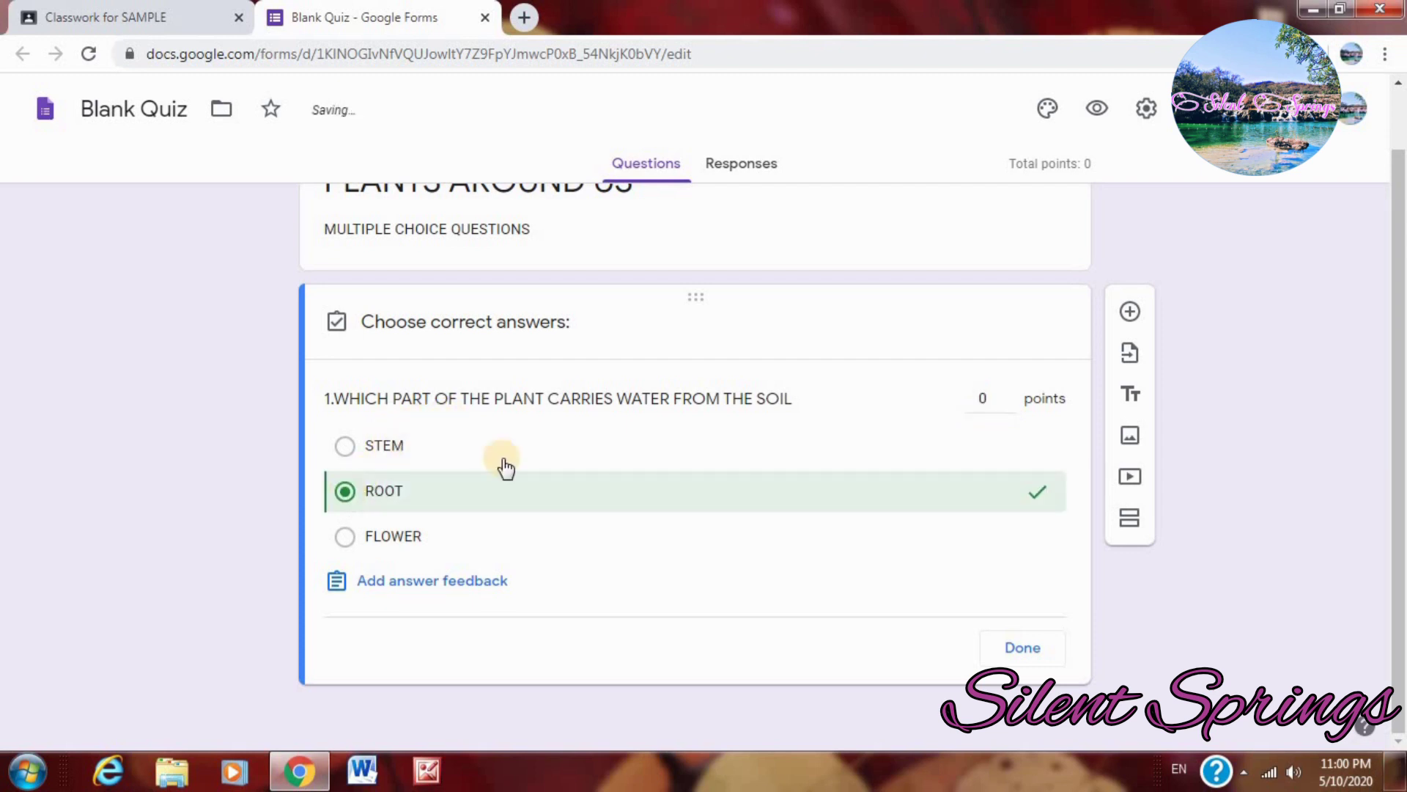
pyautogui.click(989, 396)
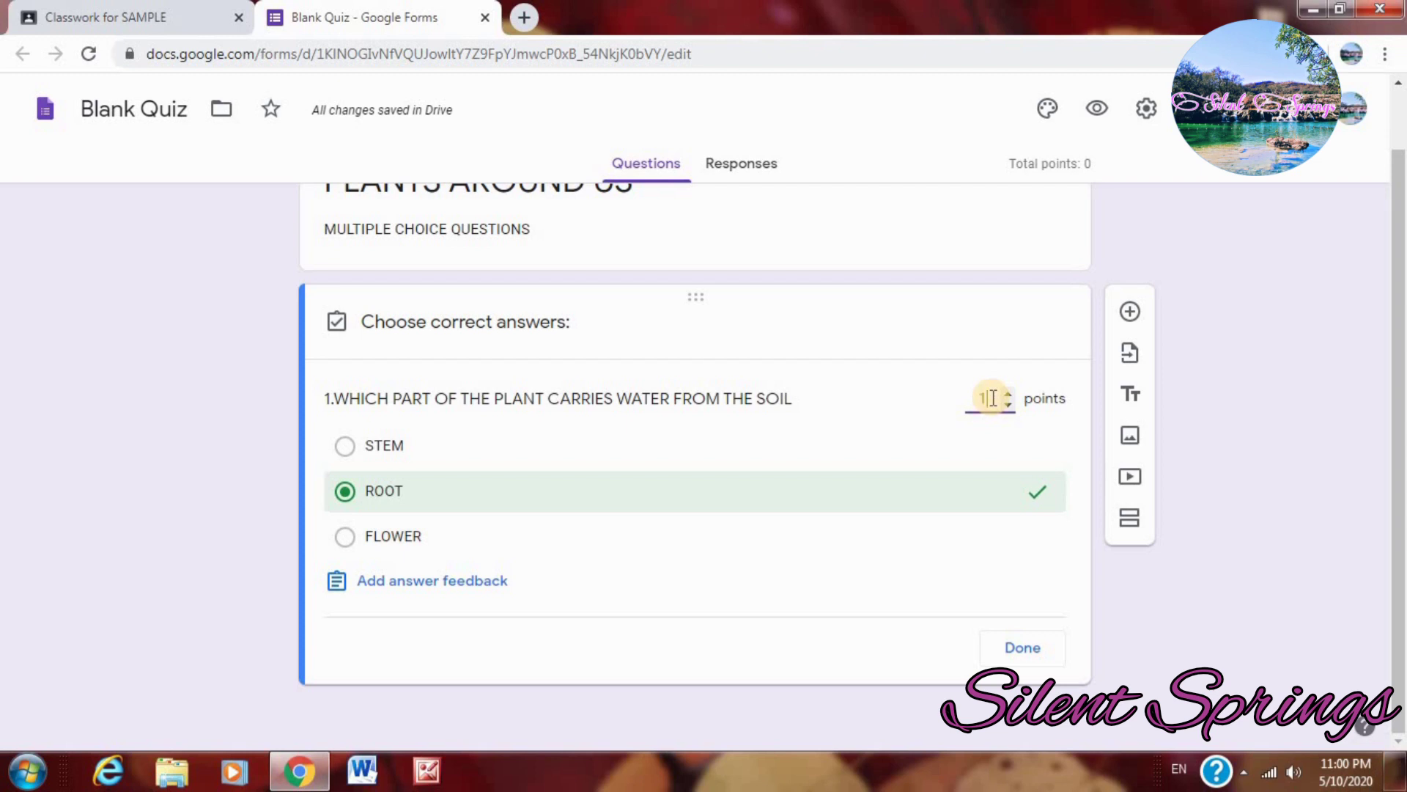
pyautogui.write('1')
pyautogui.click(986, 399)
pyautogui.click(1031, 653)
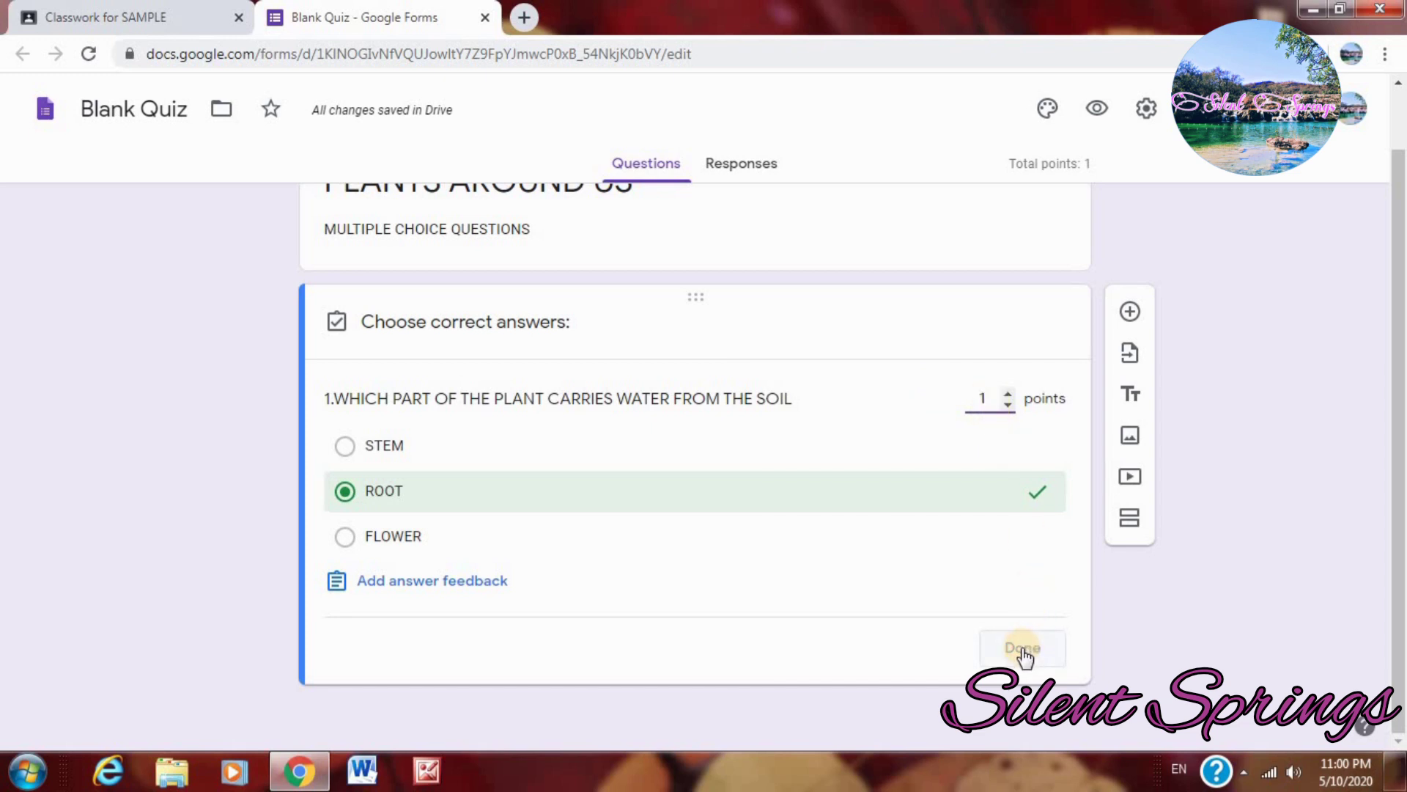
pyautogui.click(1031, 653)
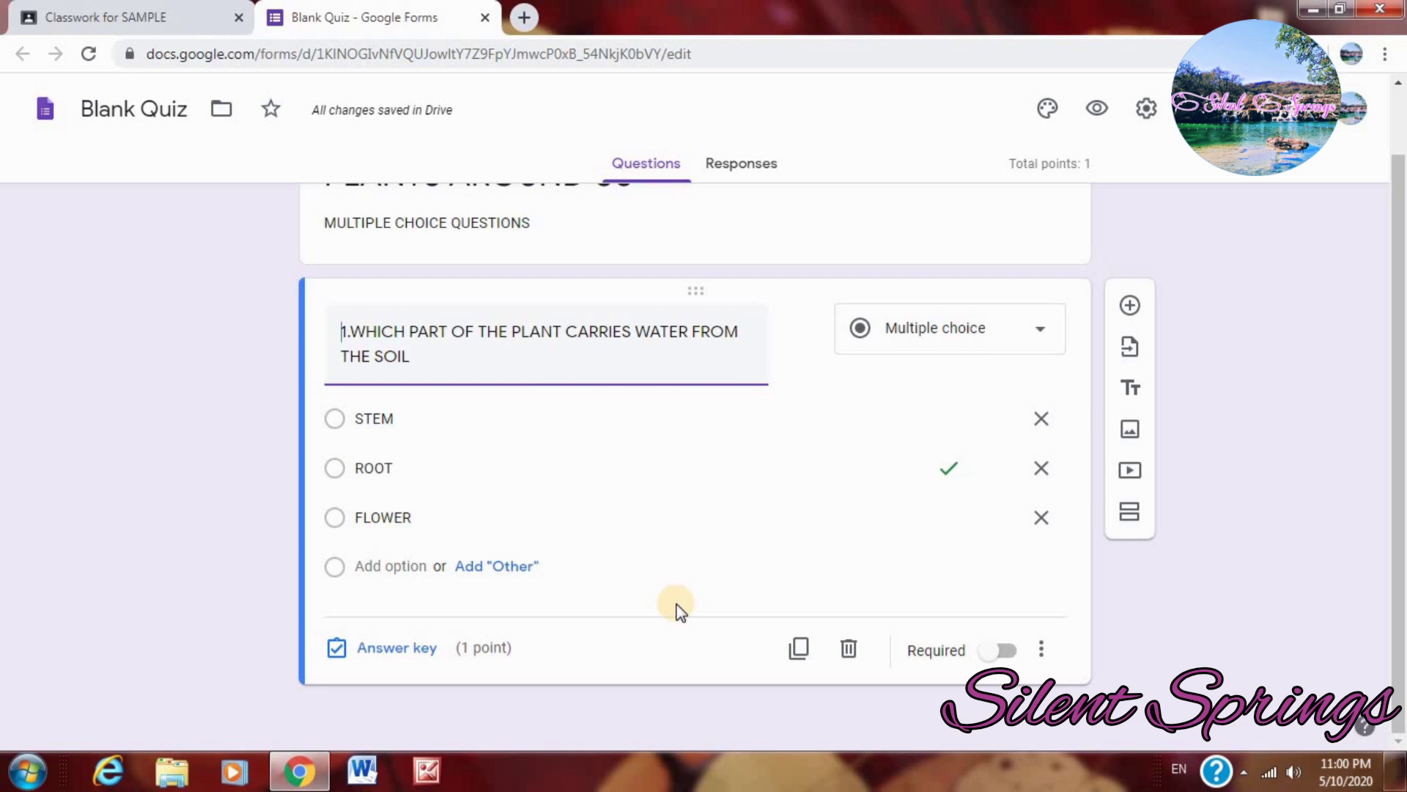
# Make the first question, about the part that carries water from the soil, required
pyautogui.click(1006, 651)
pyautogui.click(1009, 651)
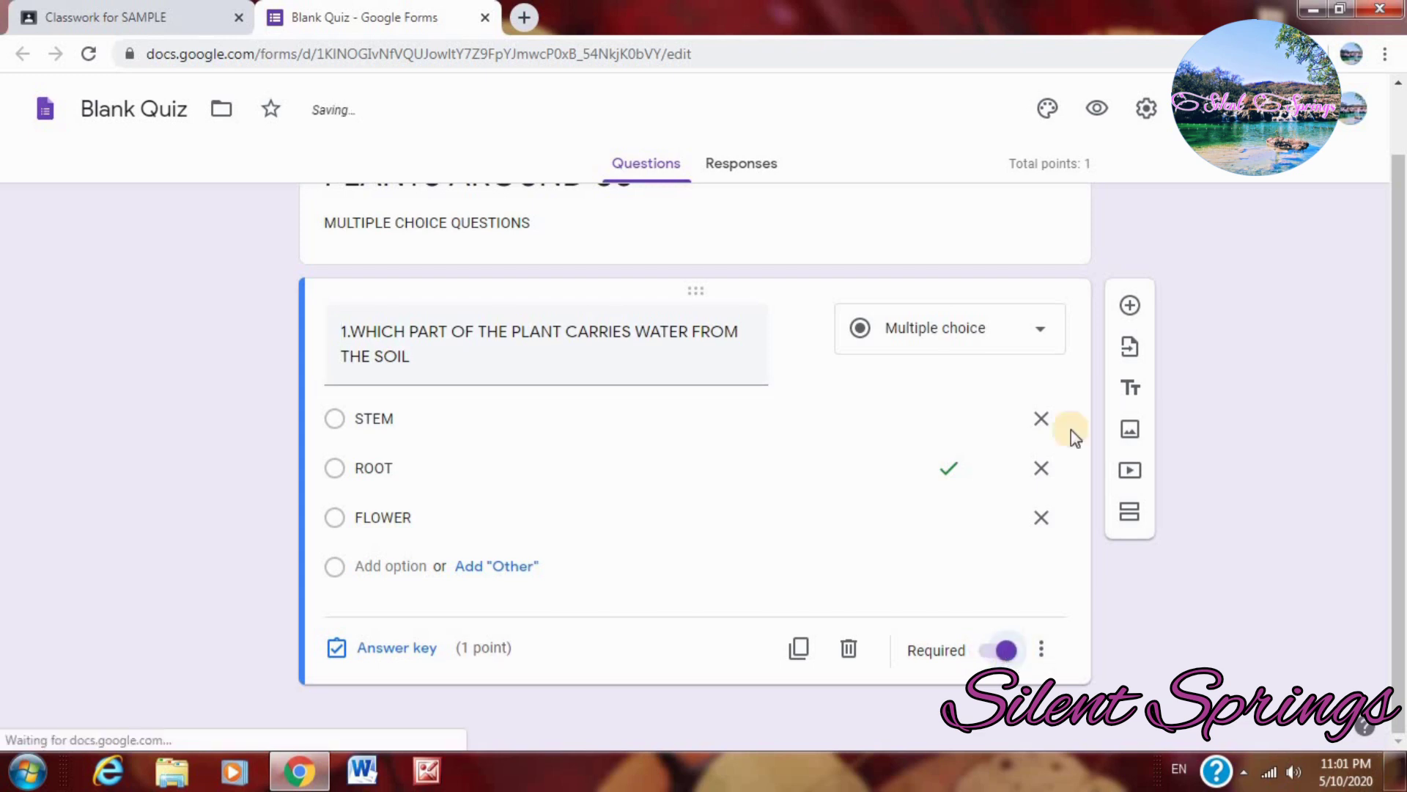
pyautogui.click(726, 419)
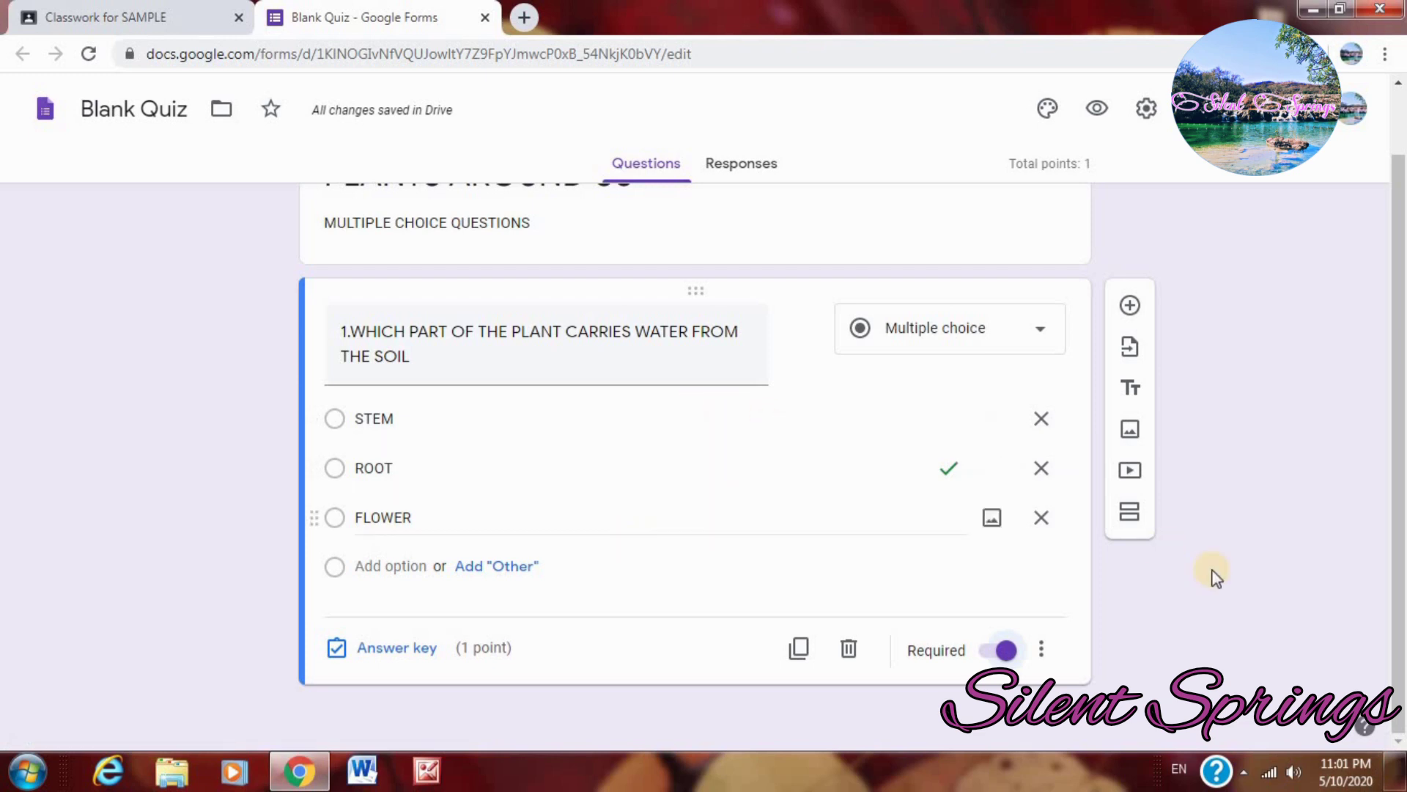
# Add a second multiple-choice question reading "2.WHICH PART OF THE PLANT IS KNOWN AS THE KITCHEN OF THE PLANT"
pyautogui.click(1129, 308)
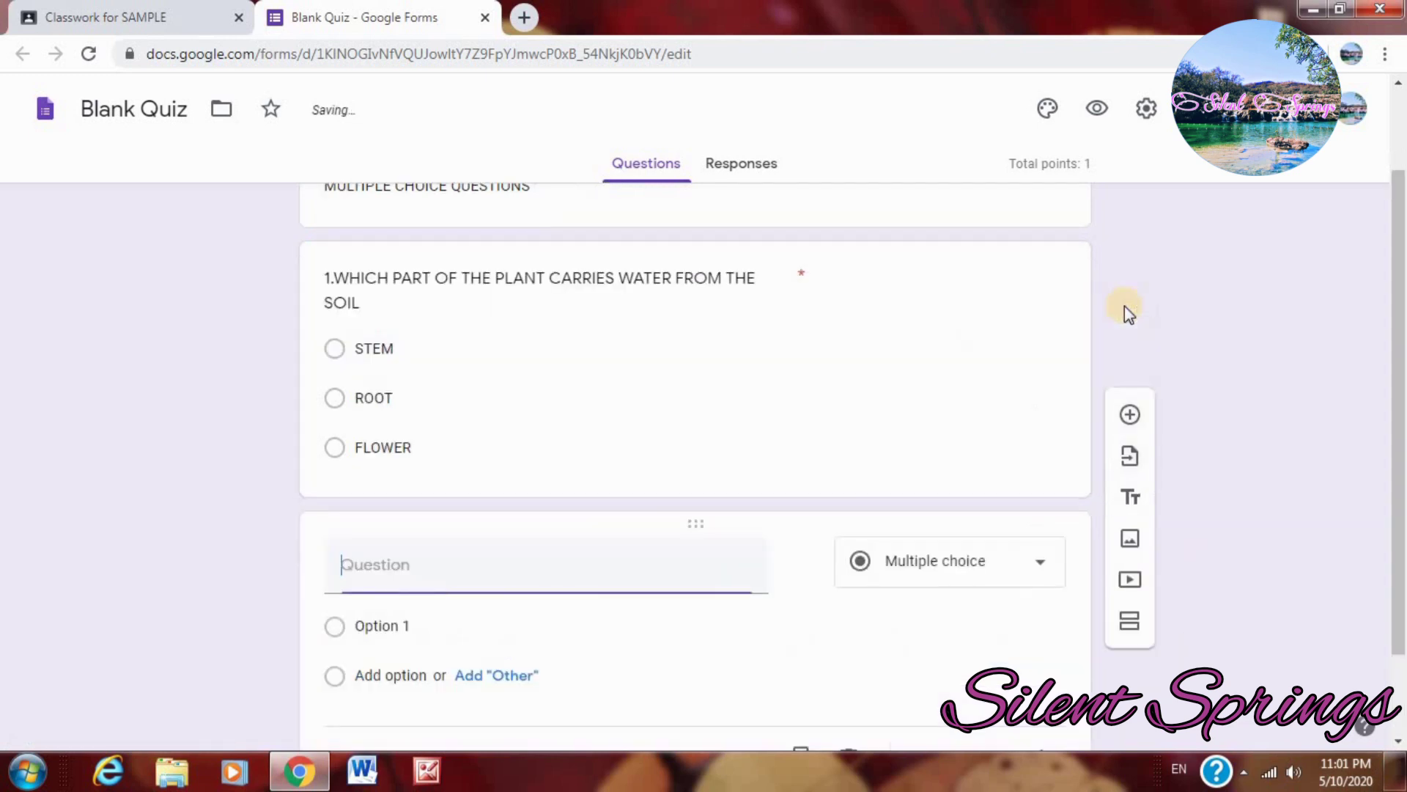
pyautogui.click(502, 568)
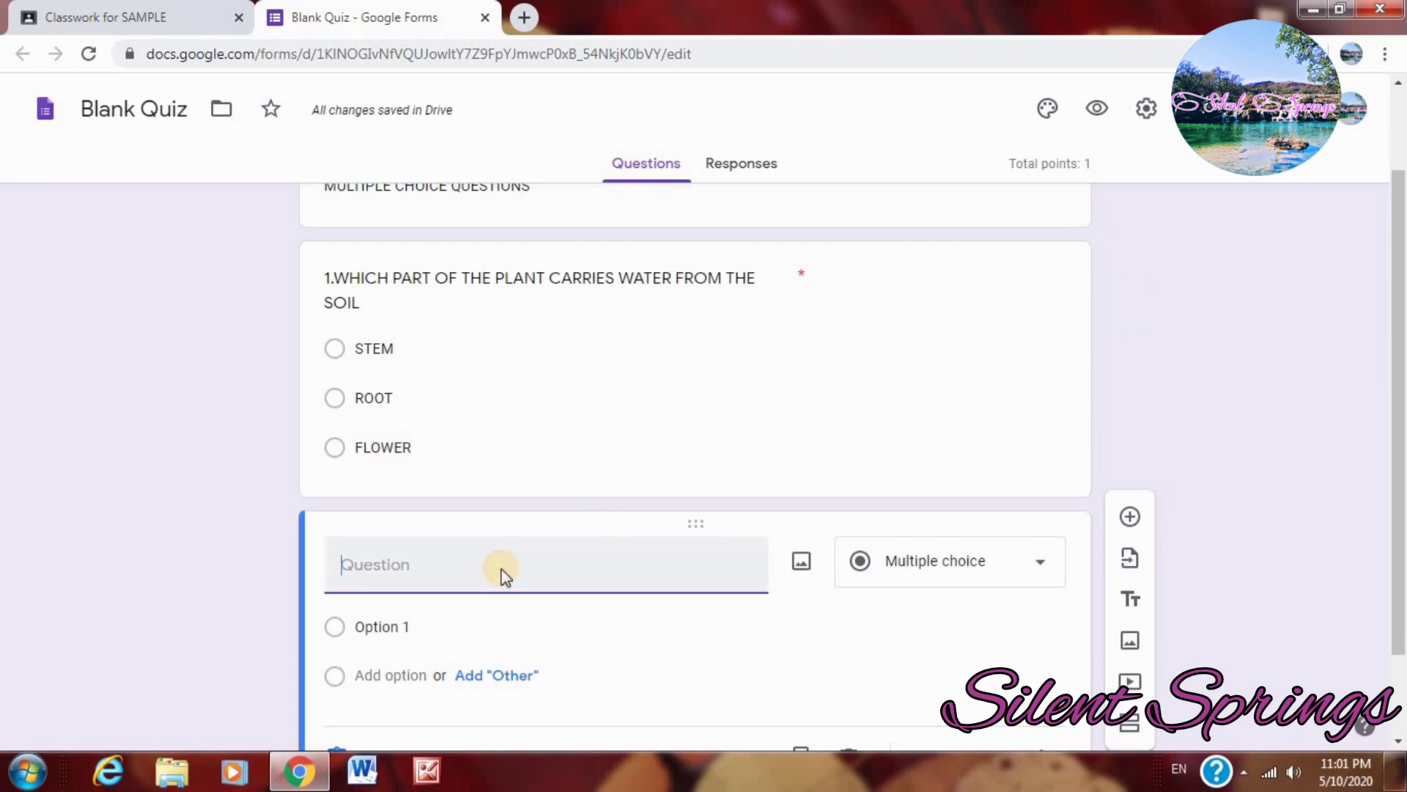
pyautogui.write('2.')
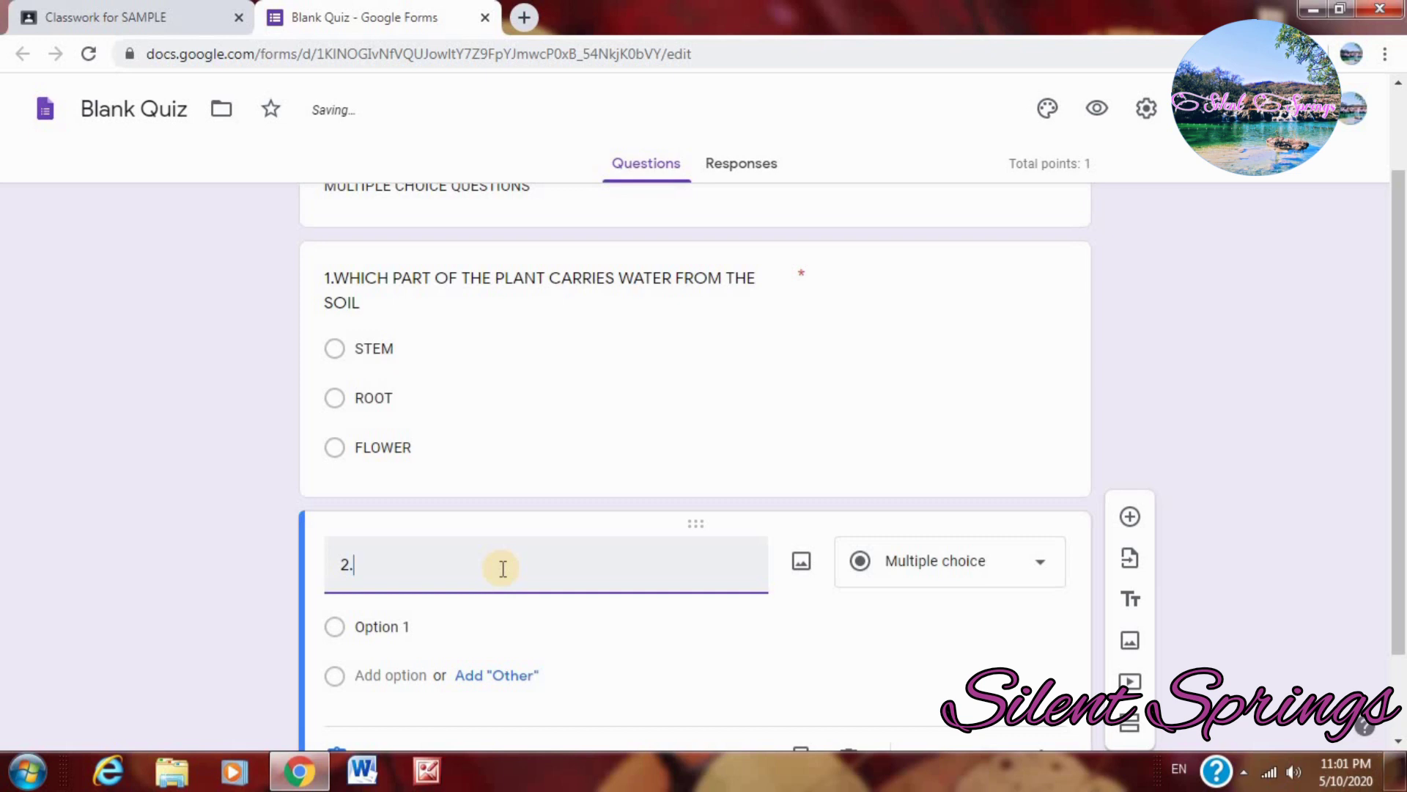
pyautogui.write('W')
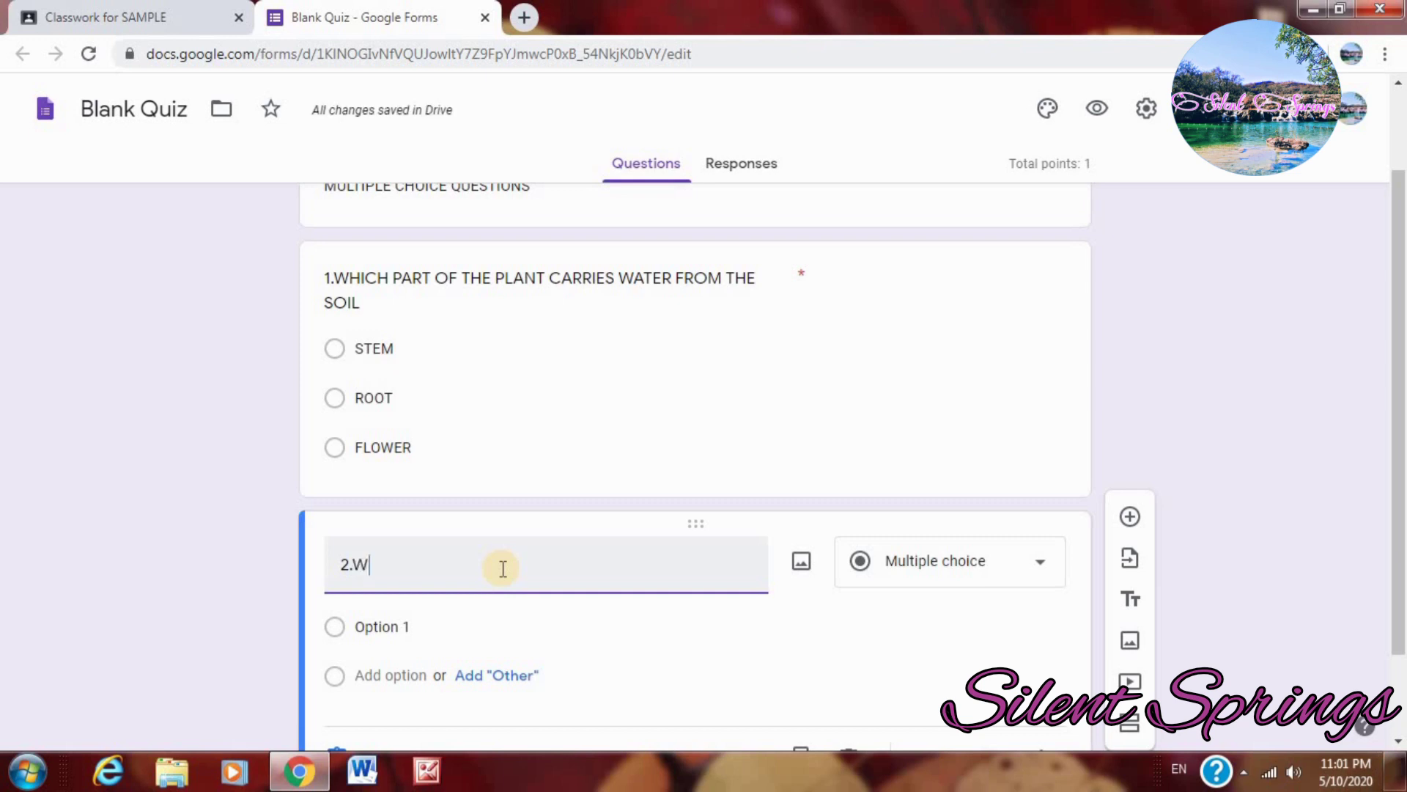
pyautogui.write('HICH PART OF TH')
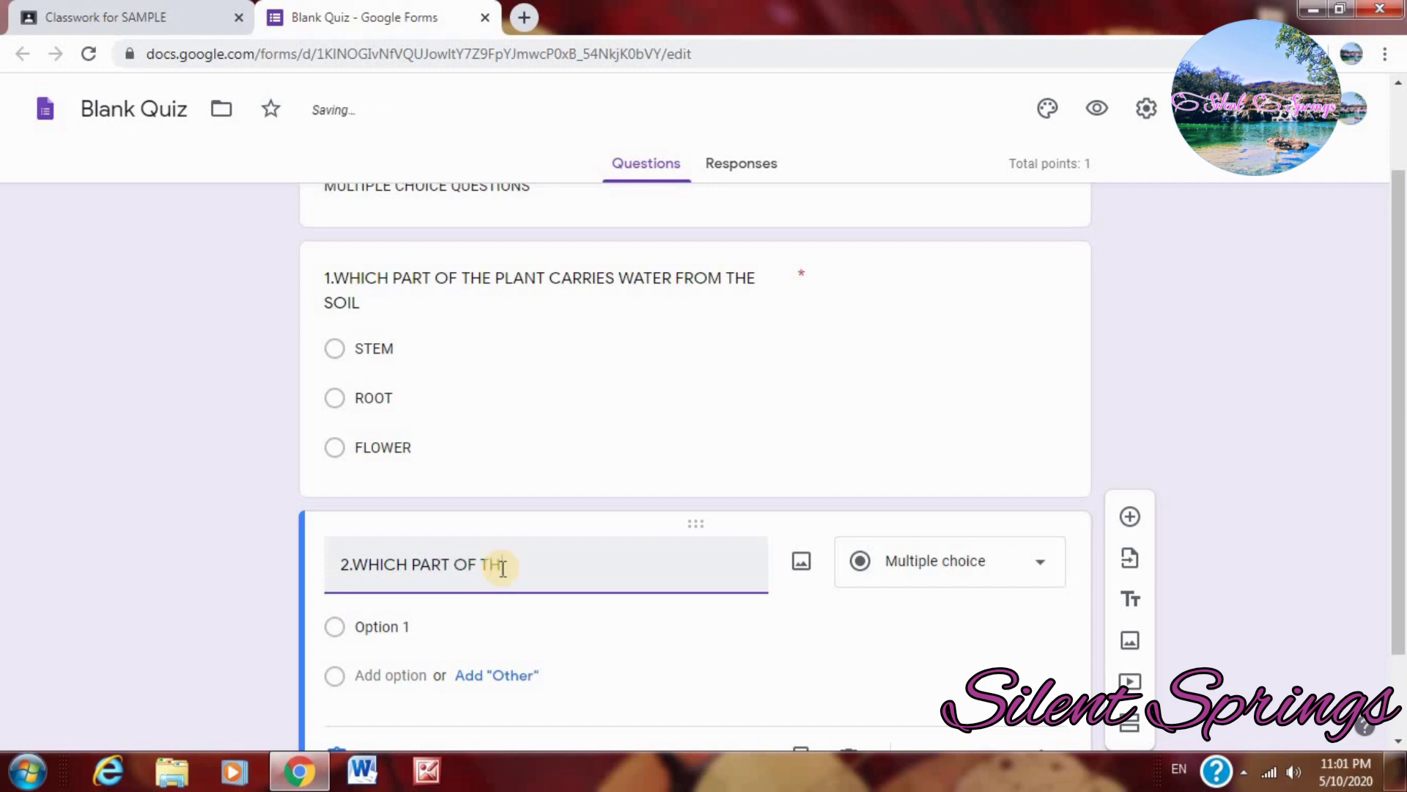
pyautogui.write('E PLANT ')
pyautogui.write('IS KN')
pyautogui.write('OWN AS')
pyautogui.write(' THE ')
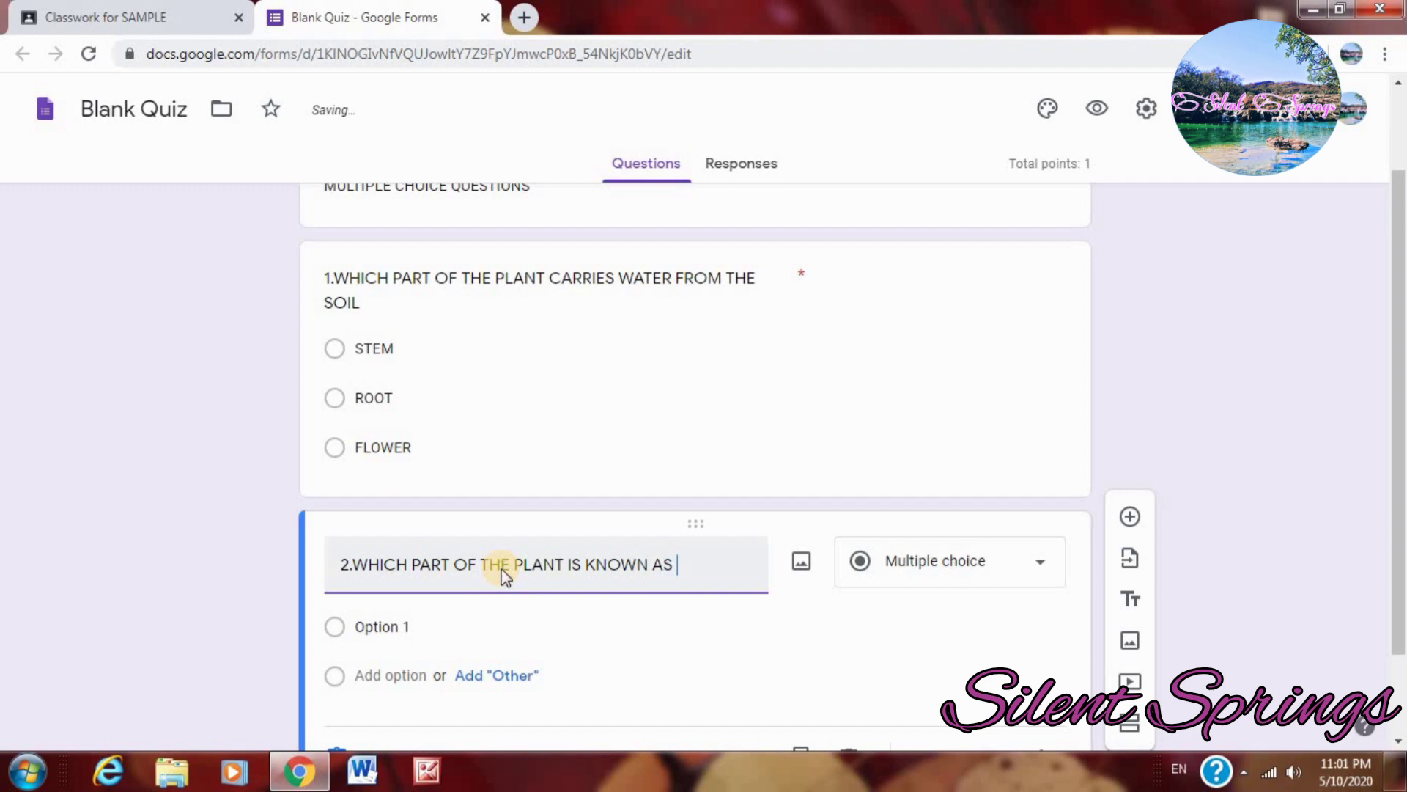
pyautogui.write('KITCHE')
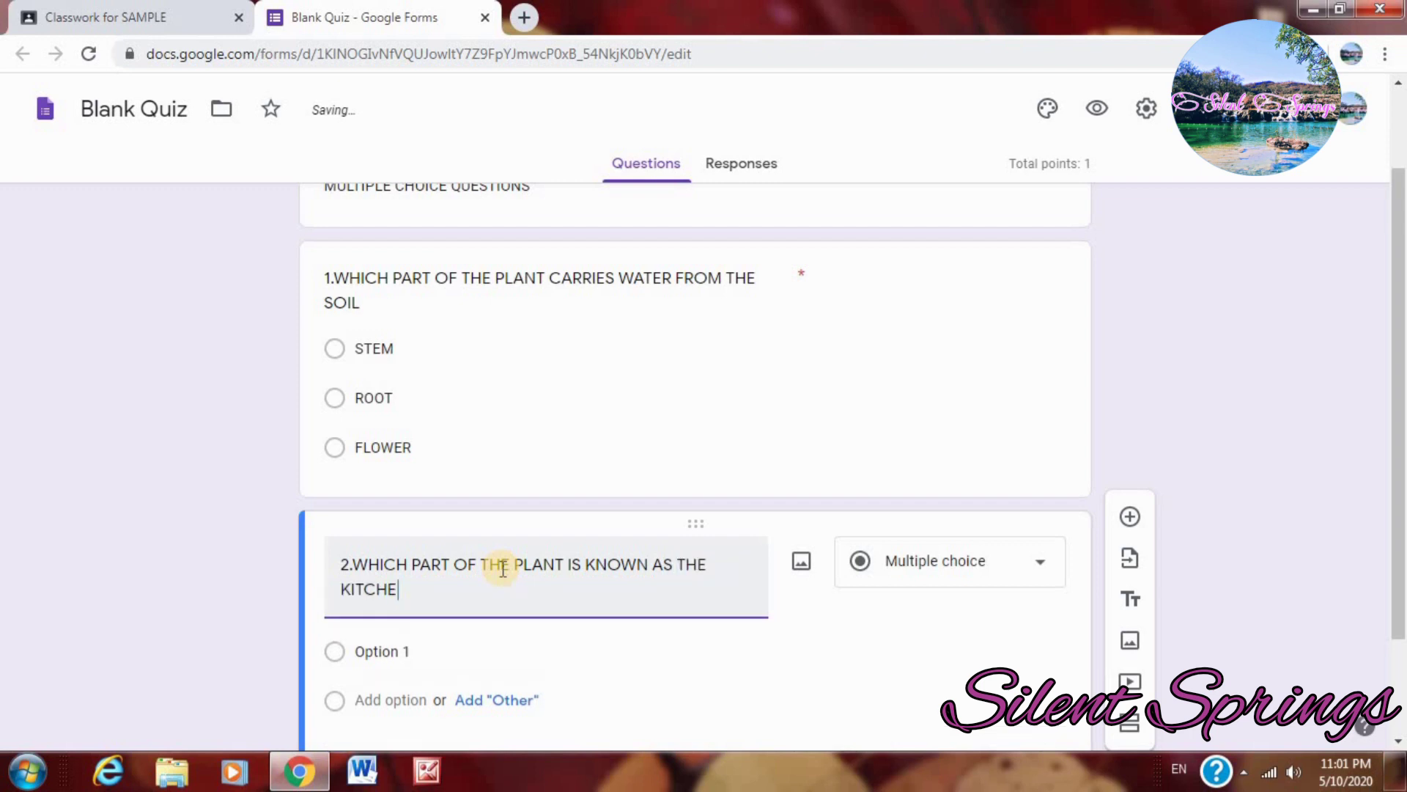
pyautogui.write('N OF THE PLA')
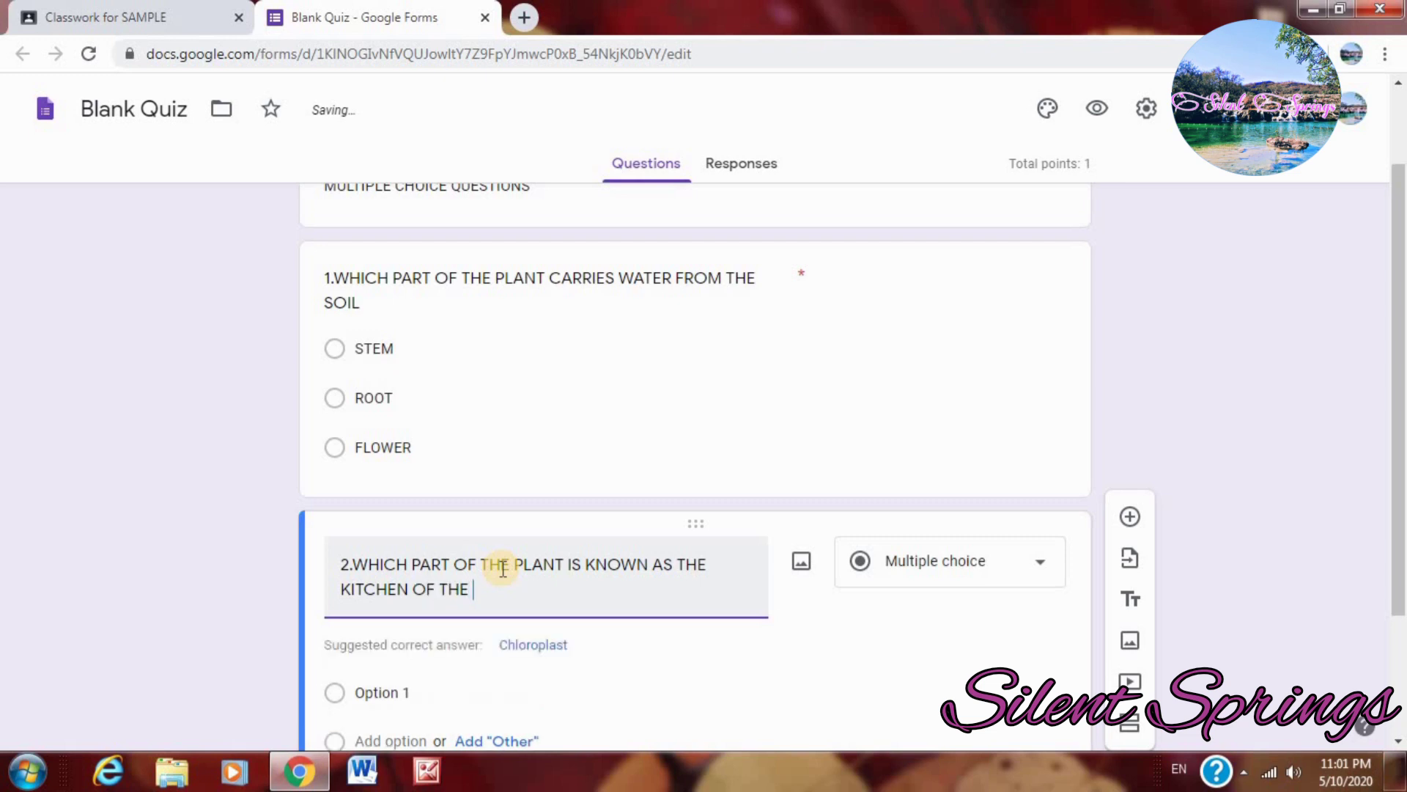
pyautogui.write('NT')
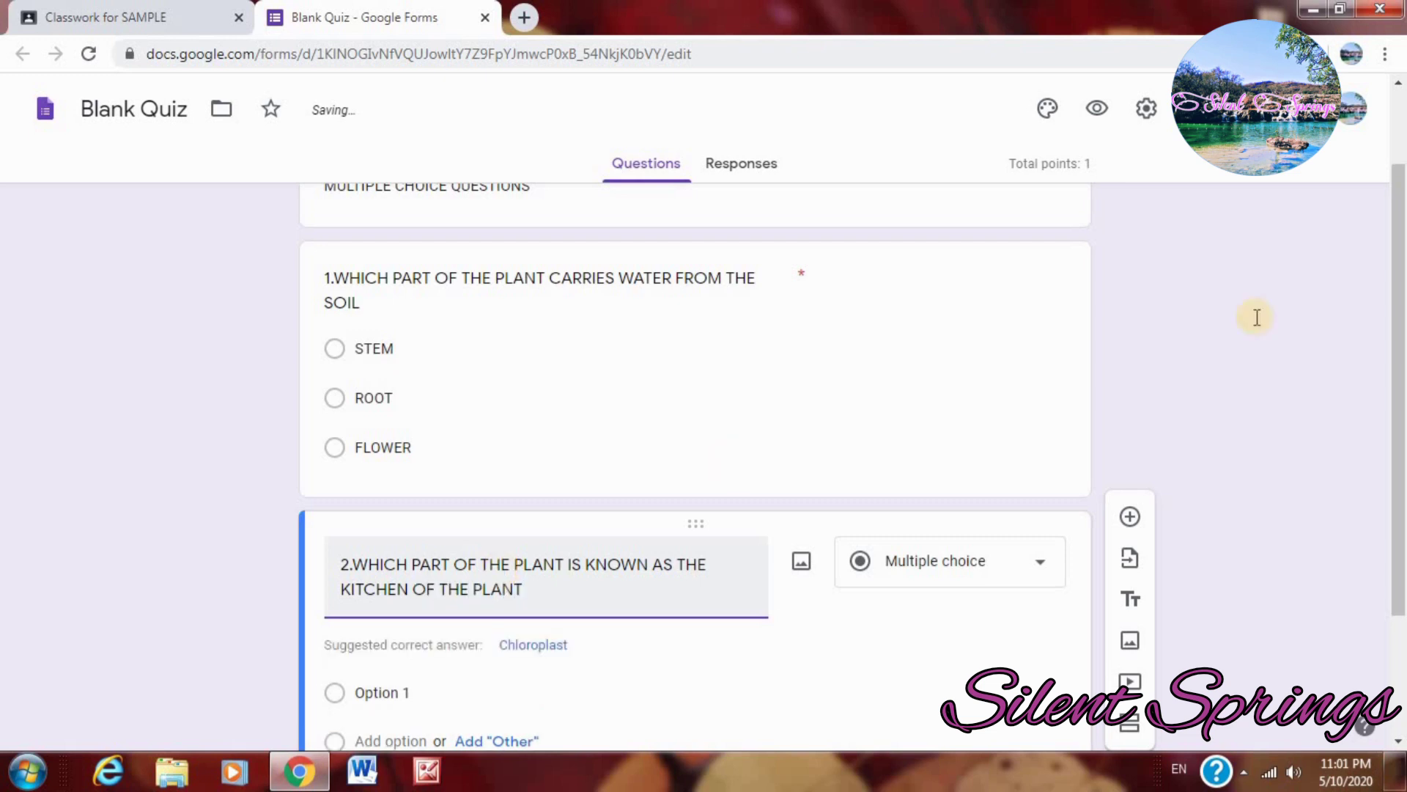
# Give the second question the answer options FLOWER, FRUIT and LEAVES
pyautogui.scroll(-3, 1400, 386)
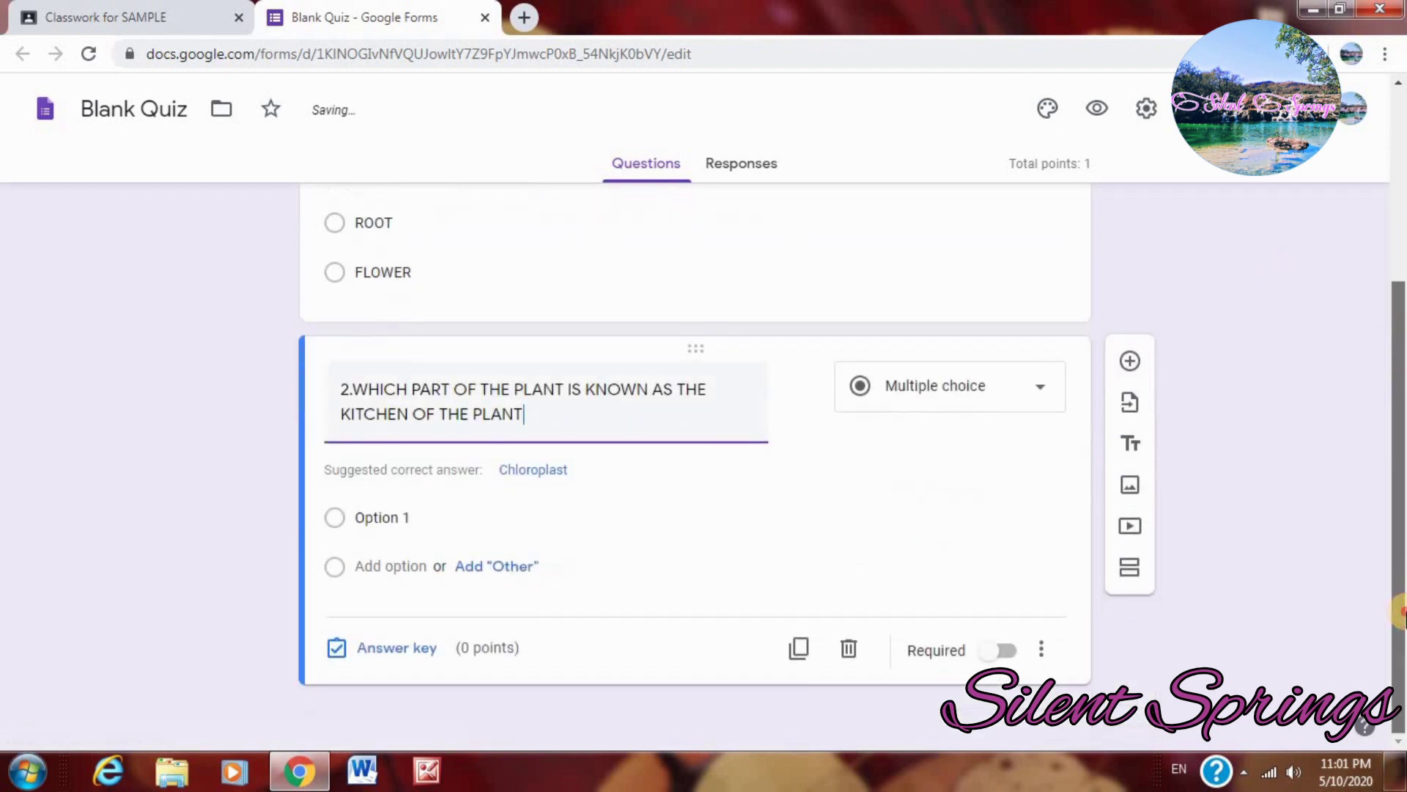
pyautogui.click(383, 517)
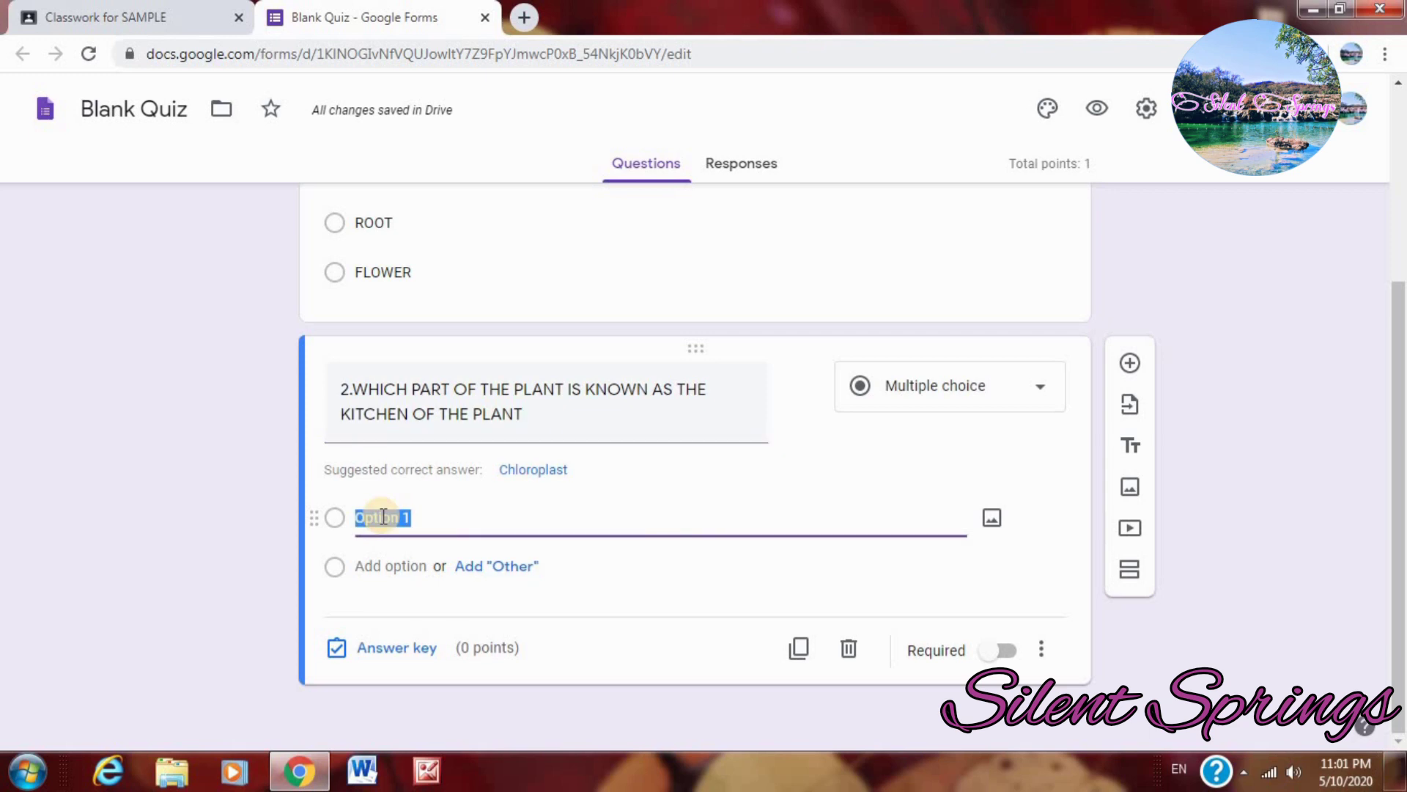
pyautogui.write('FLOWER')
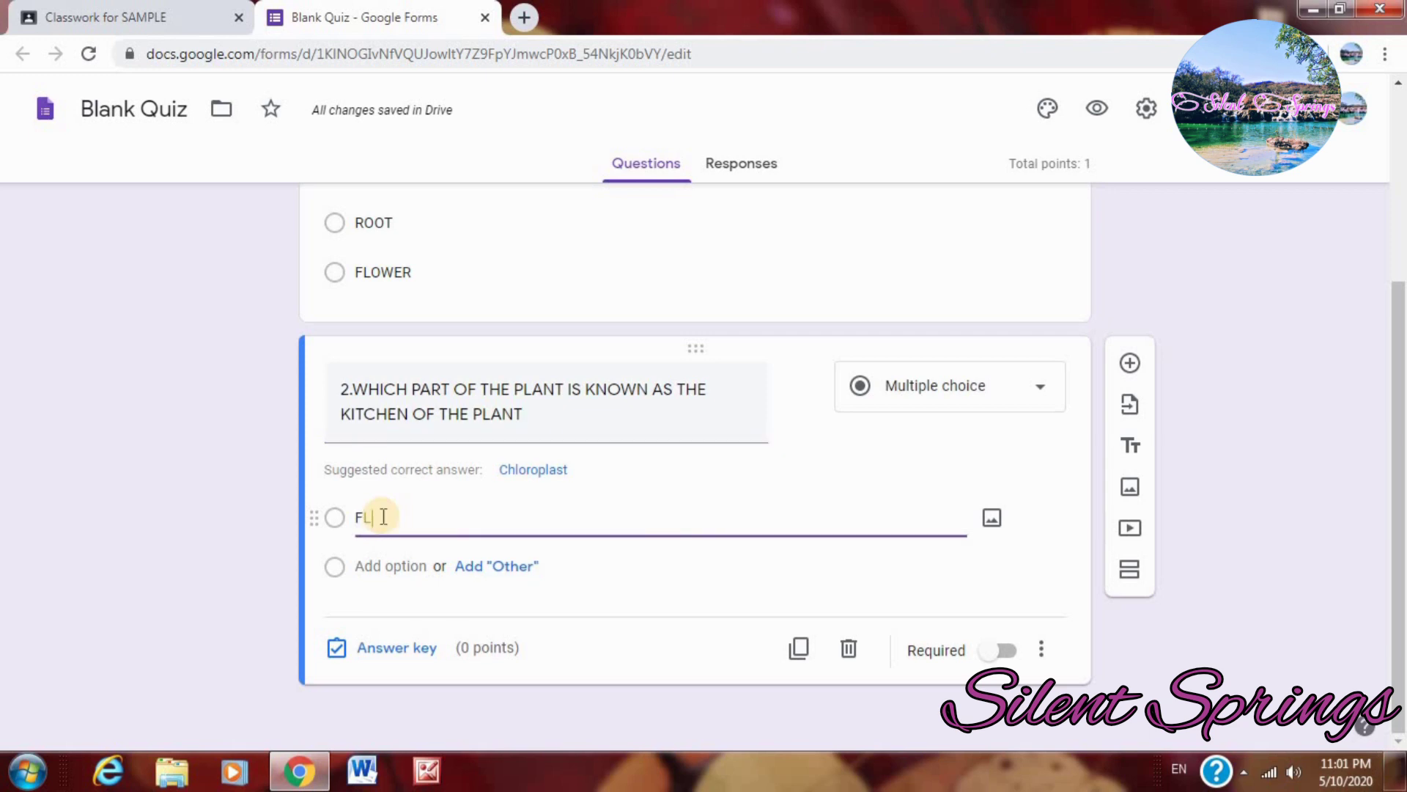
pyautogui.click(385, 566)
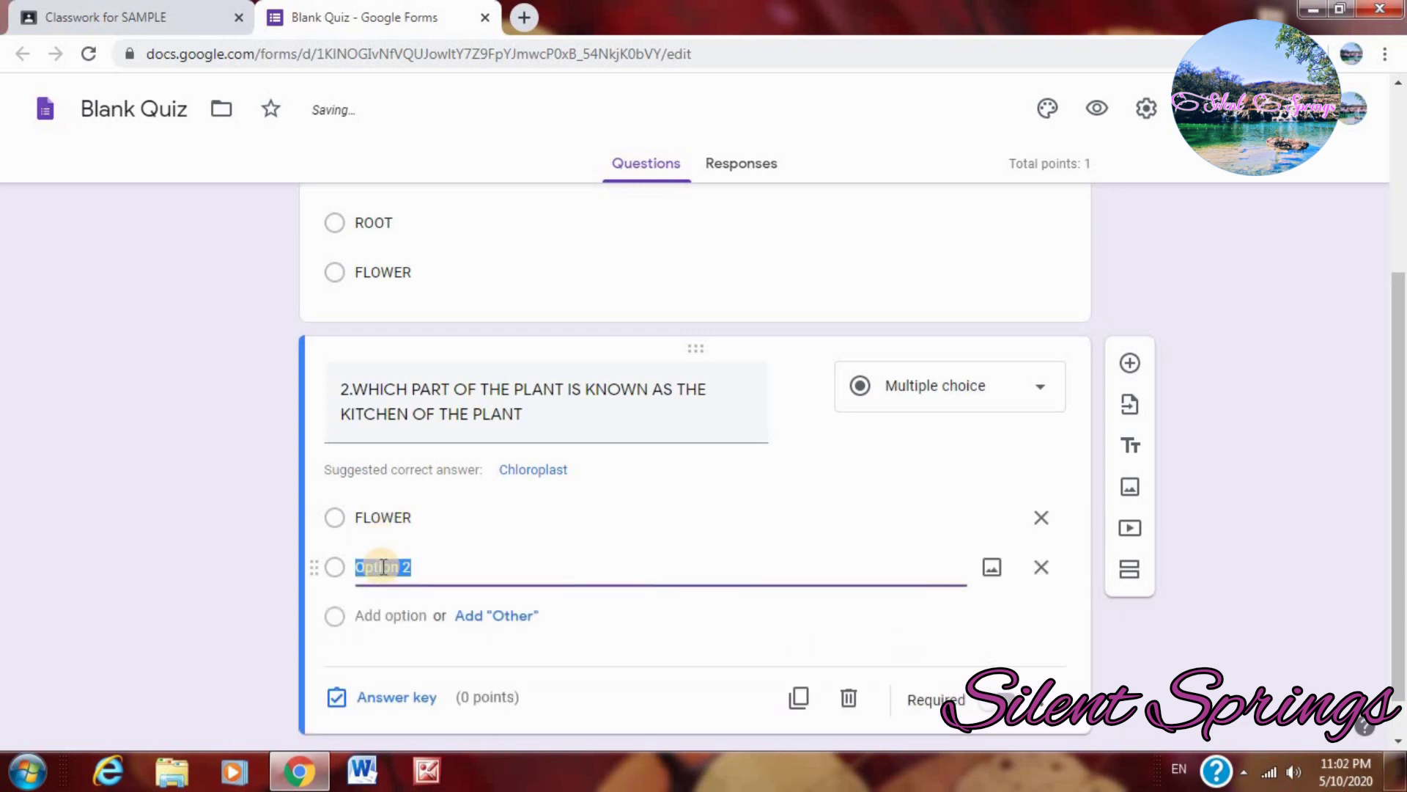
pyautogui.write('FRUIT')
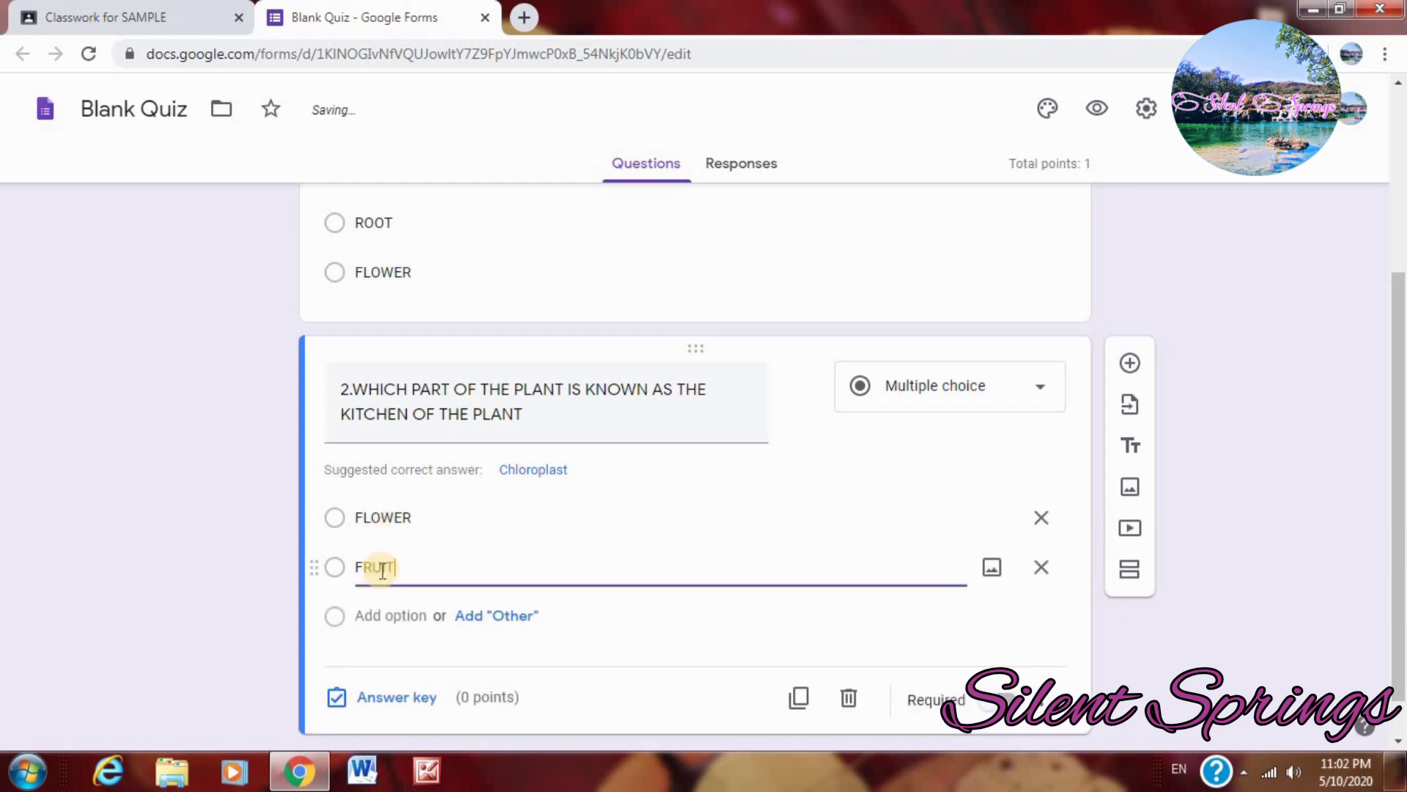
pyautogui.click(382, 614)
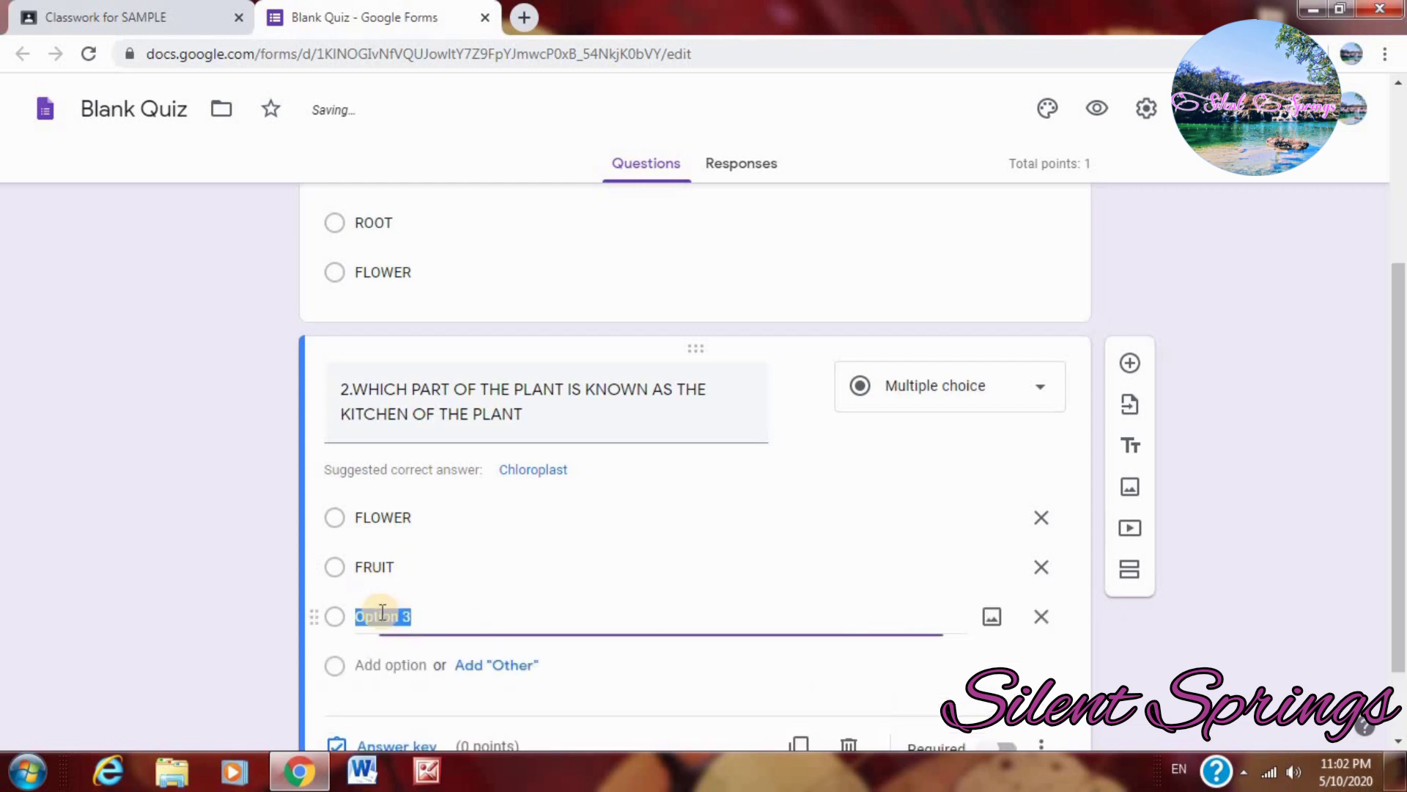
pyautogui.write('LEAVE')
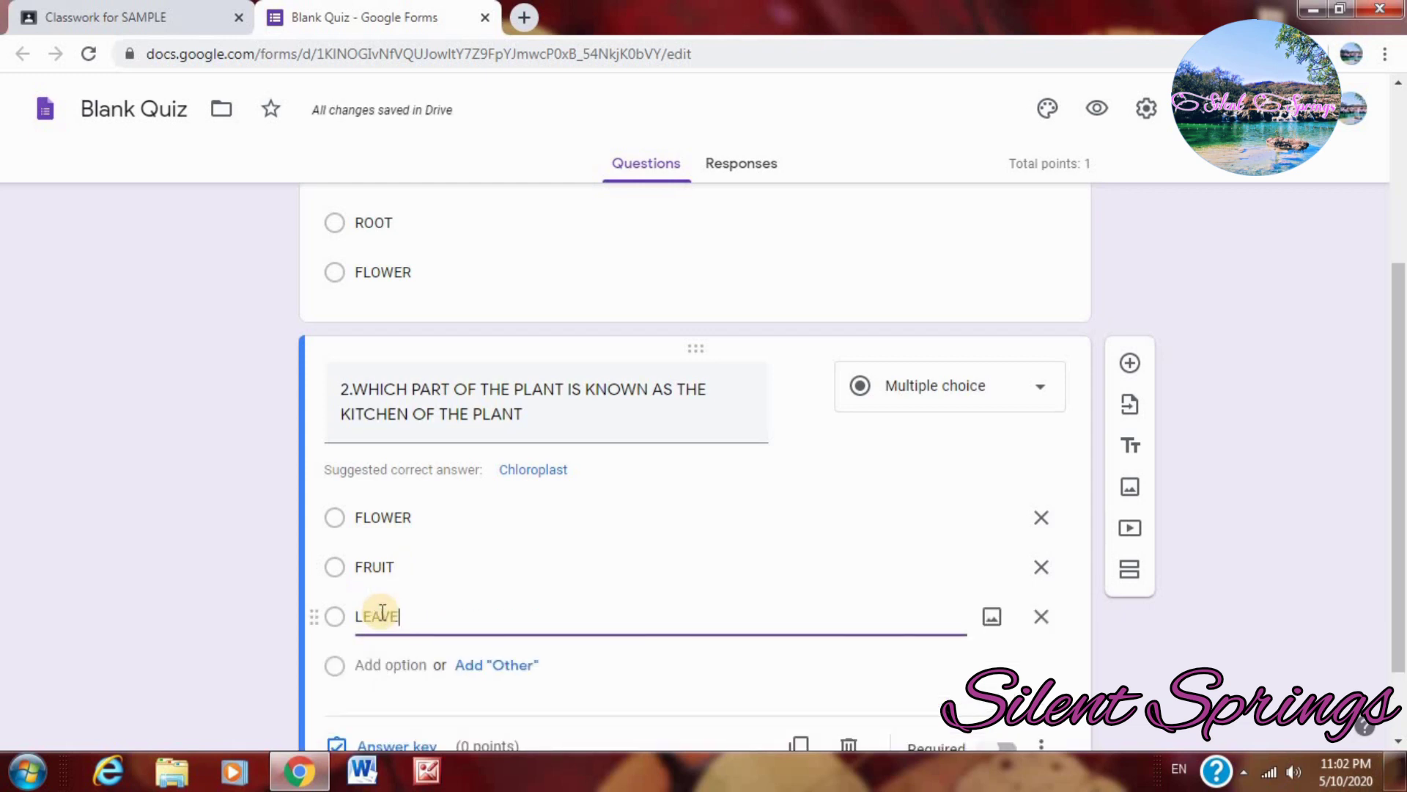
pyautogui.write('S')
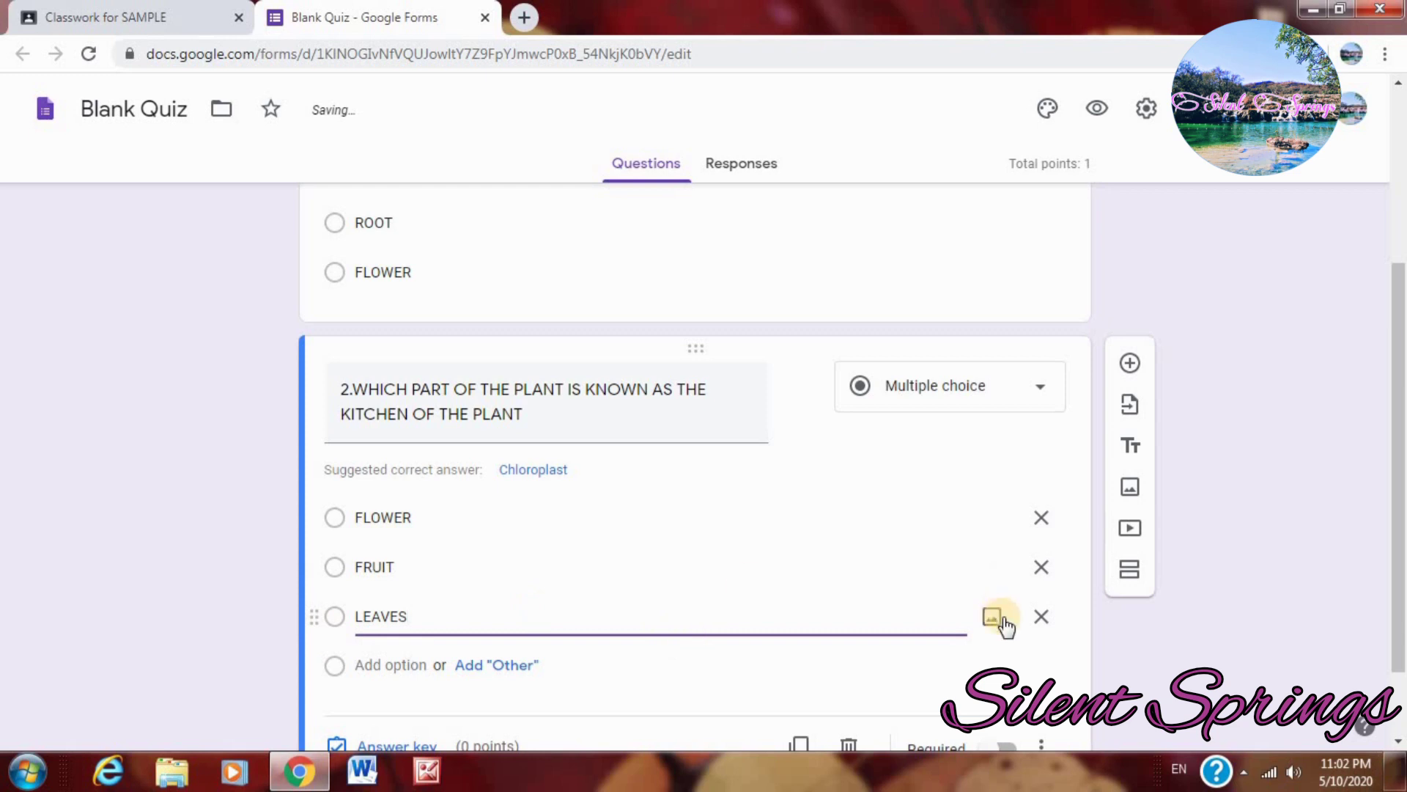
# Set LEAVES as the second question's correct answer, worth 1 point, and make the question required
pyautogui.scroll(-3, 1400, 411)
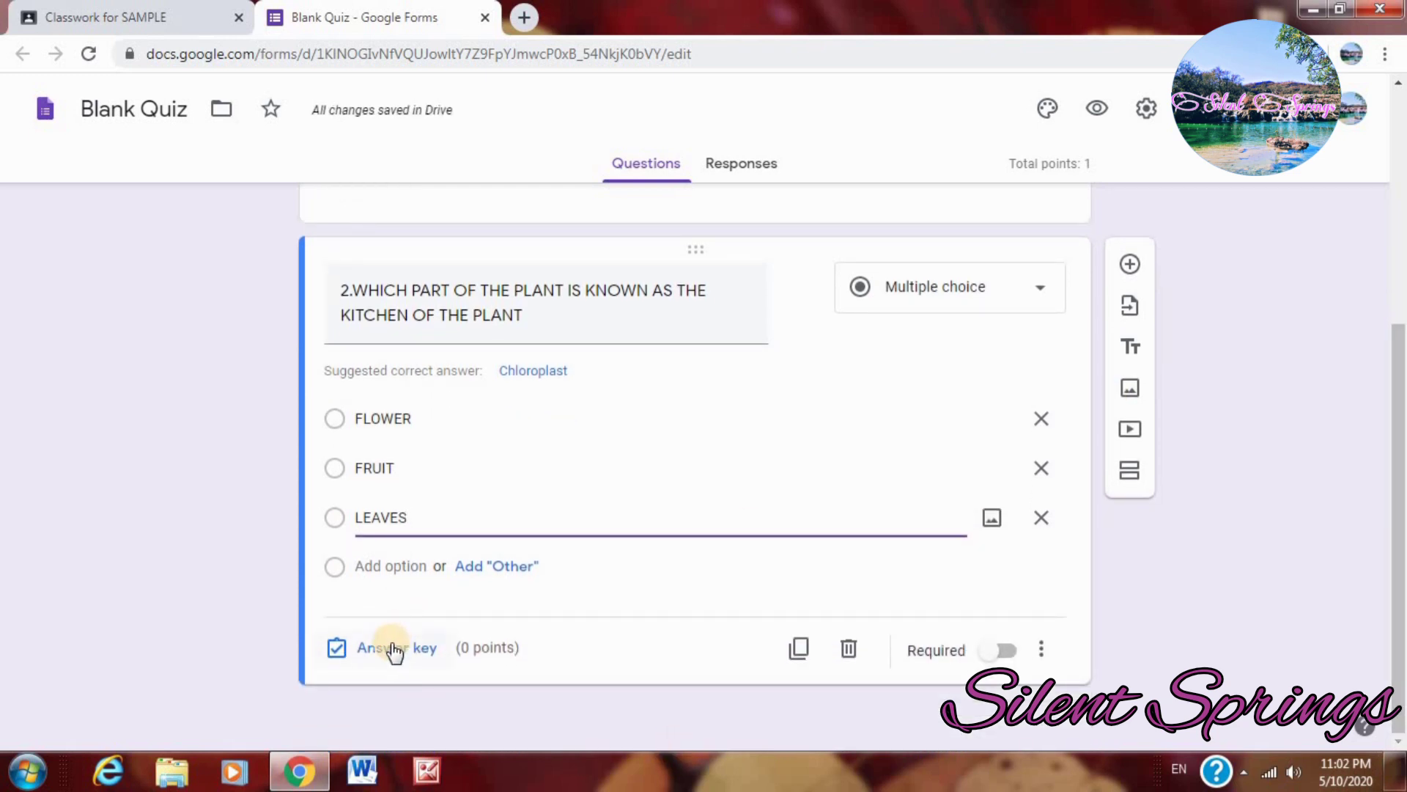
pyautogui.click(391, 648)
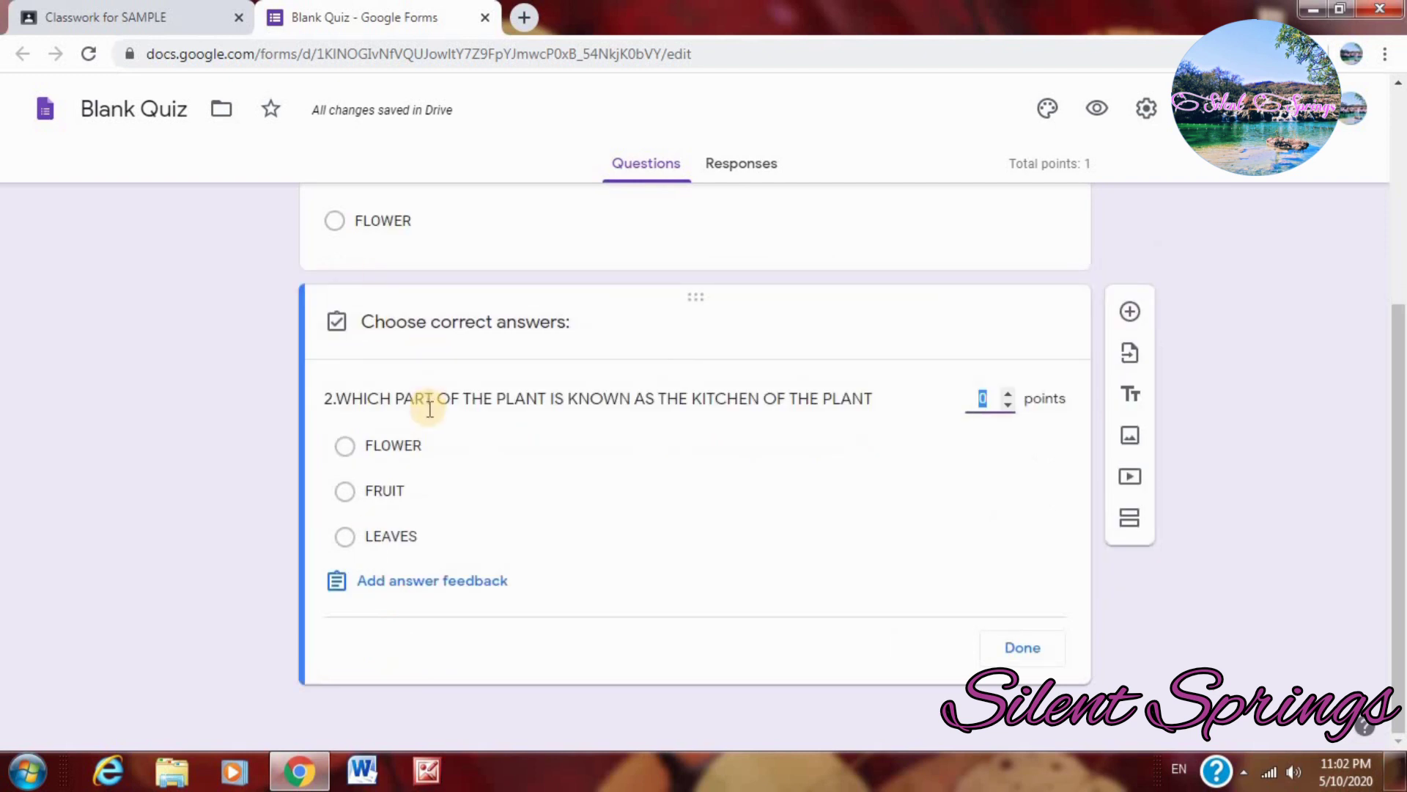
pyautogui.click(346, 536)
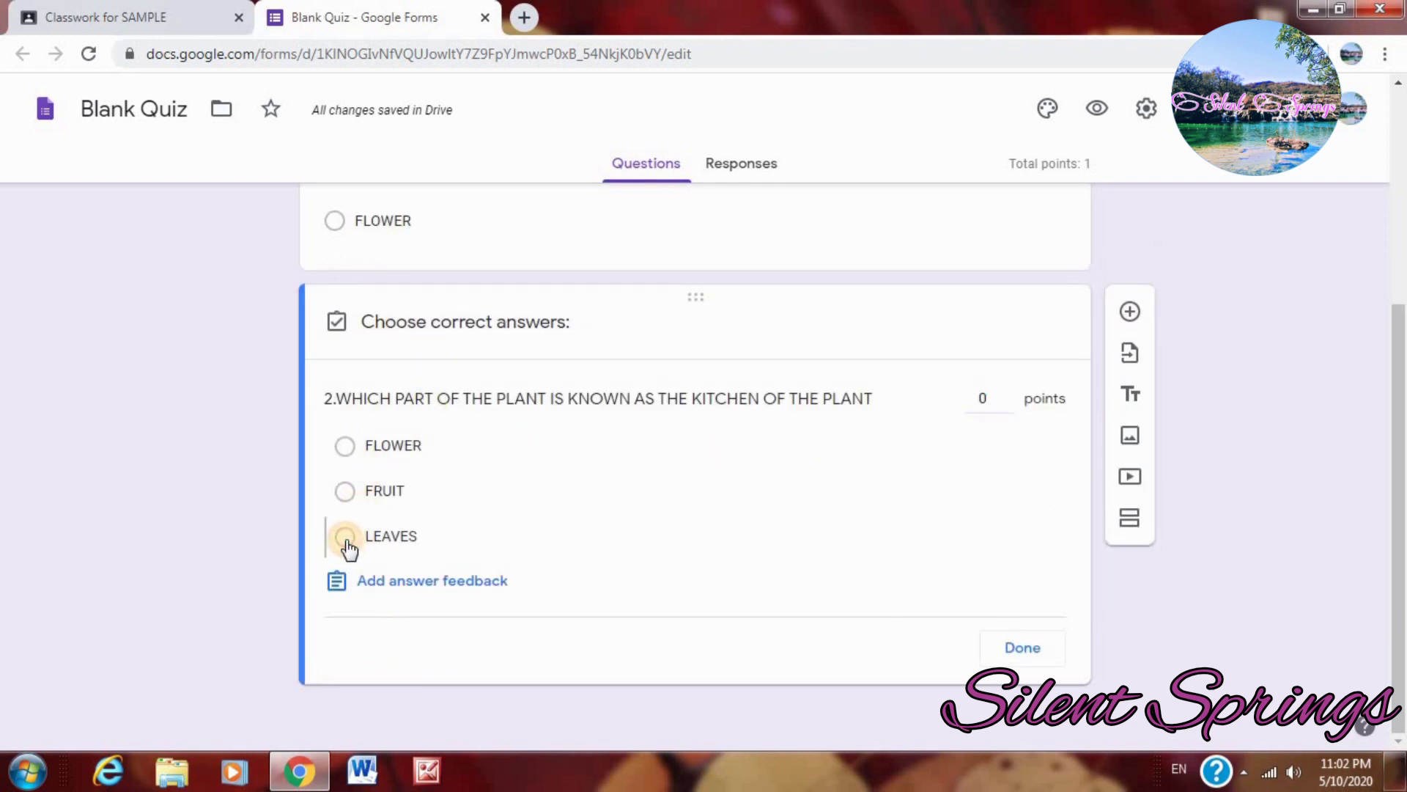
pyautogui.click(985, 396)
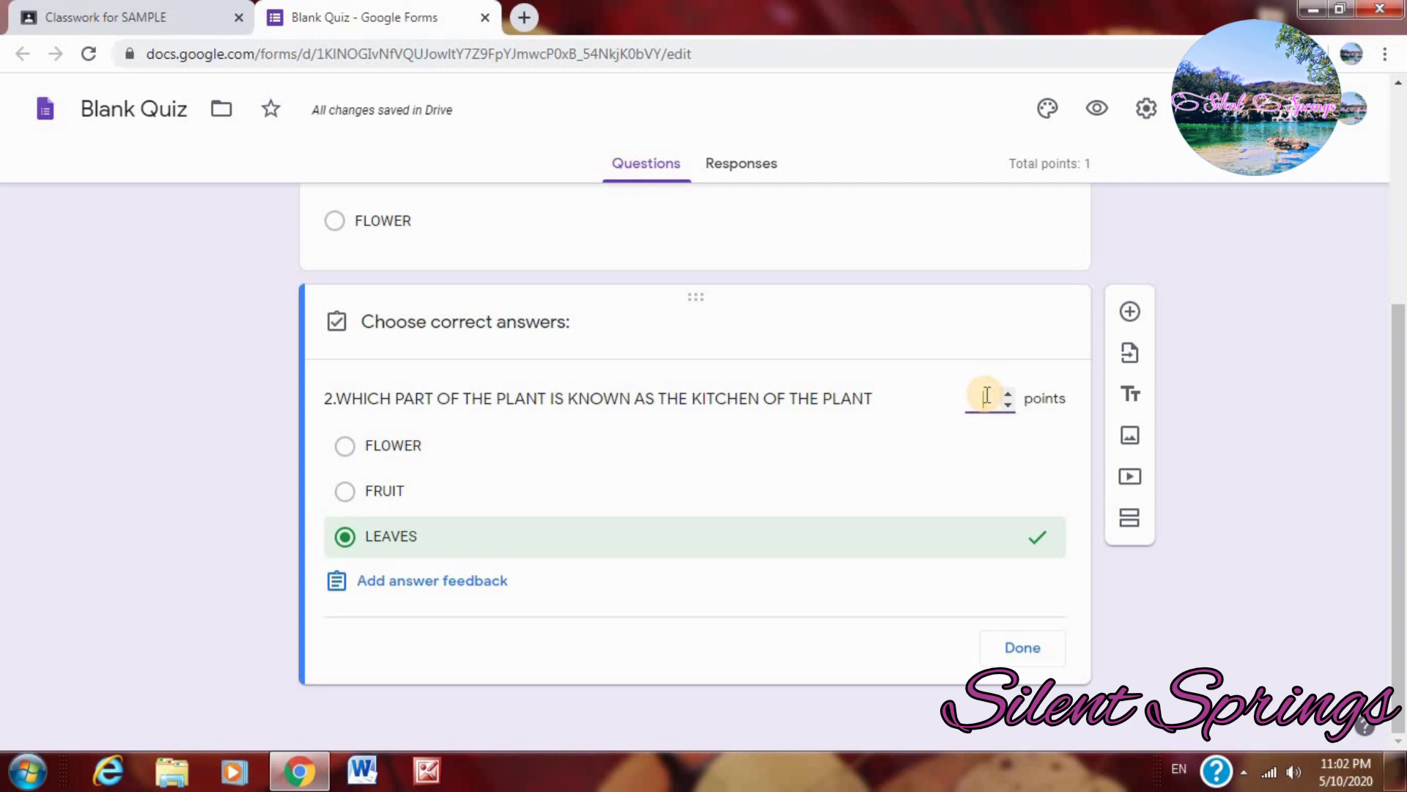
pyautogui.write('1')
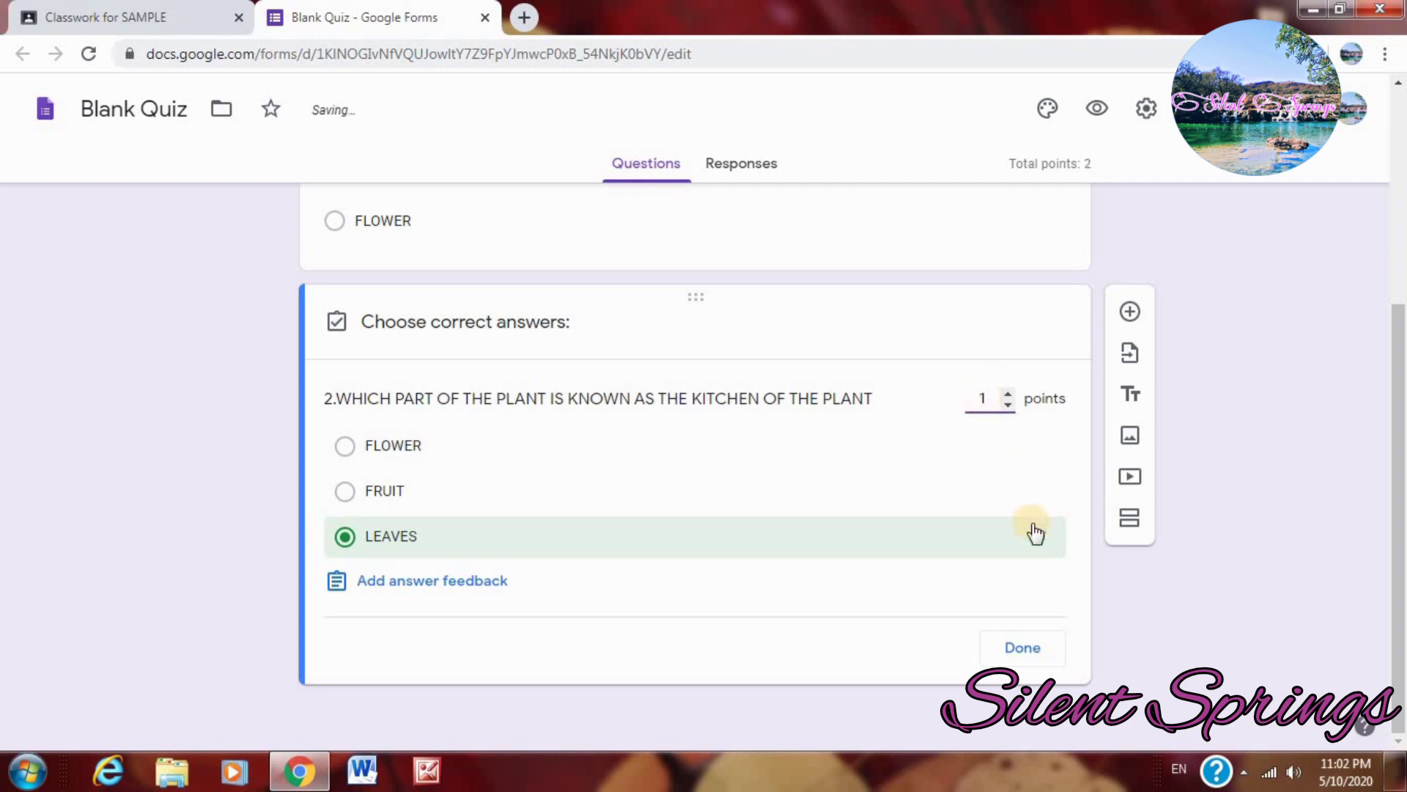
pyautogui.click(1024, 650)
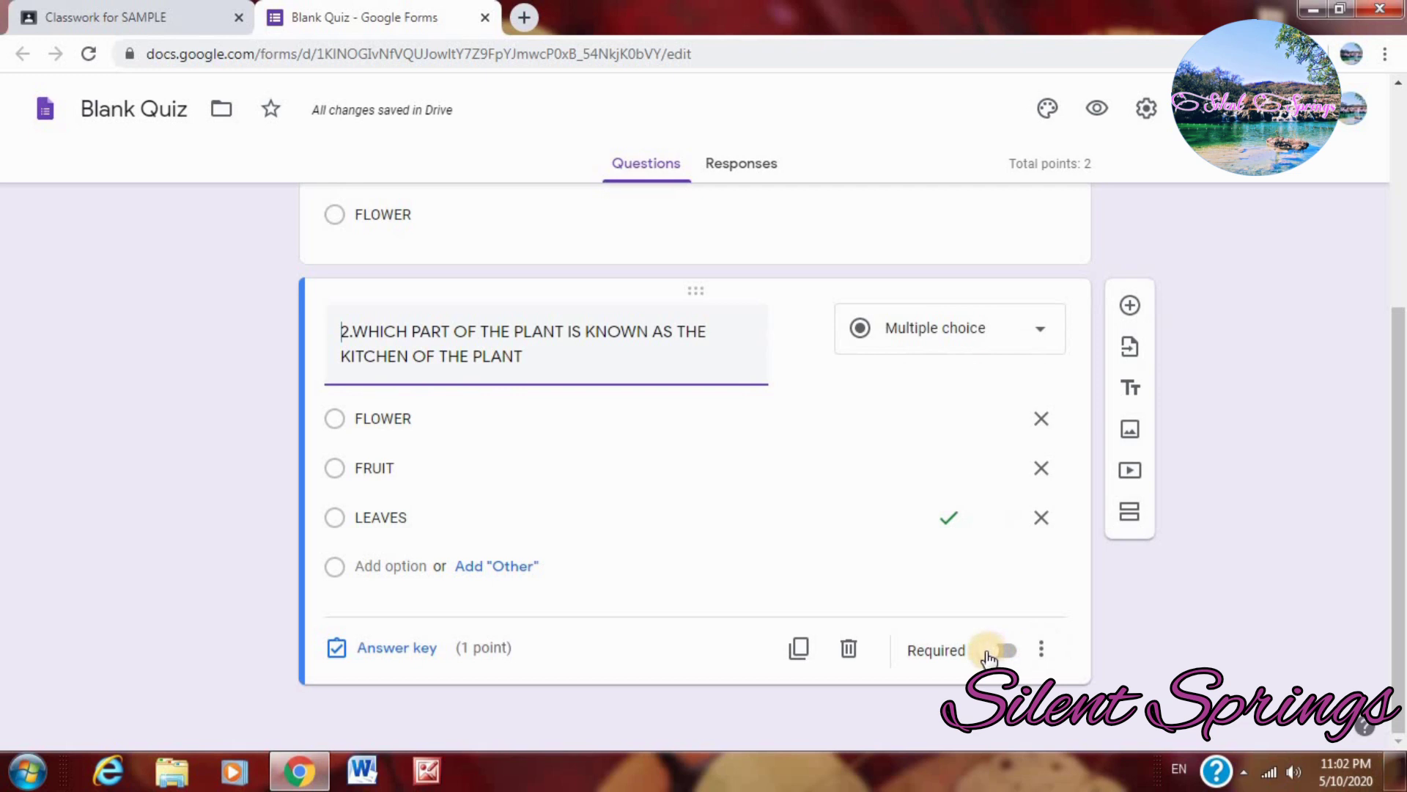
pyautogui.click(1003, 651)
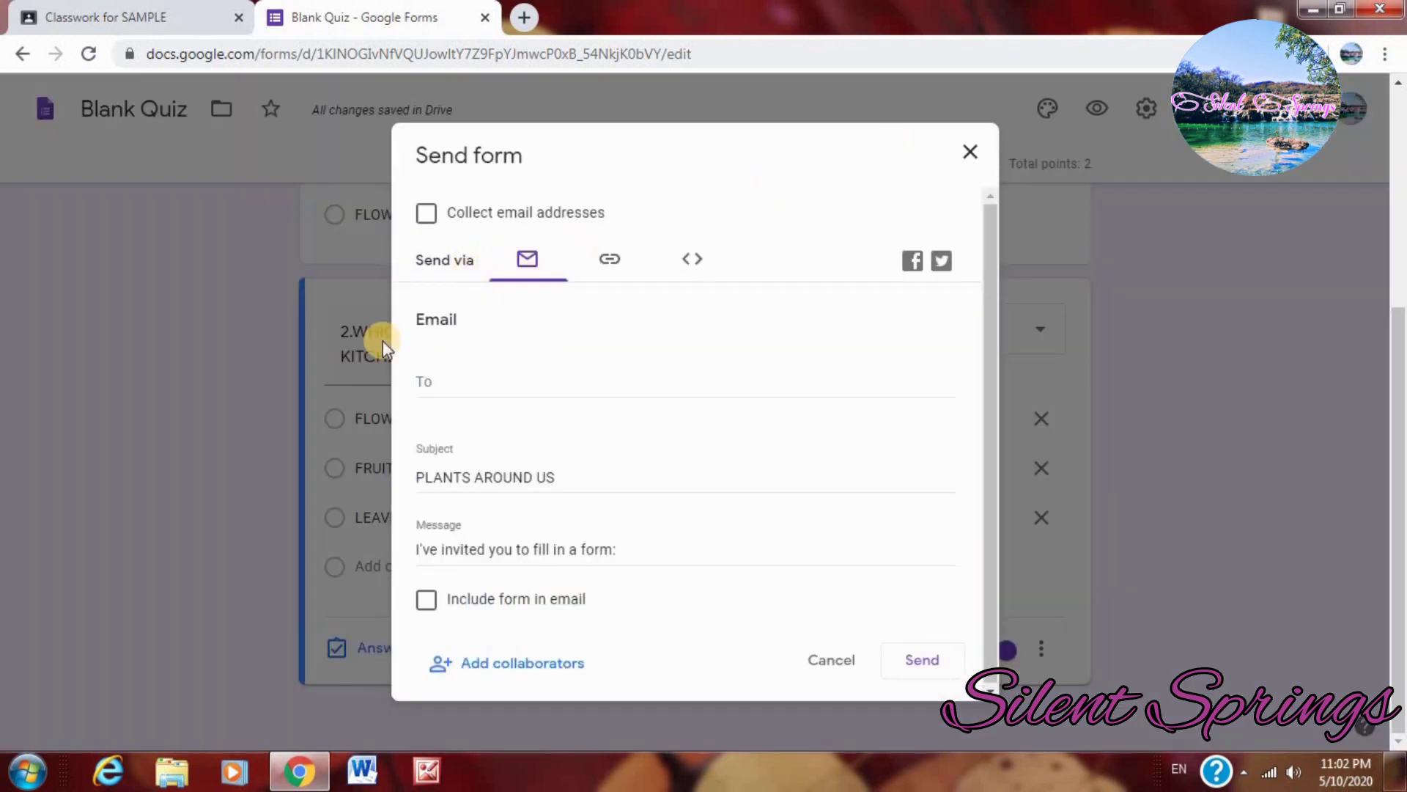
# Choose to send the form via link and shorten its URL
pyautogui.click(452, 381)
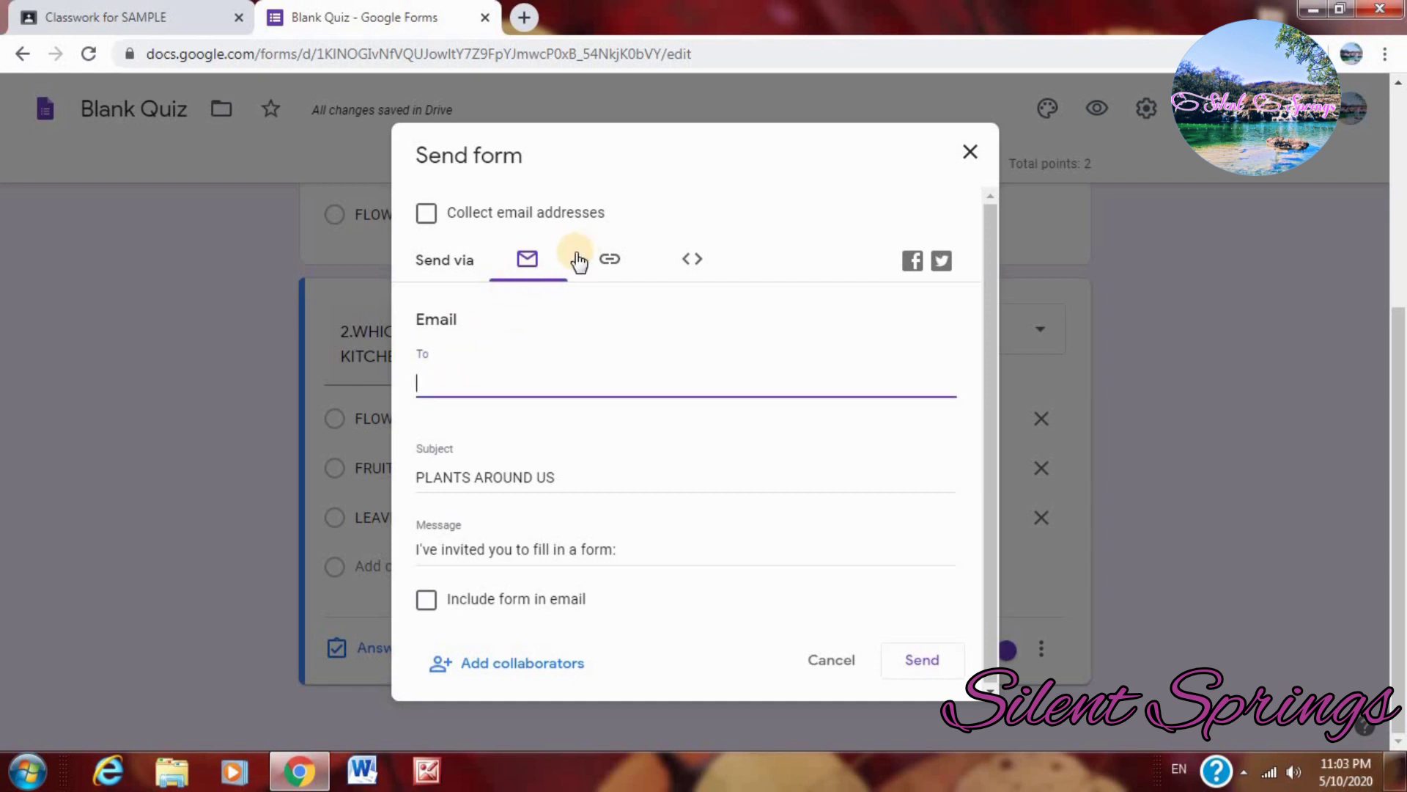
pyautogui.click(610, 262)
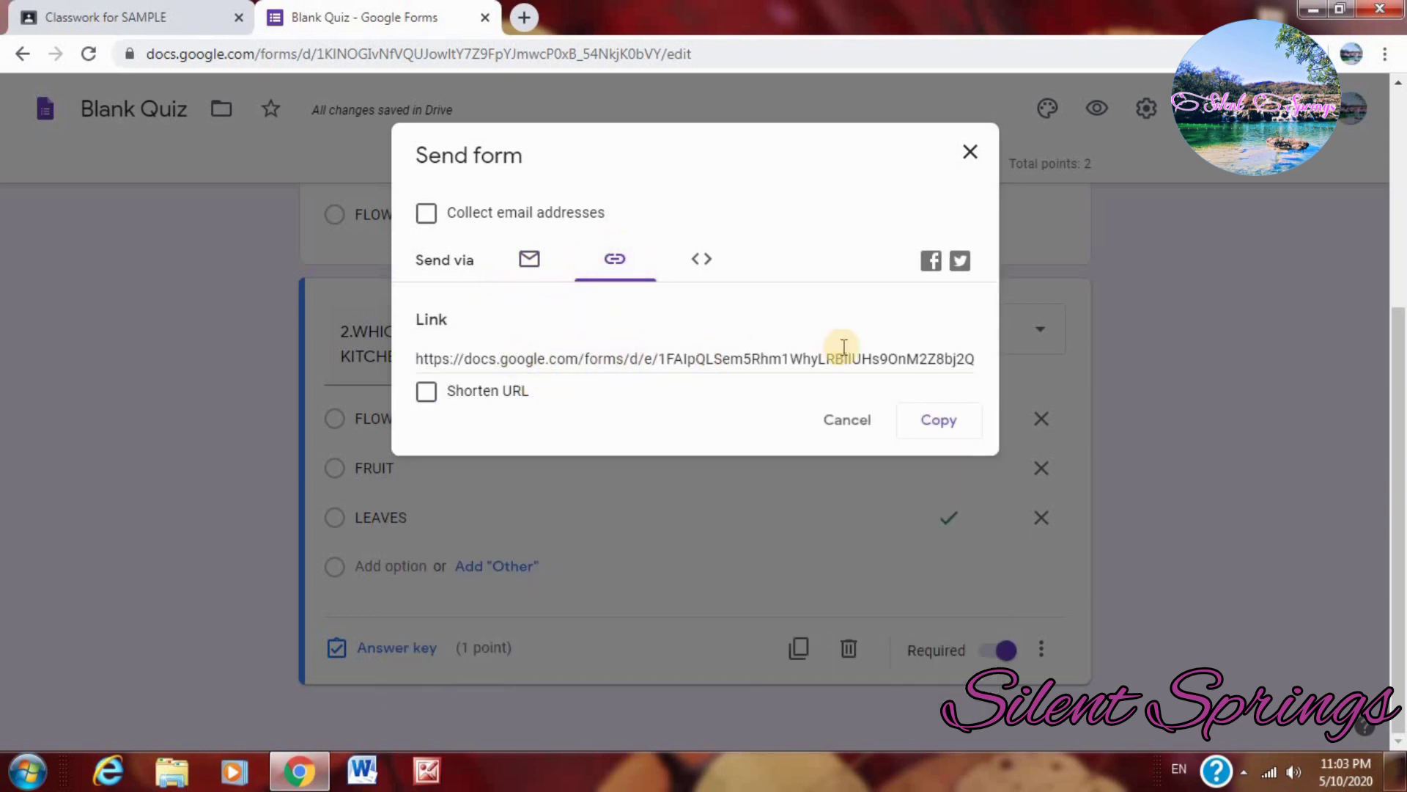
pyautogui.click(426, 393)
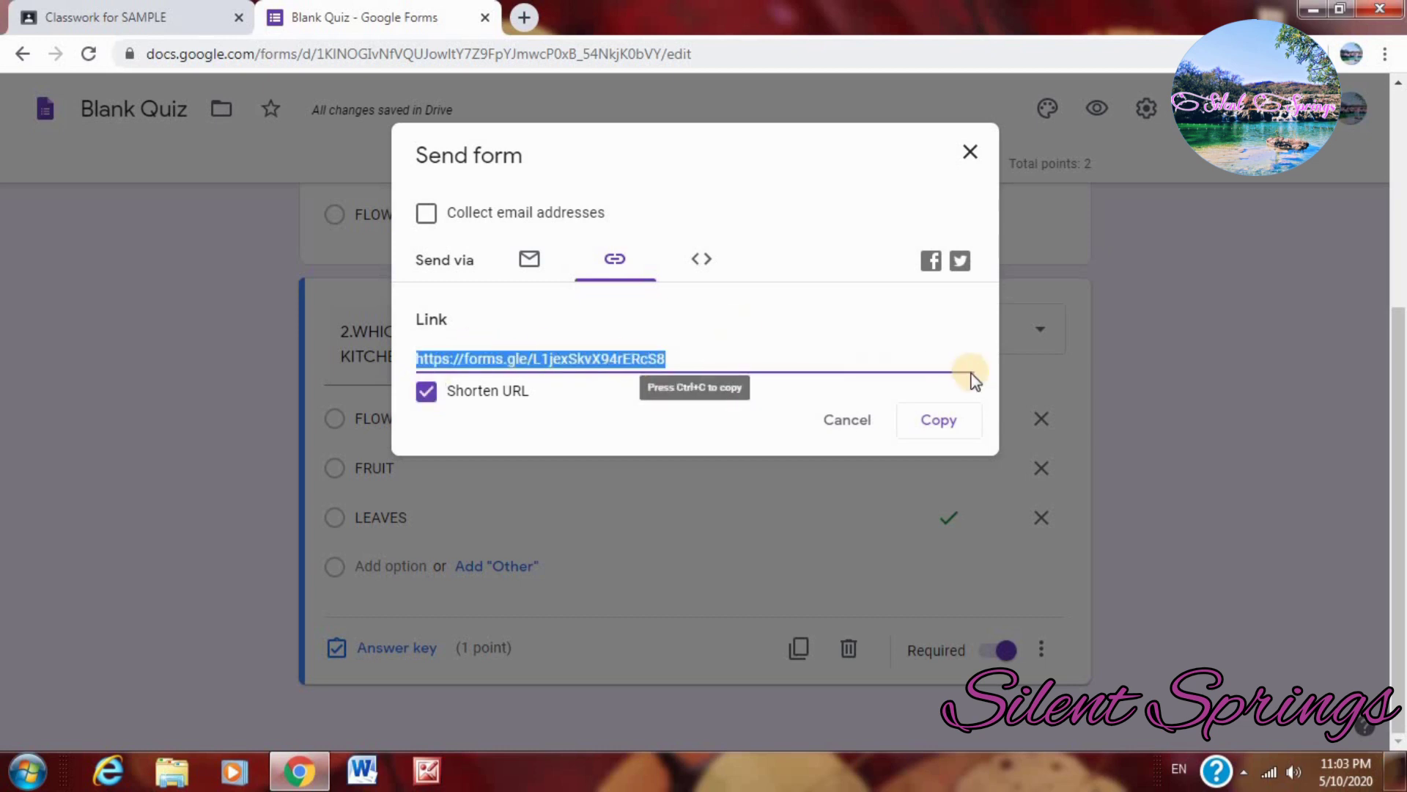
# Copy the shortened form link and close the quiz form to return to the PLANTS assignment
pyautogui.click(946, 423)
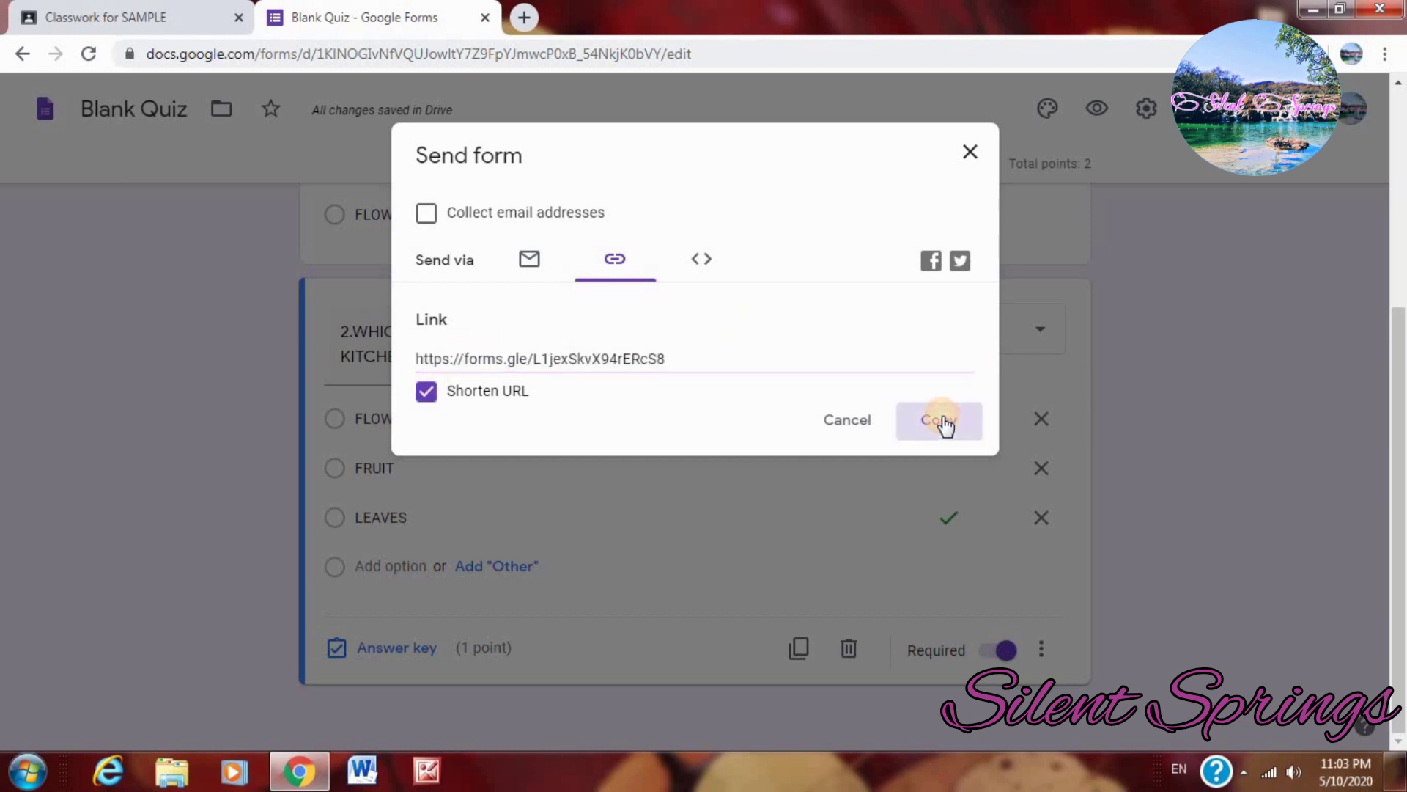
pyautogui.click(970, 151)
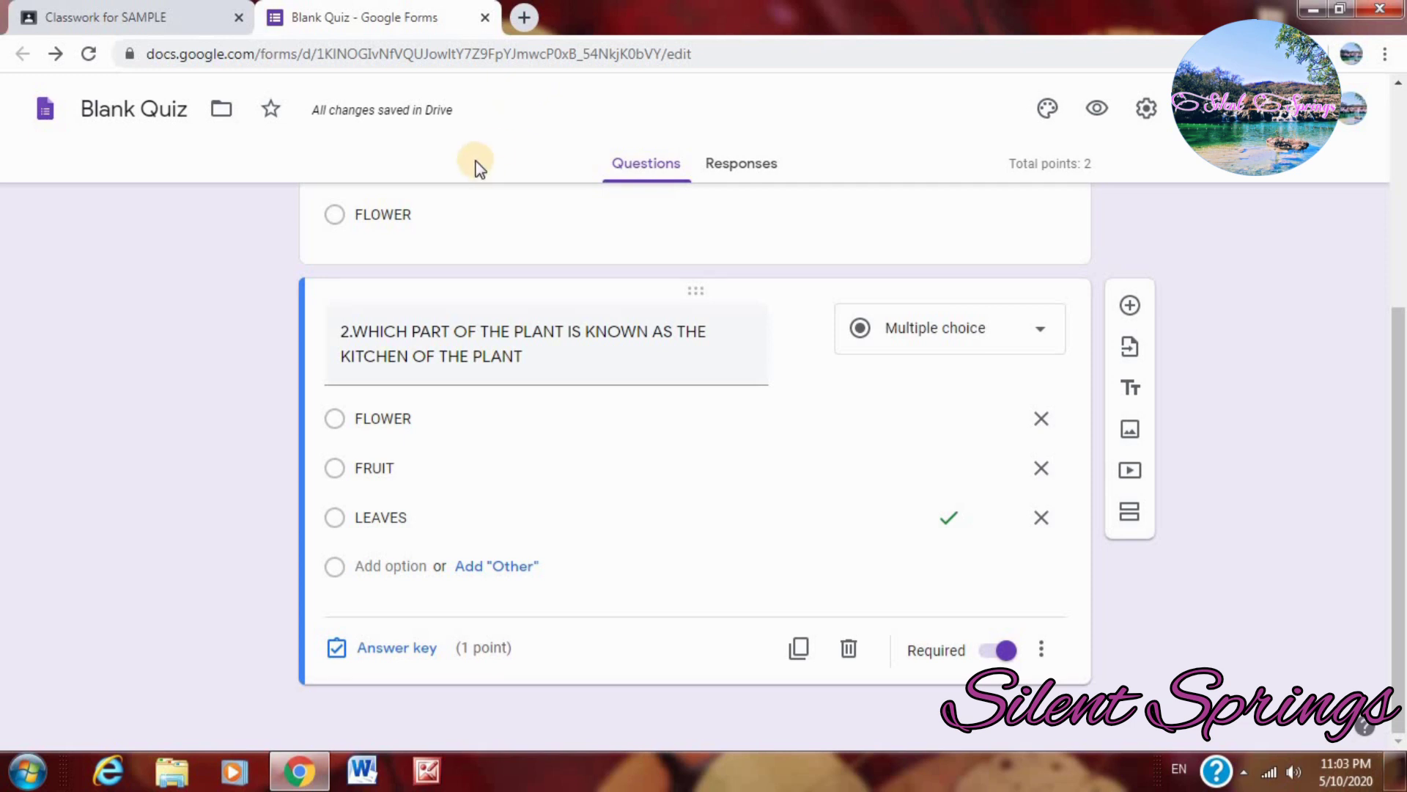
pyautogui.click(486, 19)
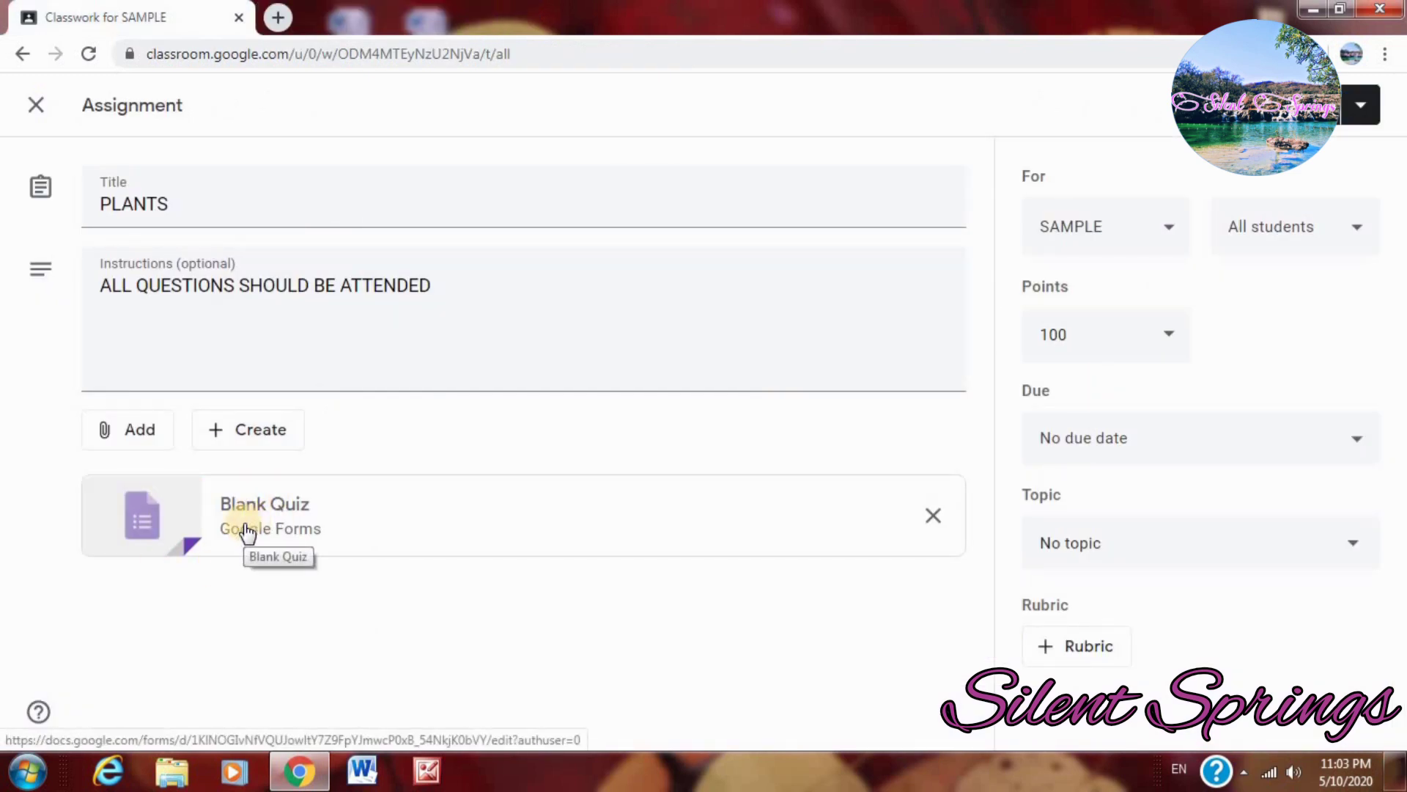
# Open the attached Blank Quiz form to check its questions and close it again
pyautogui.click(270, 513)
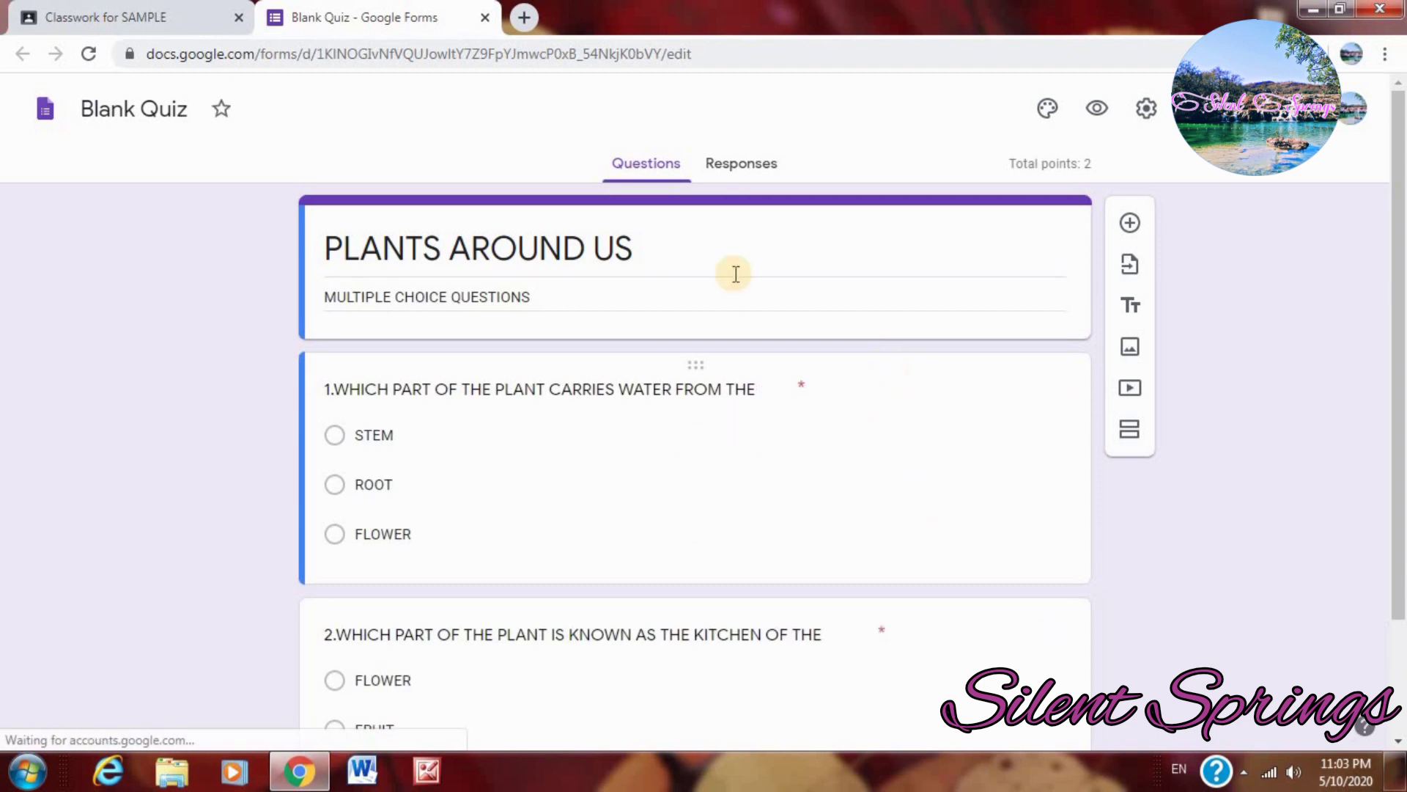
pyautogui.click(486, 18)
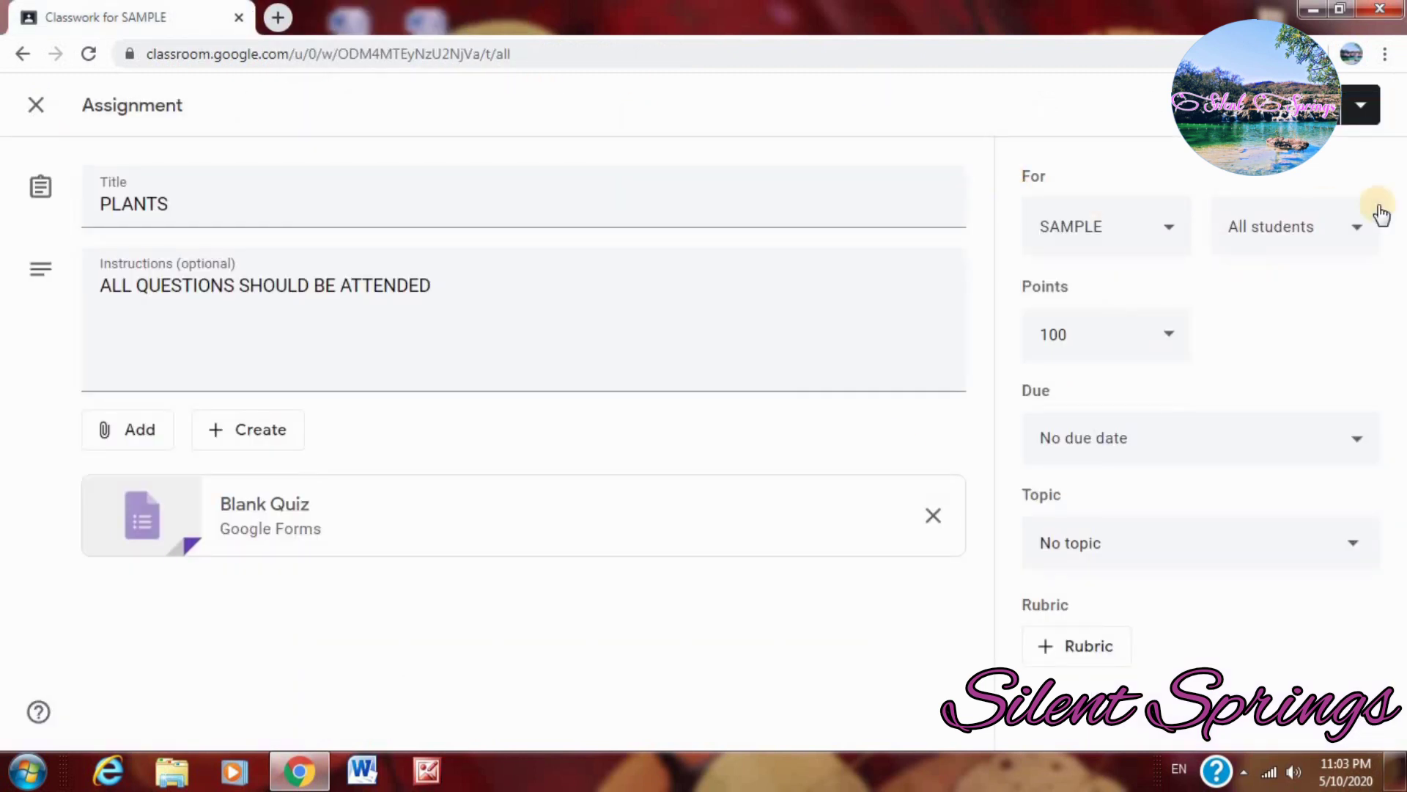
# Examine the class and student choices for the PLANTS assignment, keeping only SAMPLE and all students selected
pyautogui.click(1171, 233)
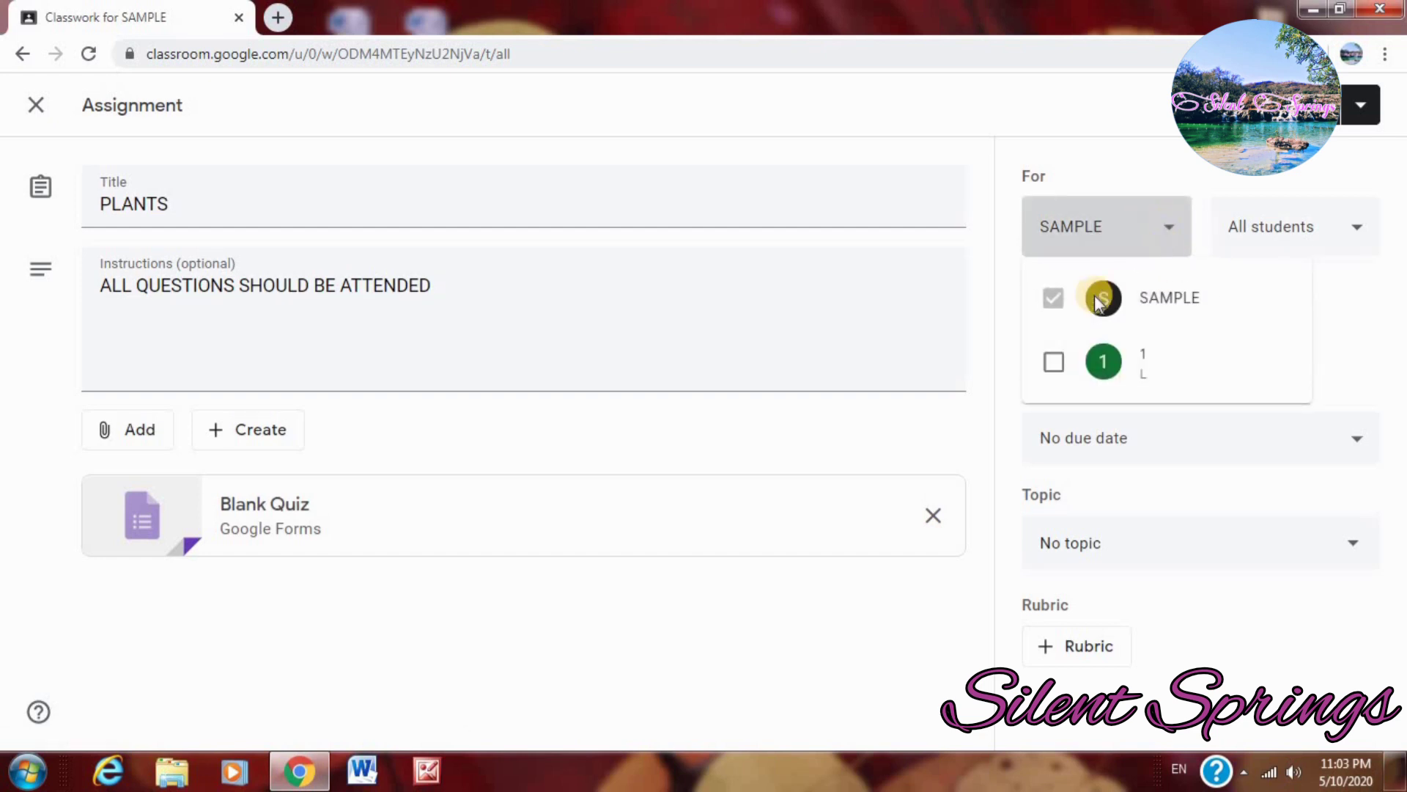
pyautogui.click(1053, 361)
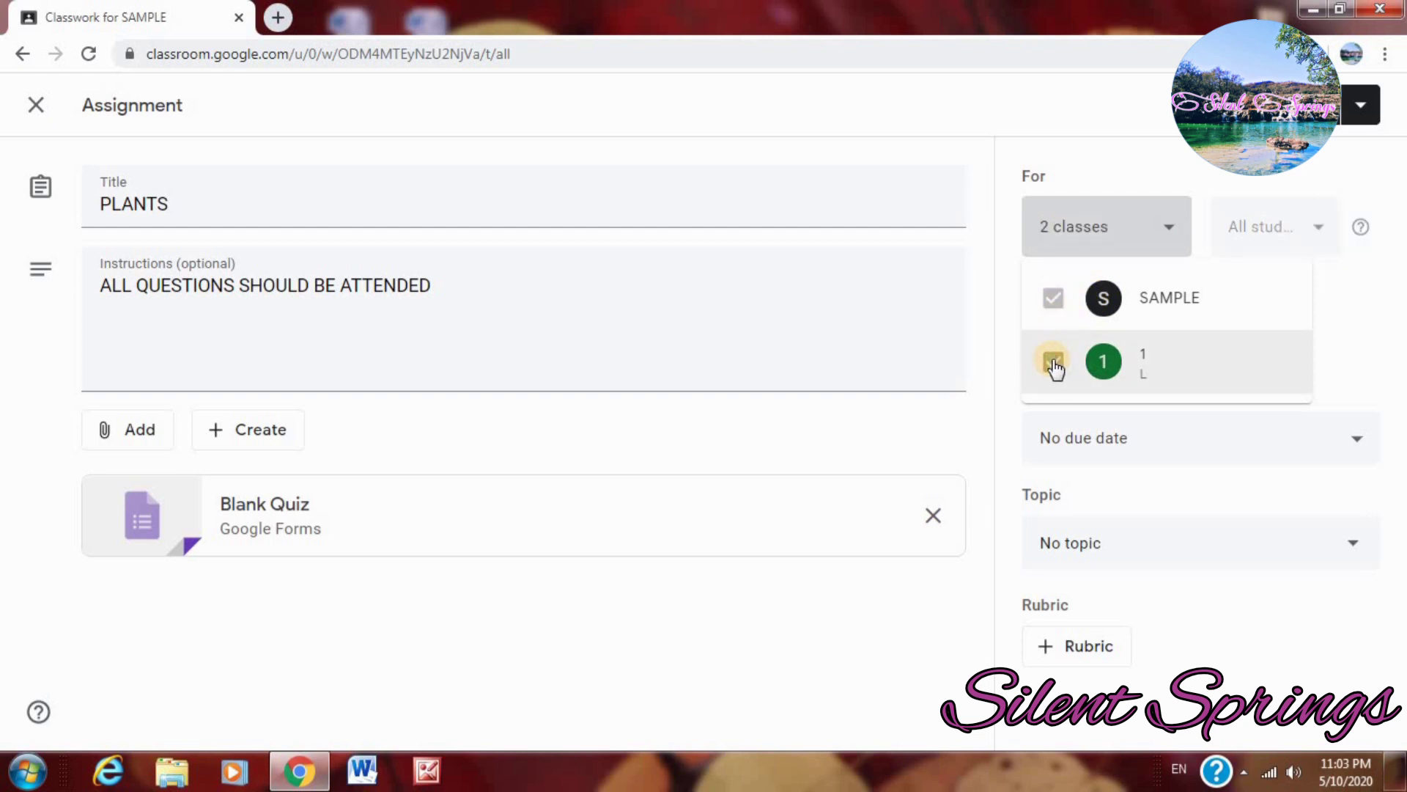
pyautogui.click(1053, 361)
pyautogui.click(1357, 224)
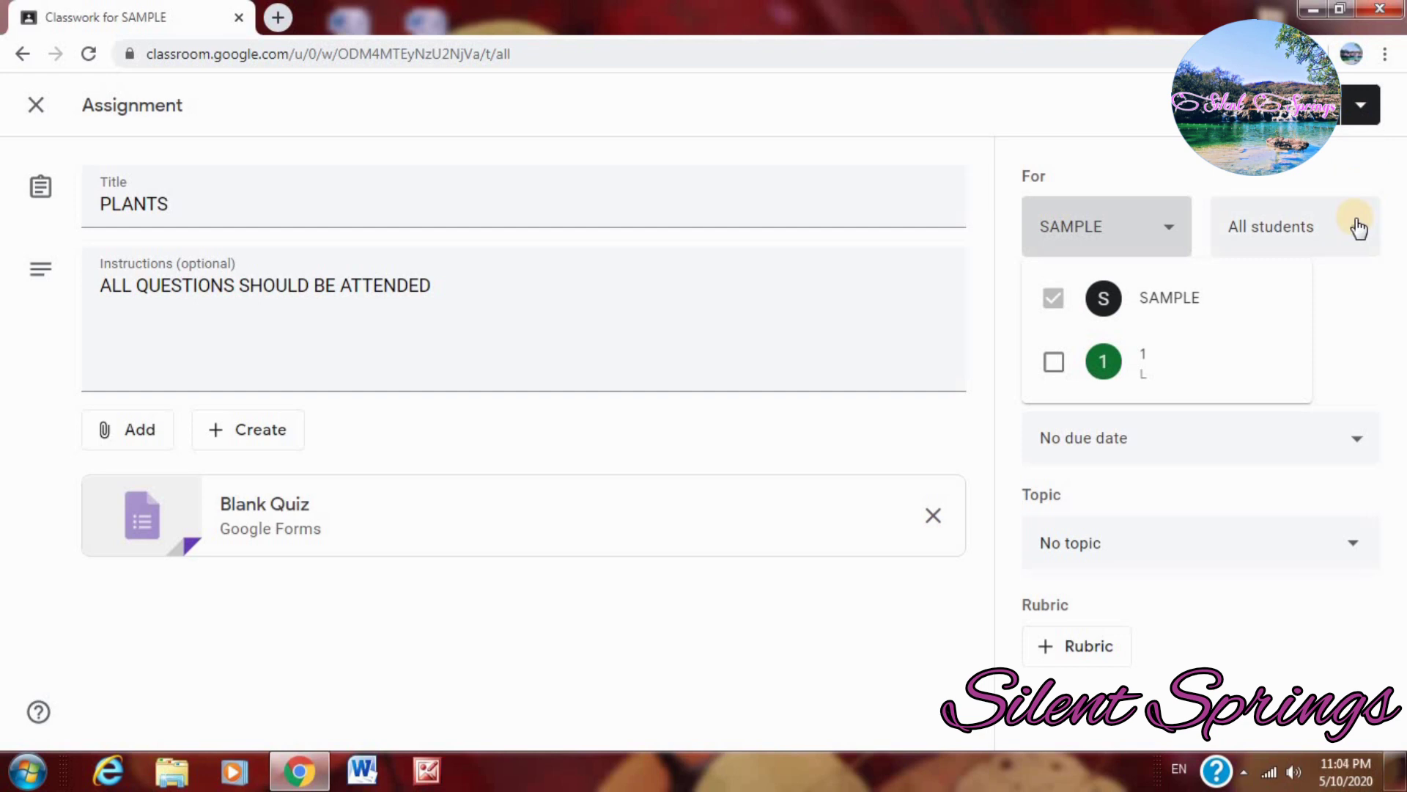
pyautogui.click(1357, 239)
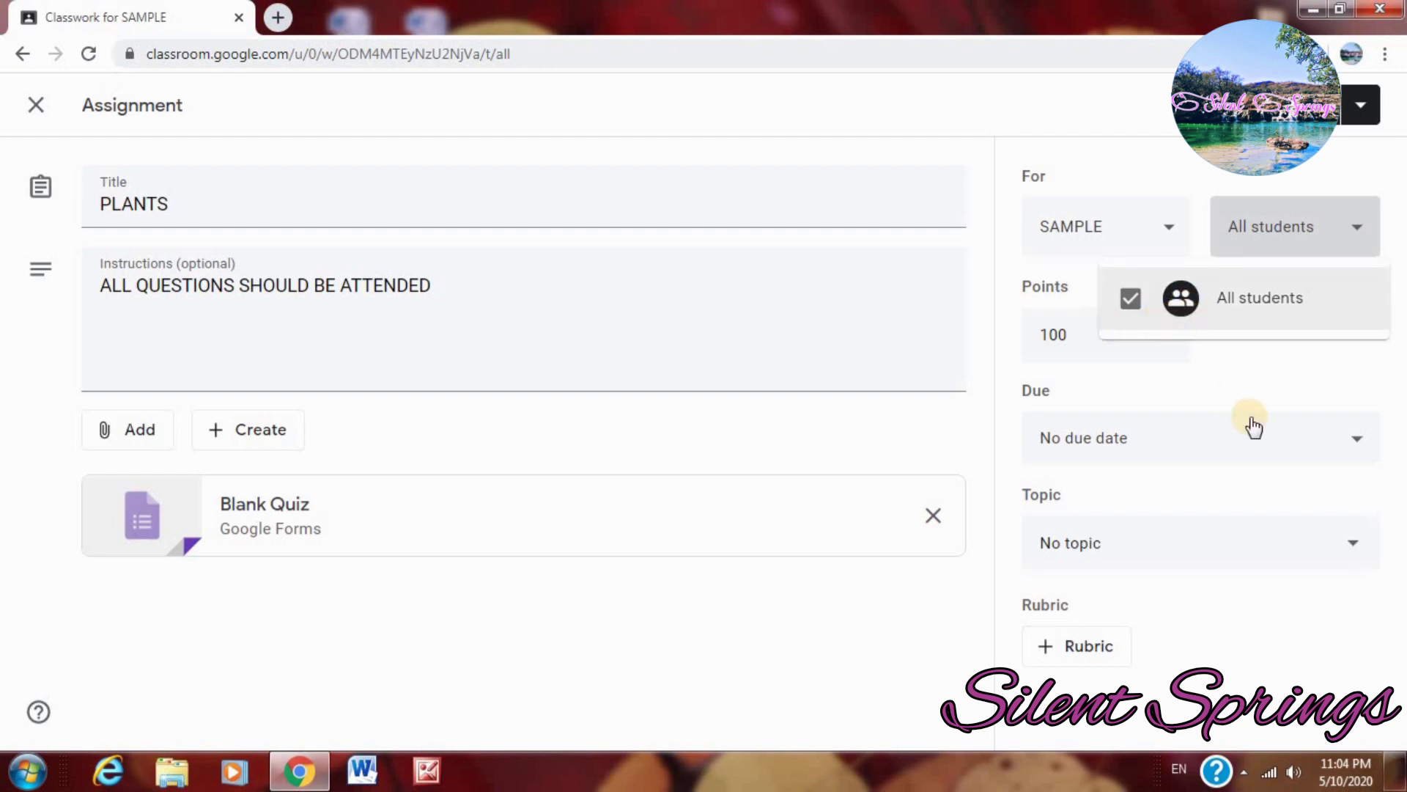
pyautogui.click(1357, 232)
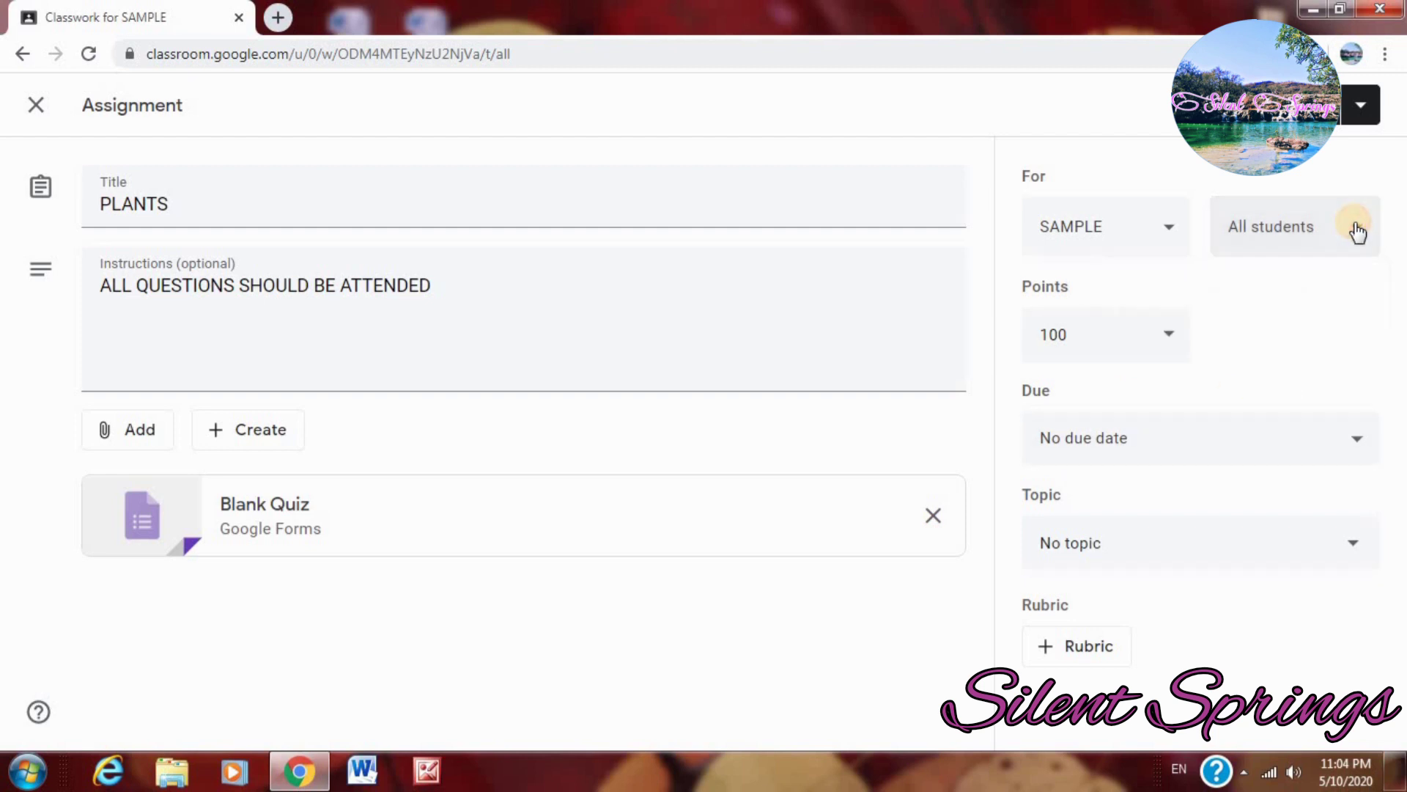
# Set the PLANTS assignment's points to 2
pyautogui.click(1072, 338)
pyautogui.press('BackSpace')
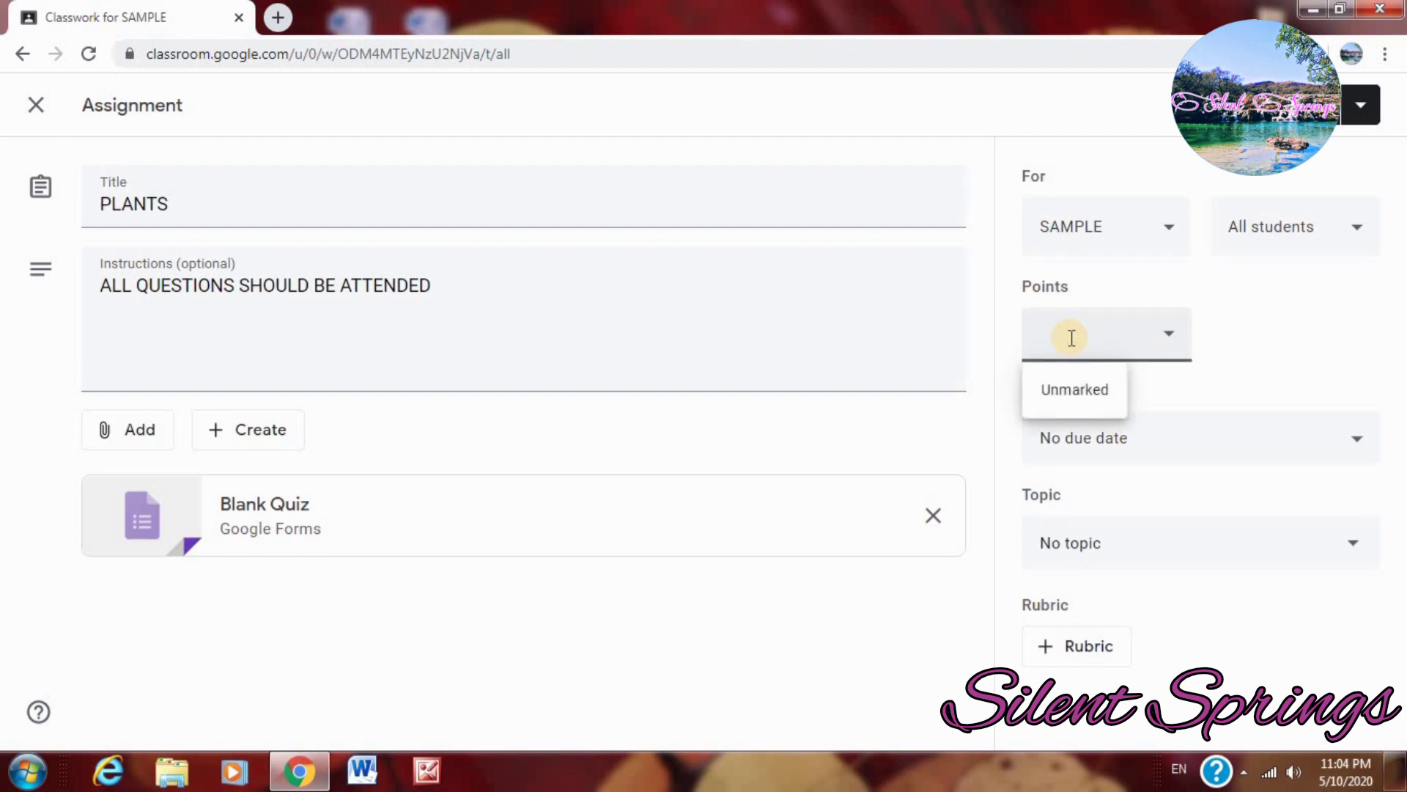
pyautogui.write('2')
pyautogui.click(1282, 336)
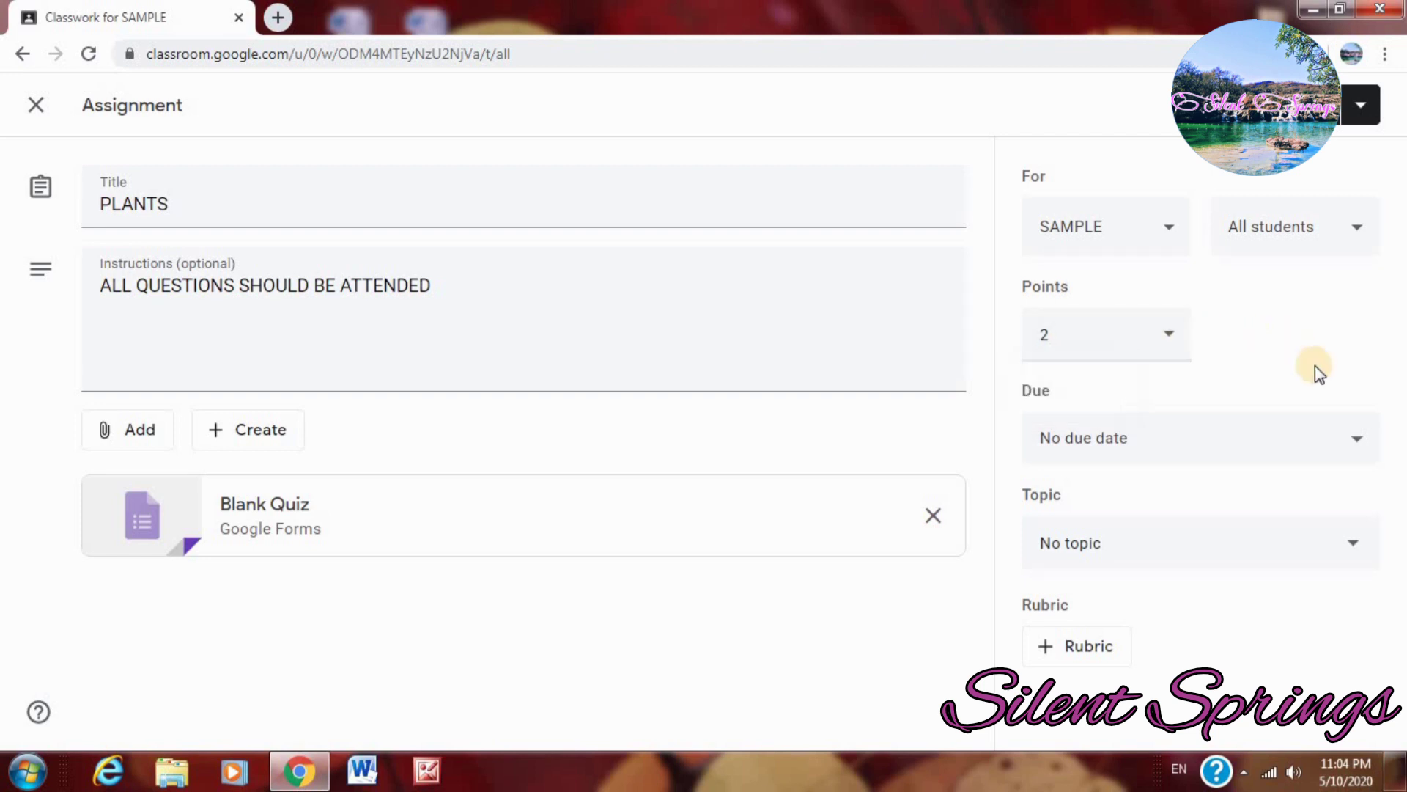
# Set the PLANTS assignment's due date to 18 May 2020 and its due time to 8.00
pyautogui.click(1353, 442)
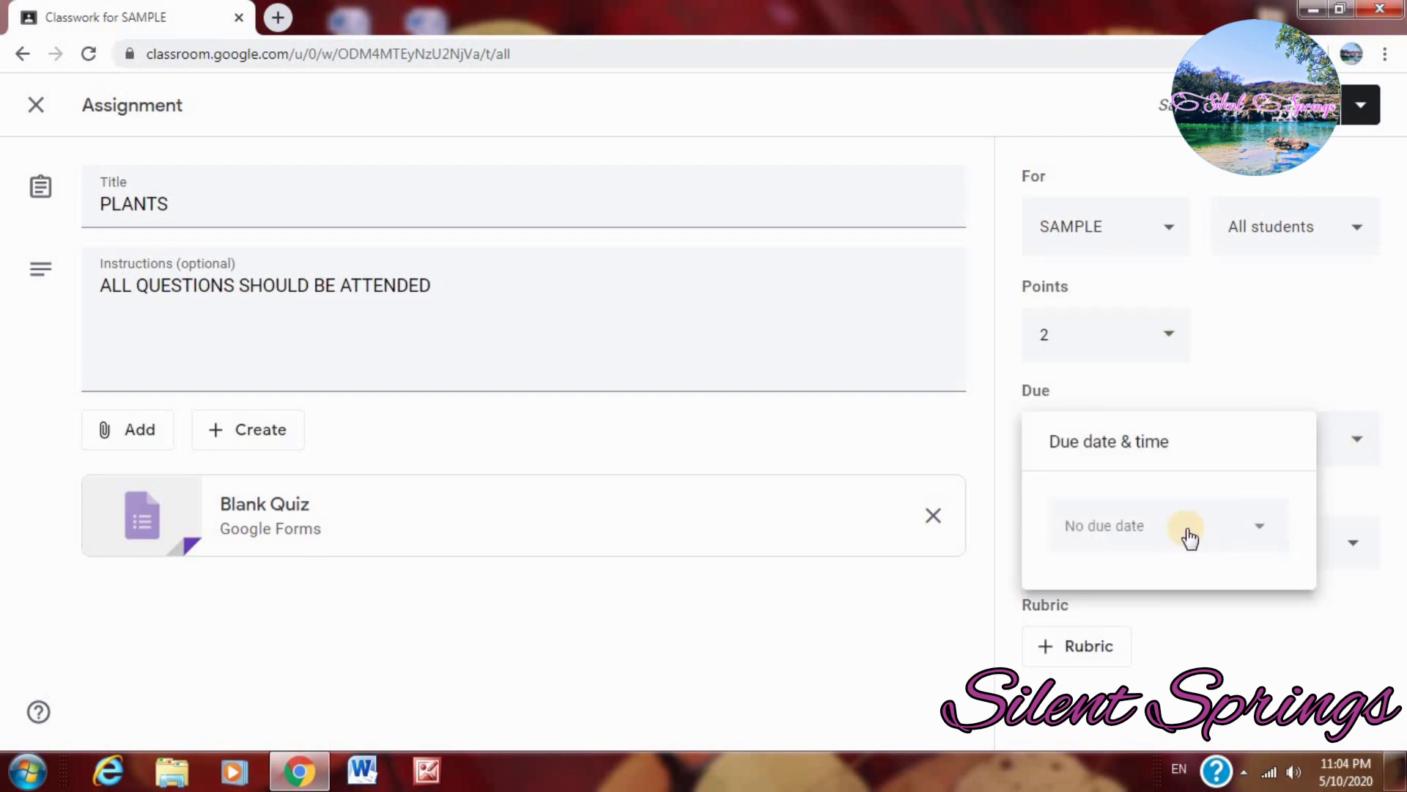
pyautogui.click(1252, 533)
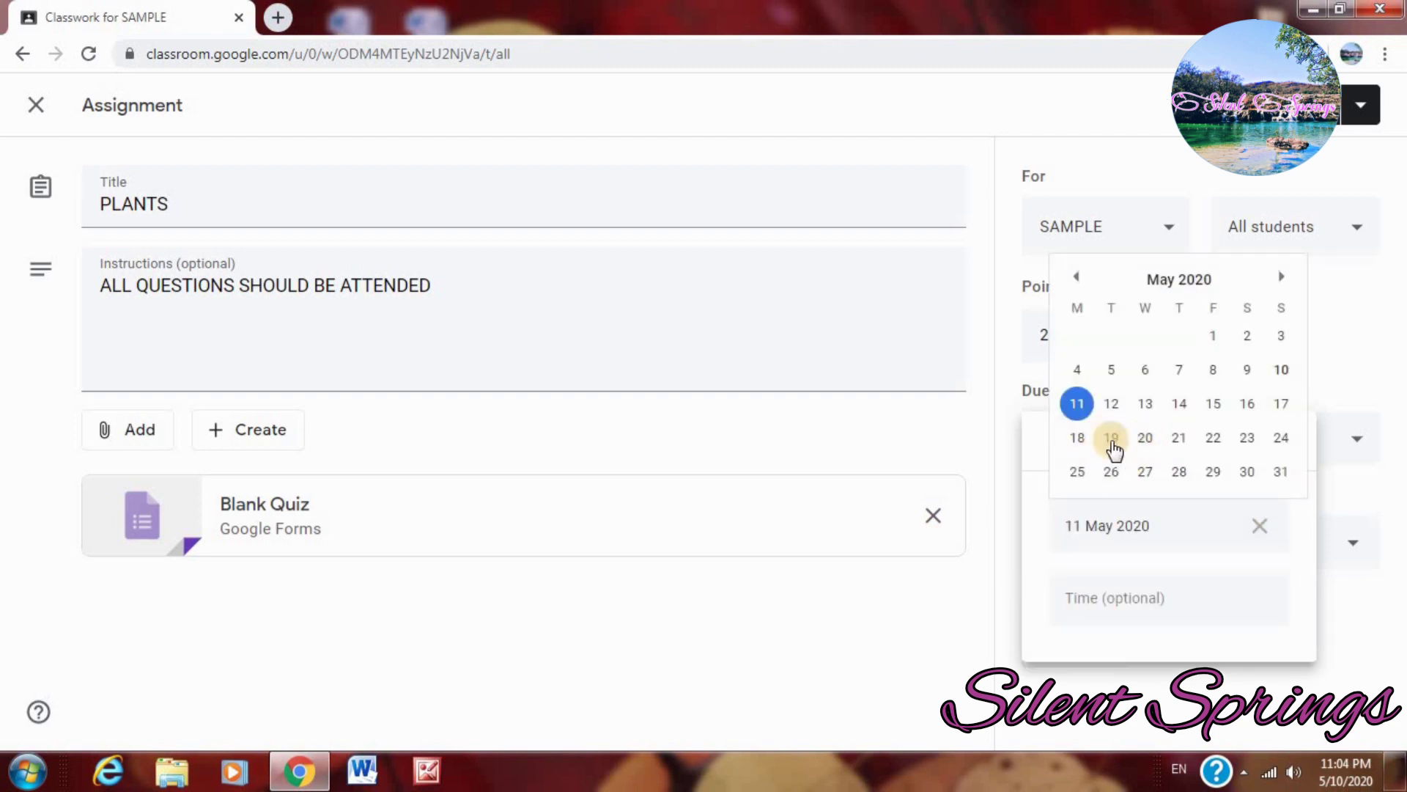
pyautogui.click(1077, 440)
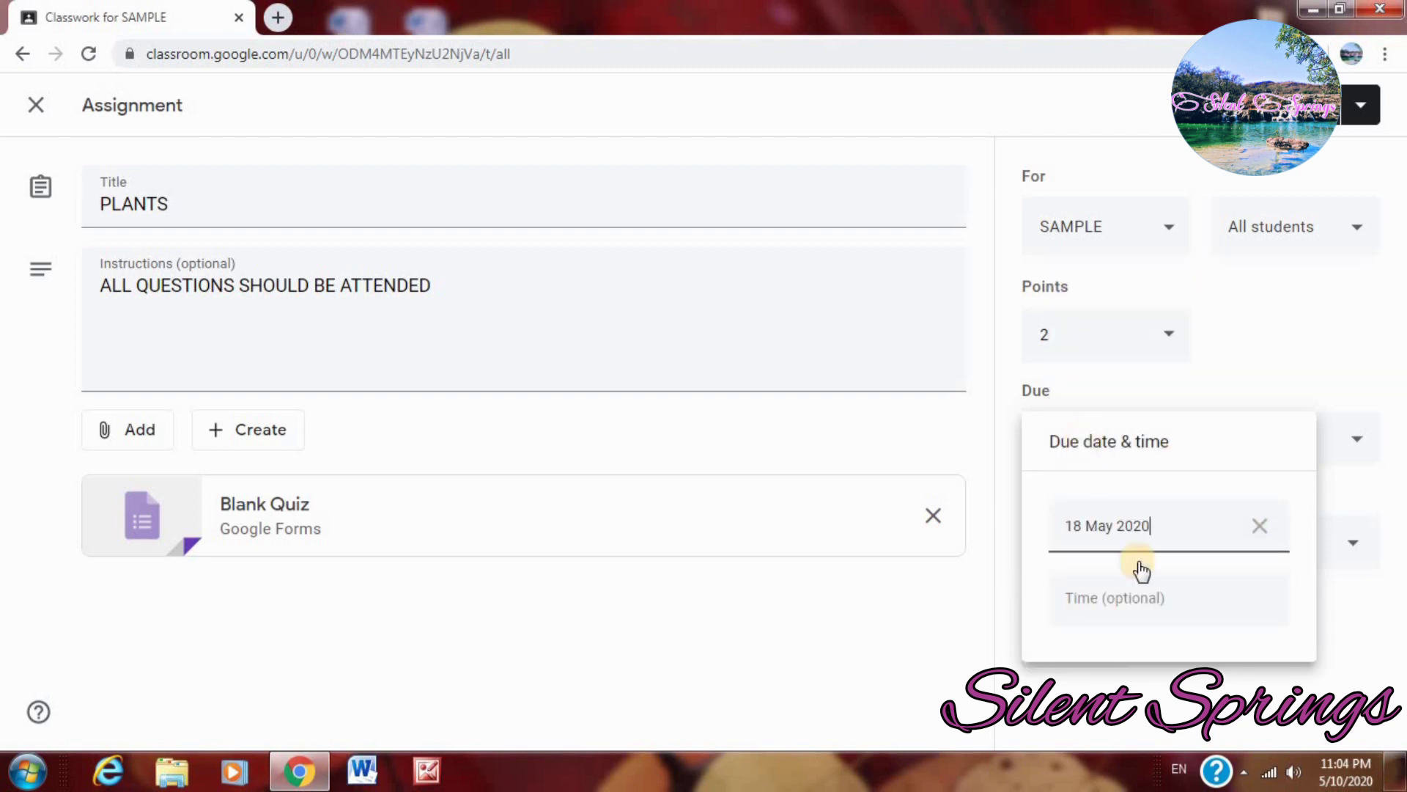
pyautogui.click(1106, 598)
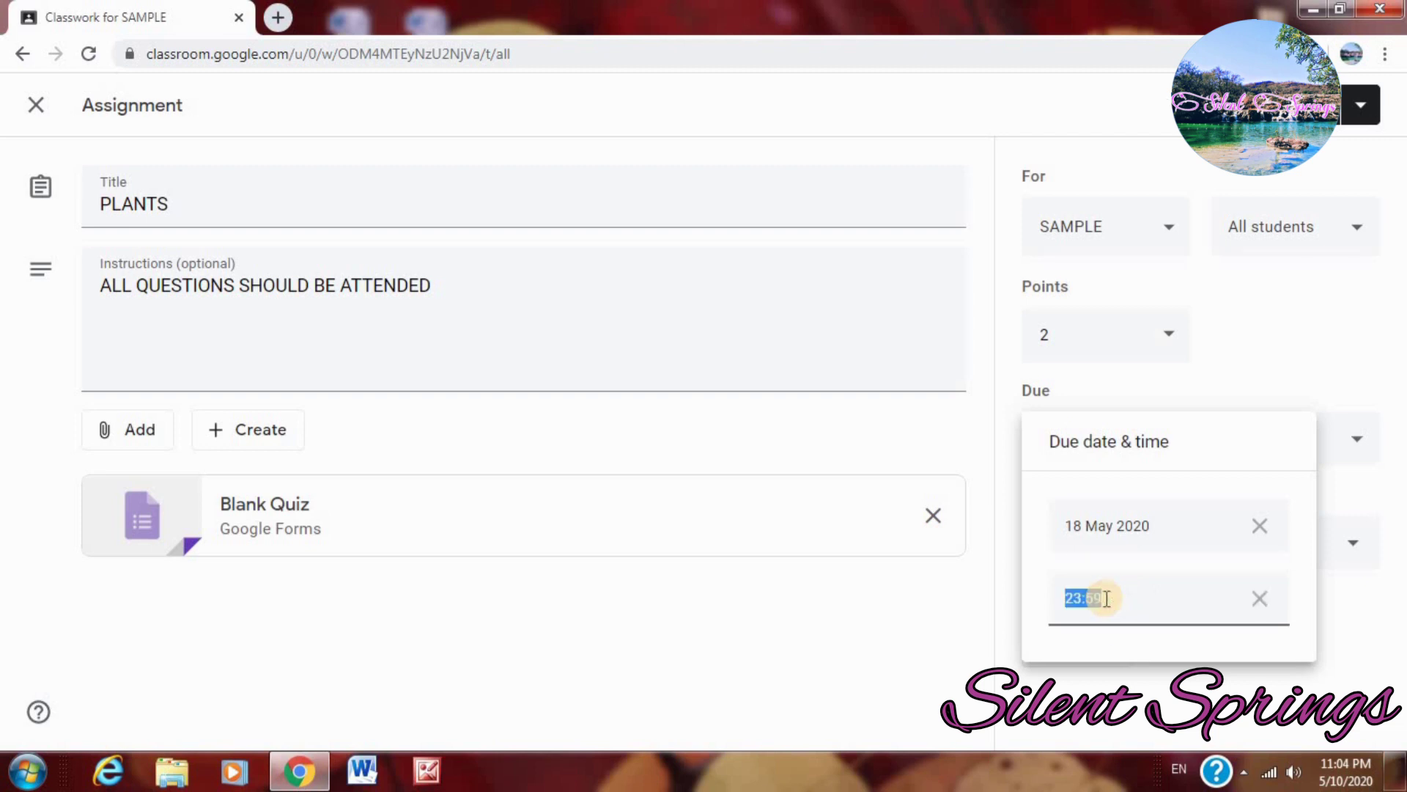
pyautogui.write('8.00')
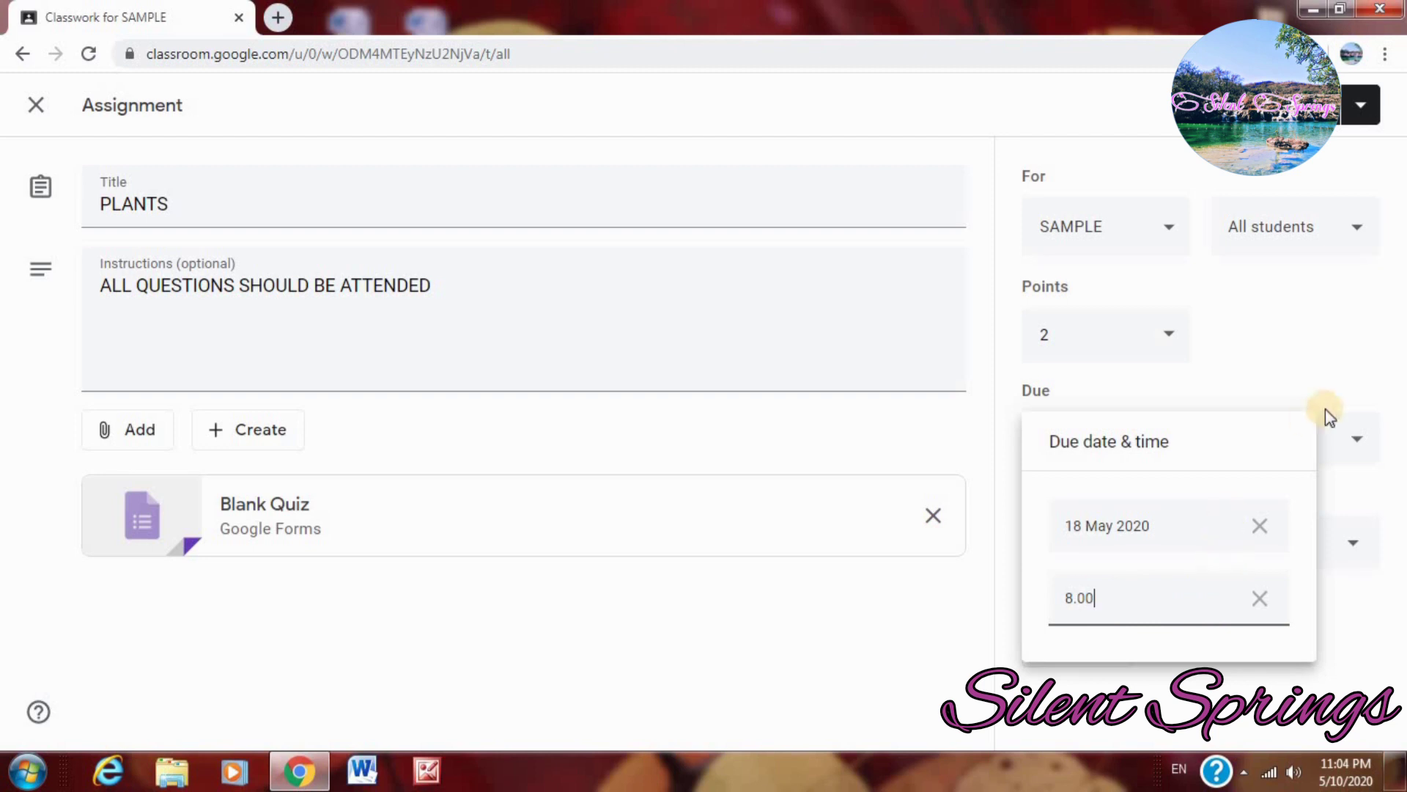
pyautogui.click(1336, 359)
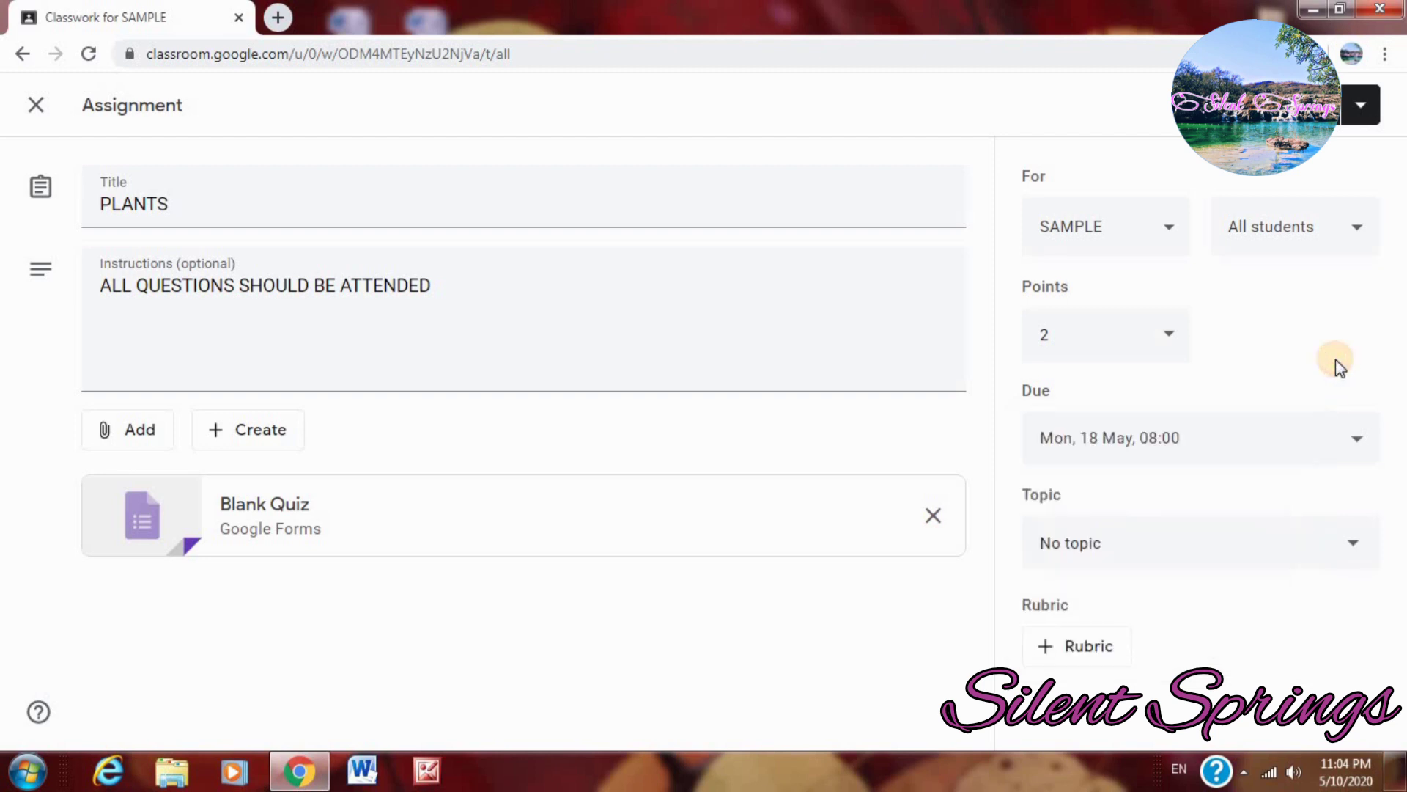
# Create the topic PLANT LIFE for the PLANTS assignment and assign it to the class
pyautogui.click(1139, 559)
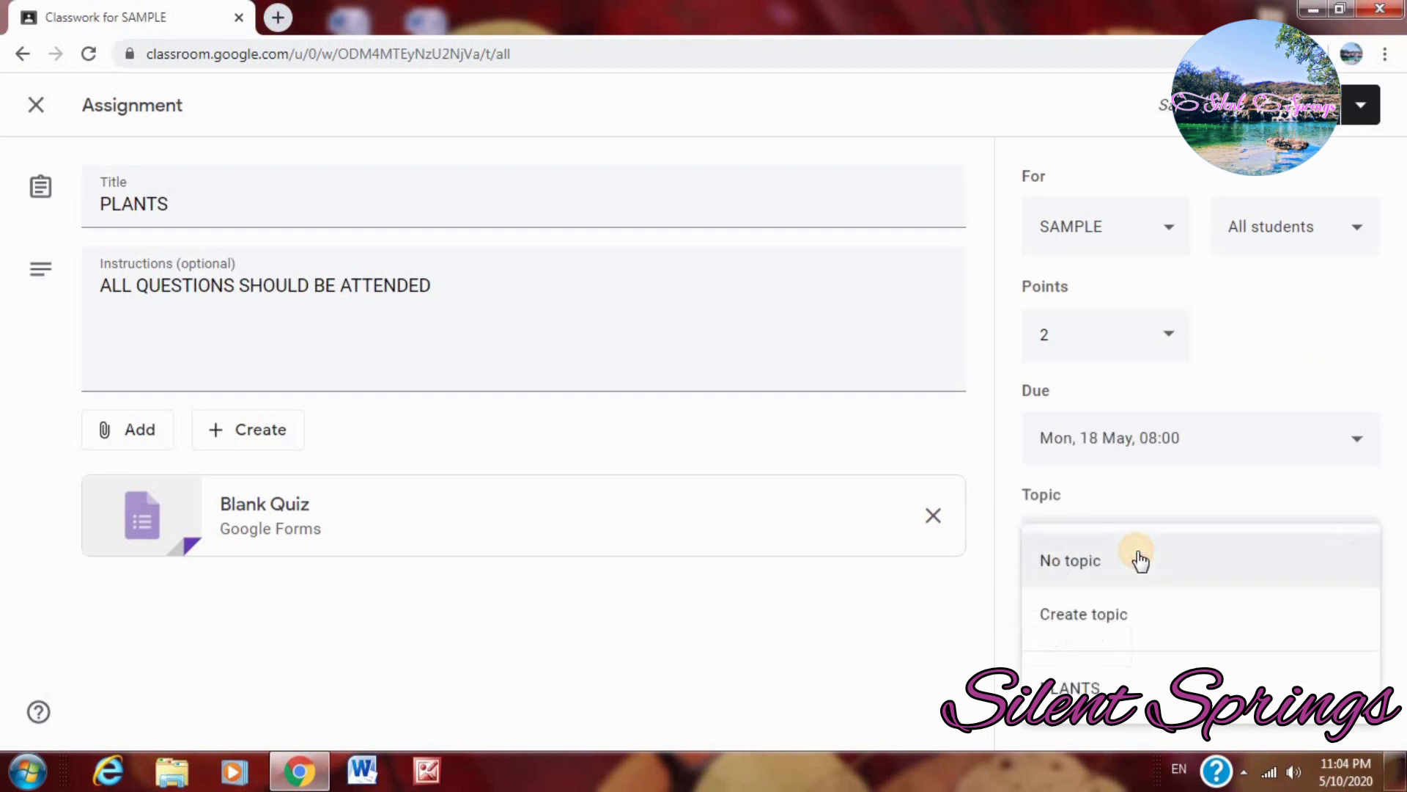
pyautogui.click(1103, 619)
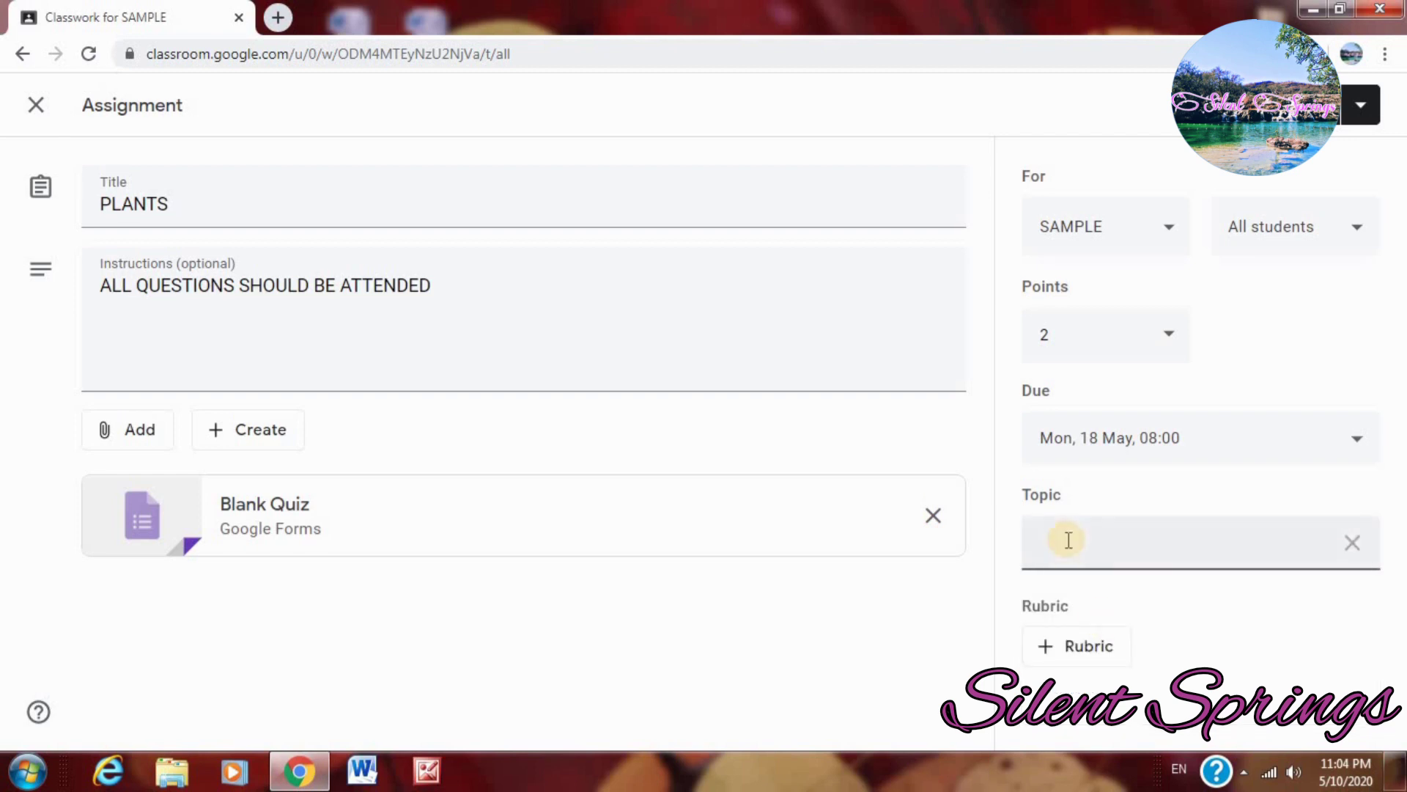
pyautogui.write('PLANT LIFE')
pyautogui.click(1297, 105)
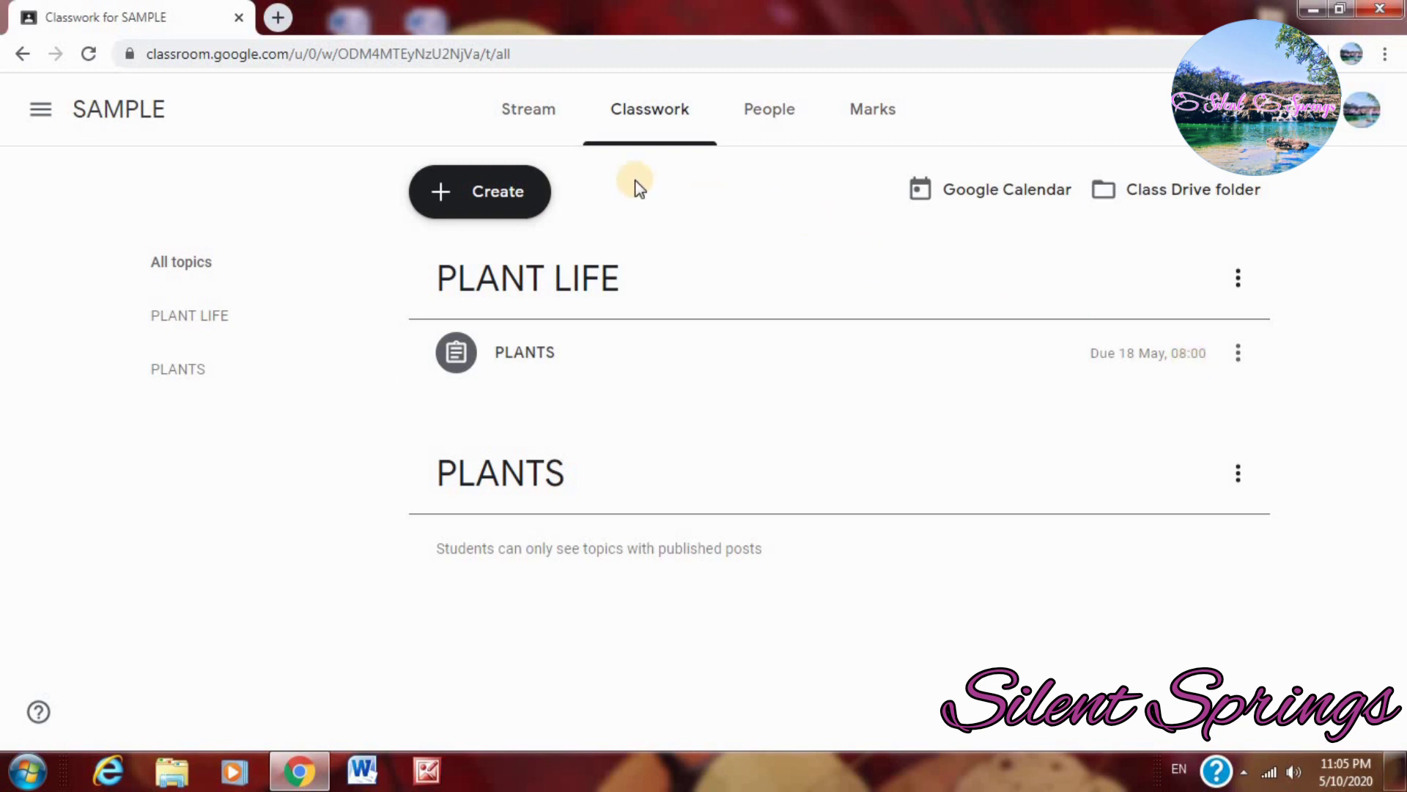
# Create another quiz assignment titled LIFE with the instructions "DO IT"
pyautogui.click(495, 195)
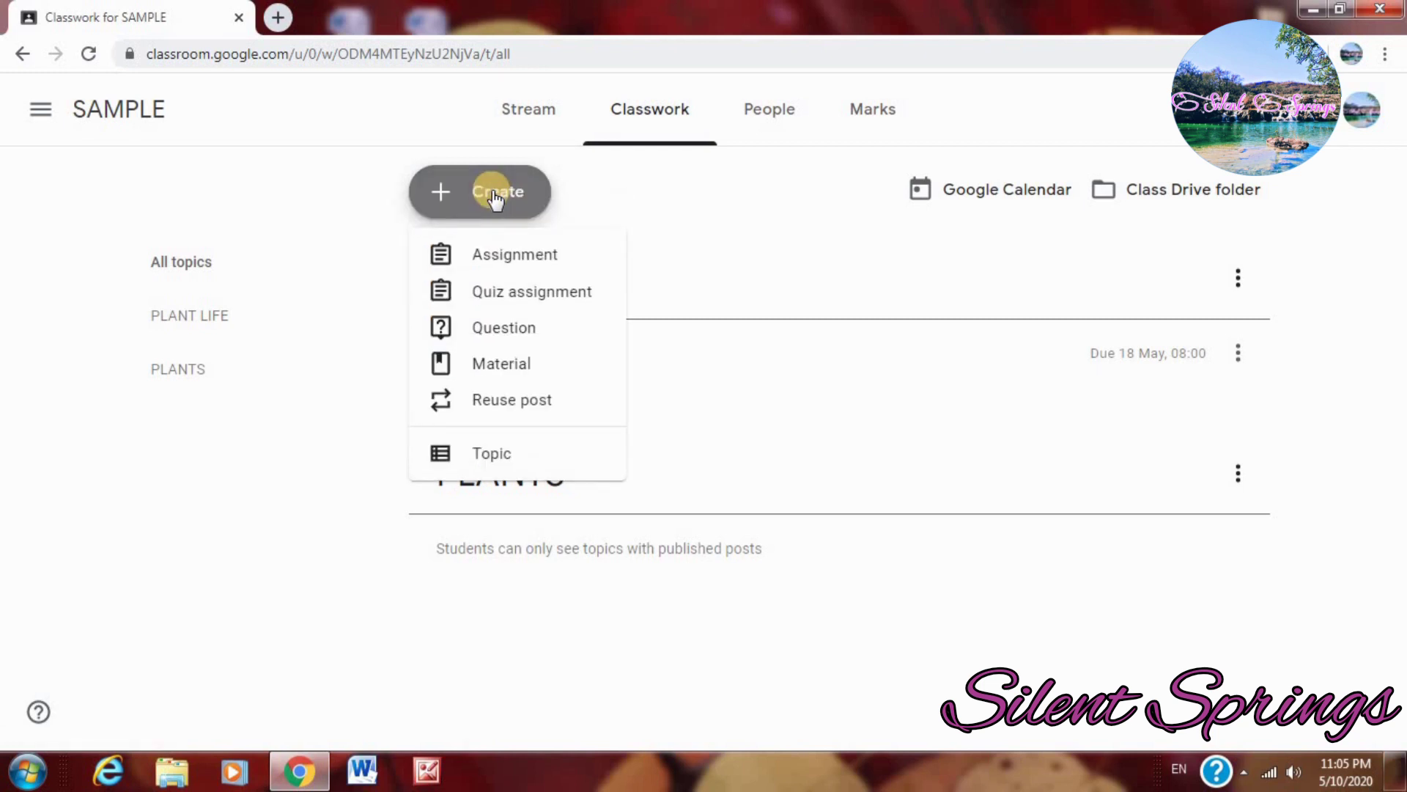
pyautogui.click(536, 299)
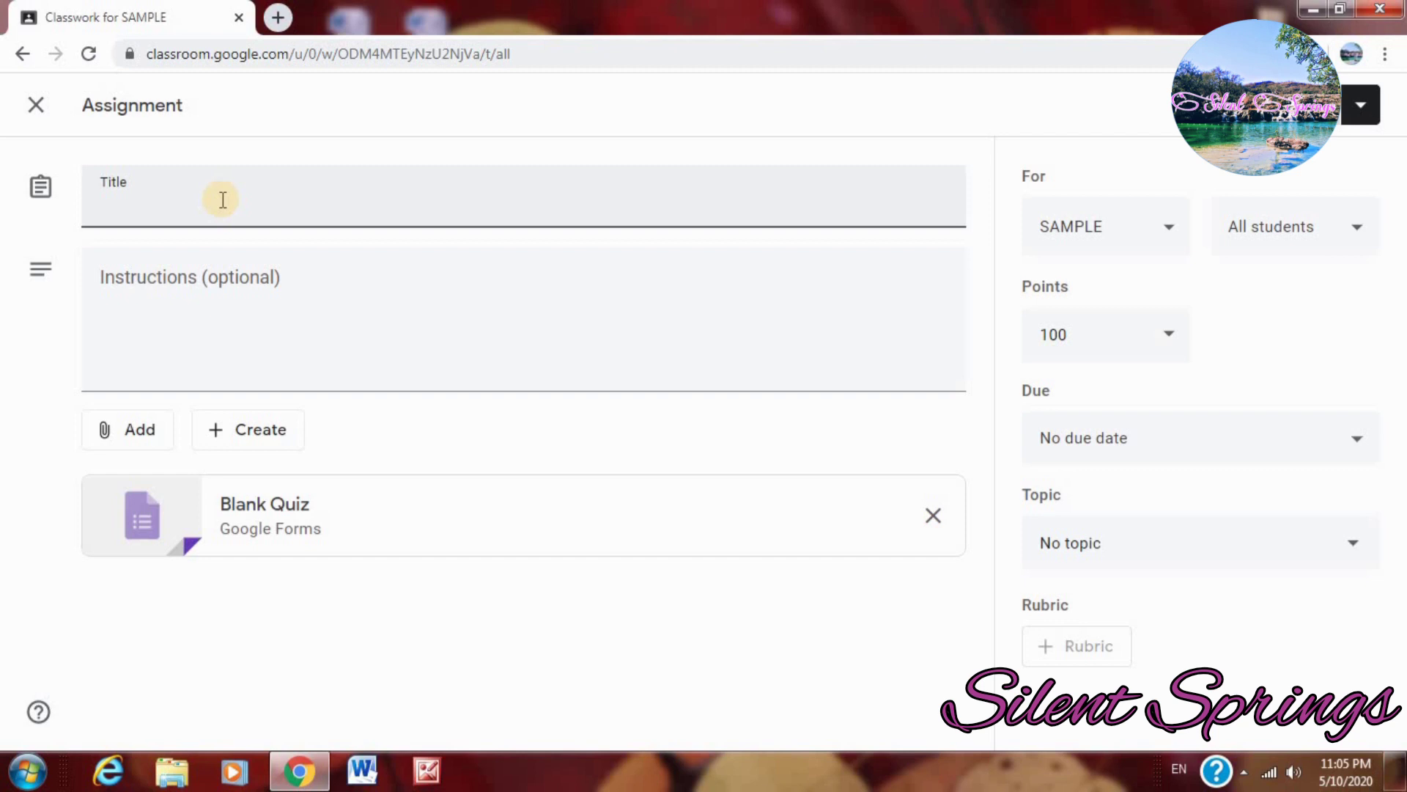
pyautogui.write('LIFE')
pyautogui.click(228, 298)
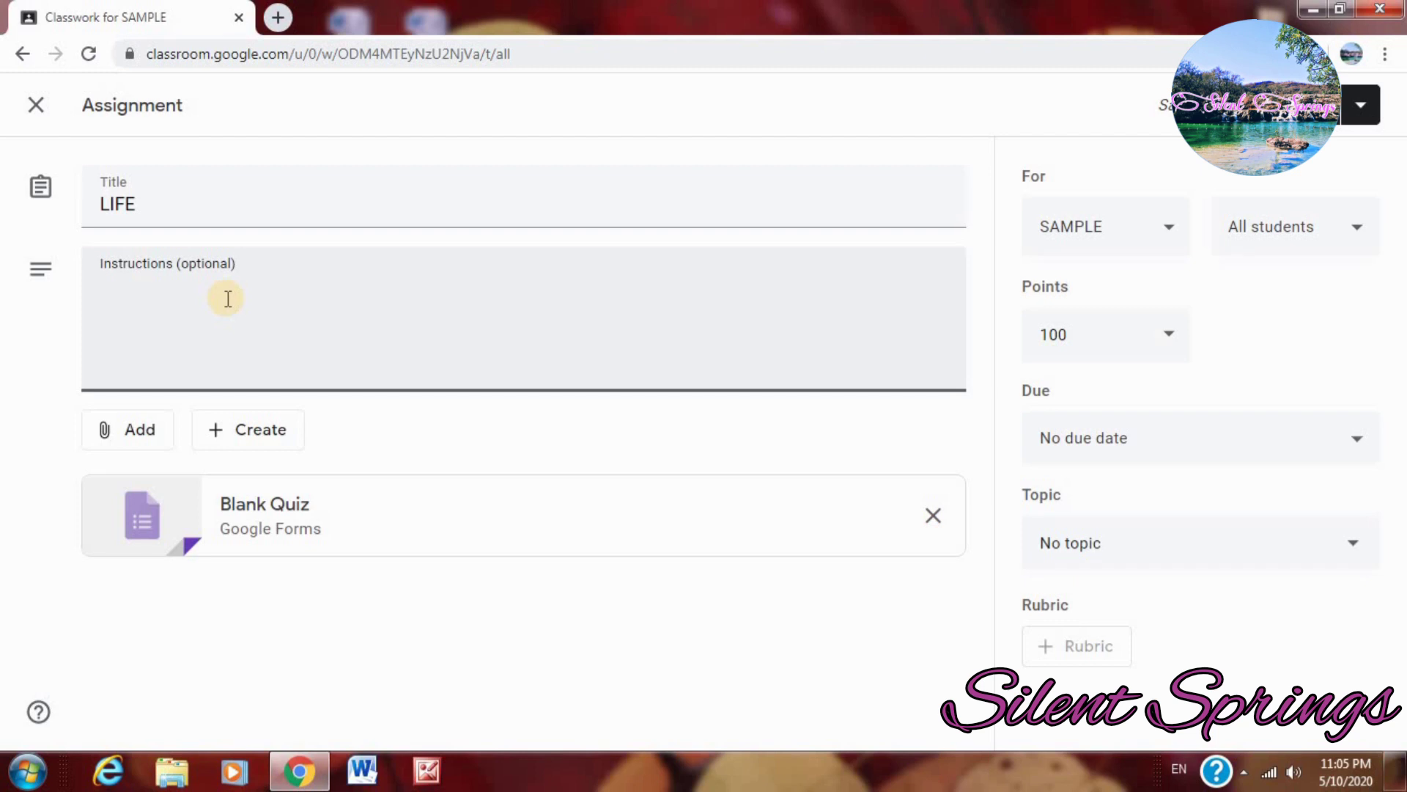
pyautogui.write('DO IT')
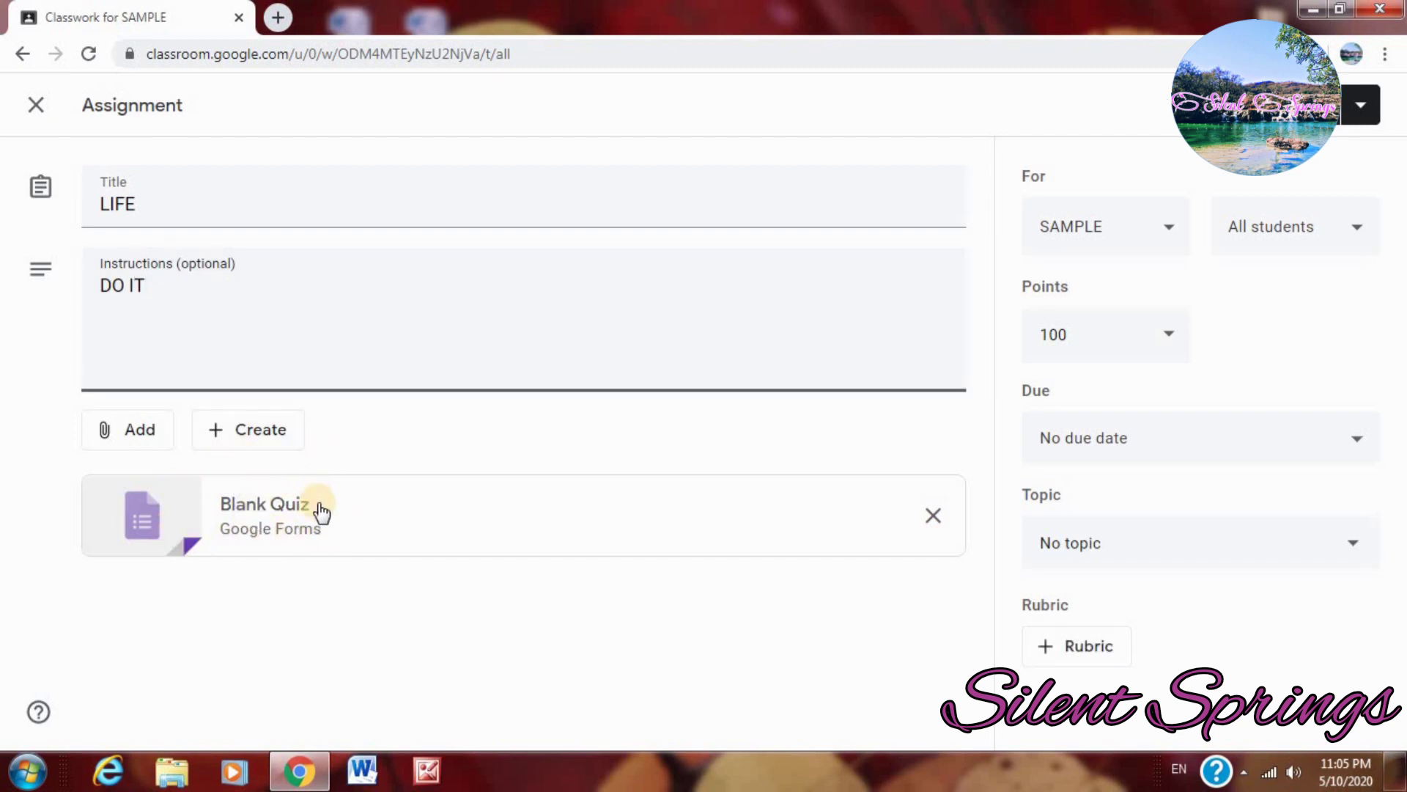
# Open the Blank Quiz form attached to the LIFE assignment and close it again
pyautogui.click(284, 514)
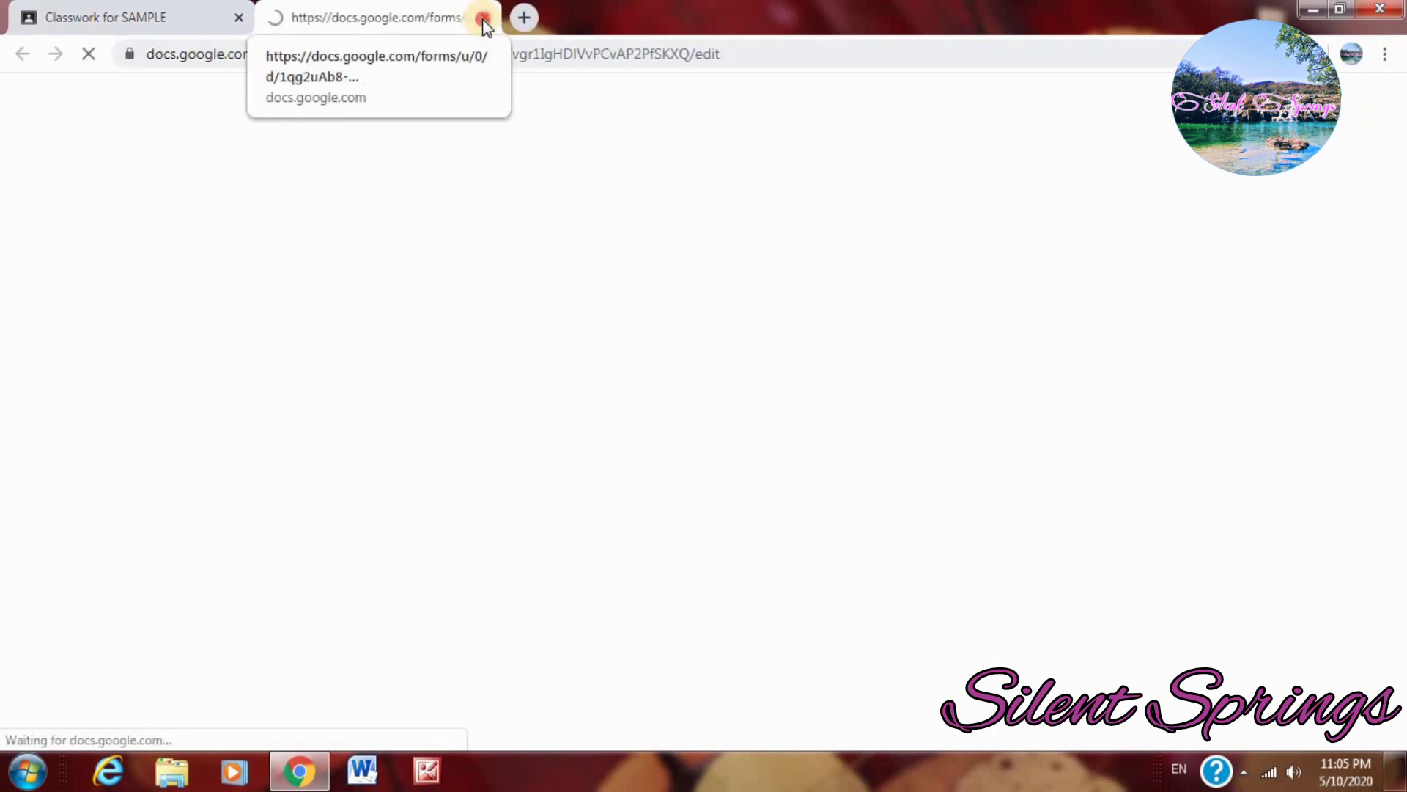
pyautogui.hotkey('ctrl', '1')
pyautogui.click(415, 18)
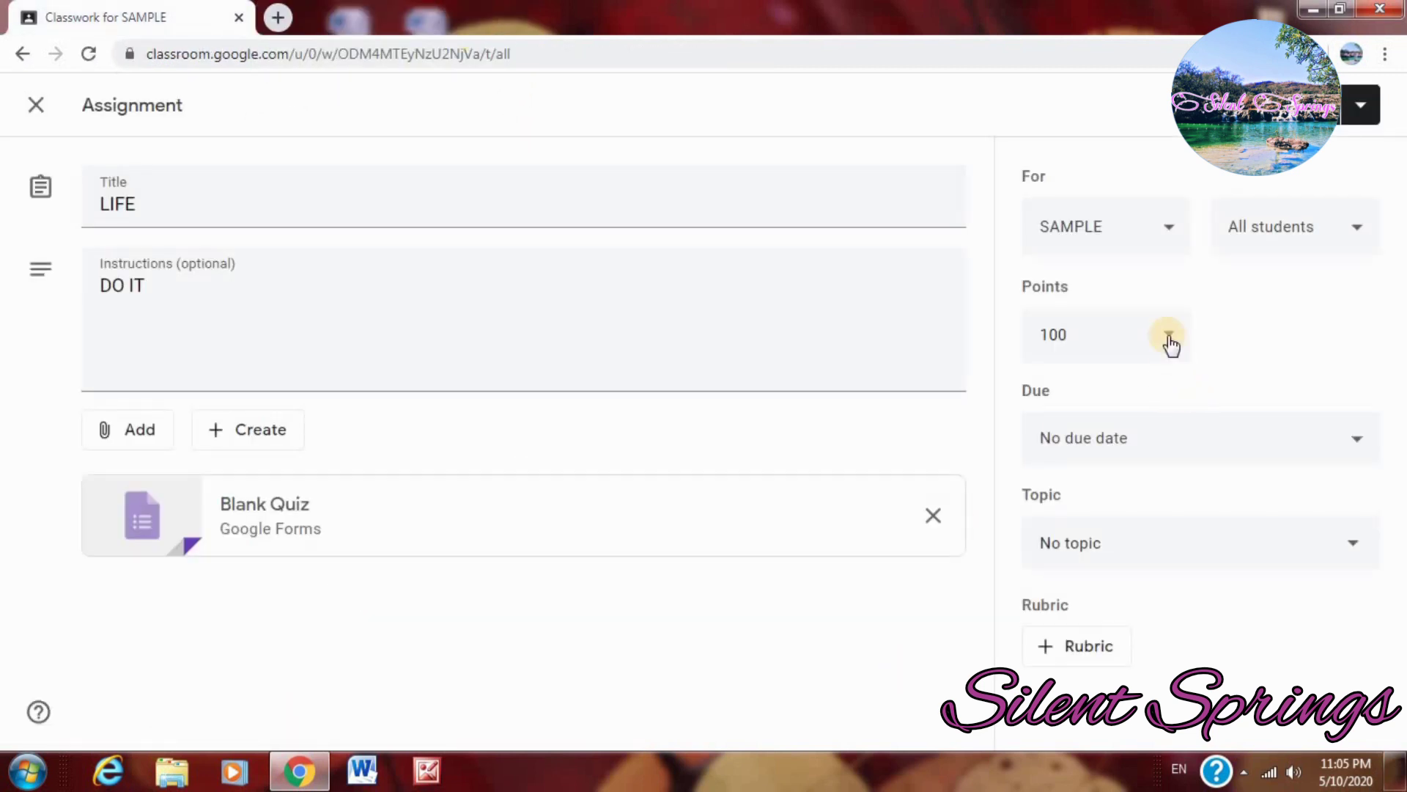
# Check that the LIFE assignment is for the SAMPLE class and set its points to 10
pyautogui.click(1173, 238)
pyautogui.click(1055, 299)
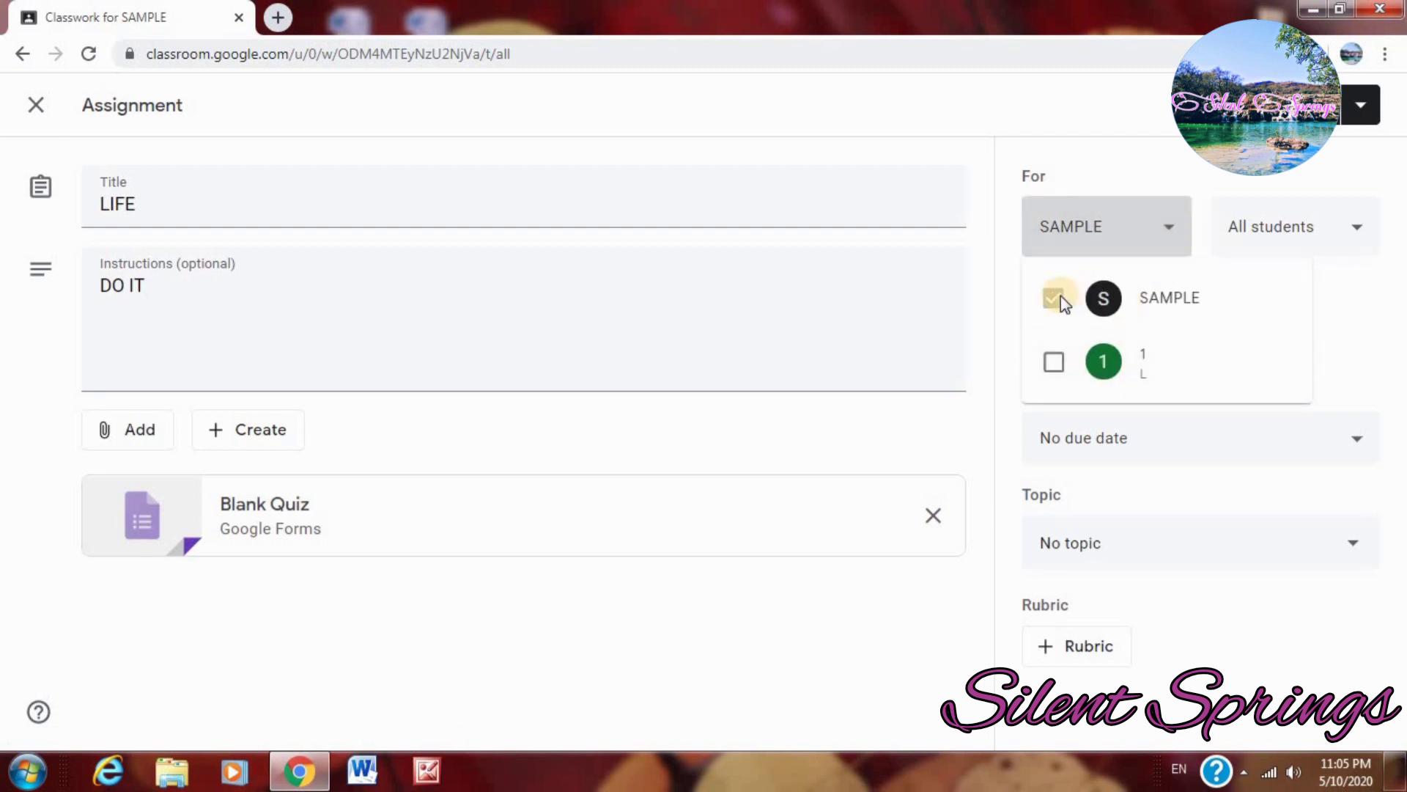
pyautogui.click(1004, 375)
pyautogui.click(1076, 334)
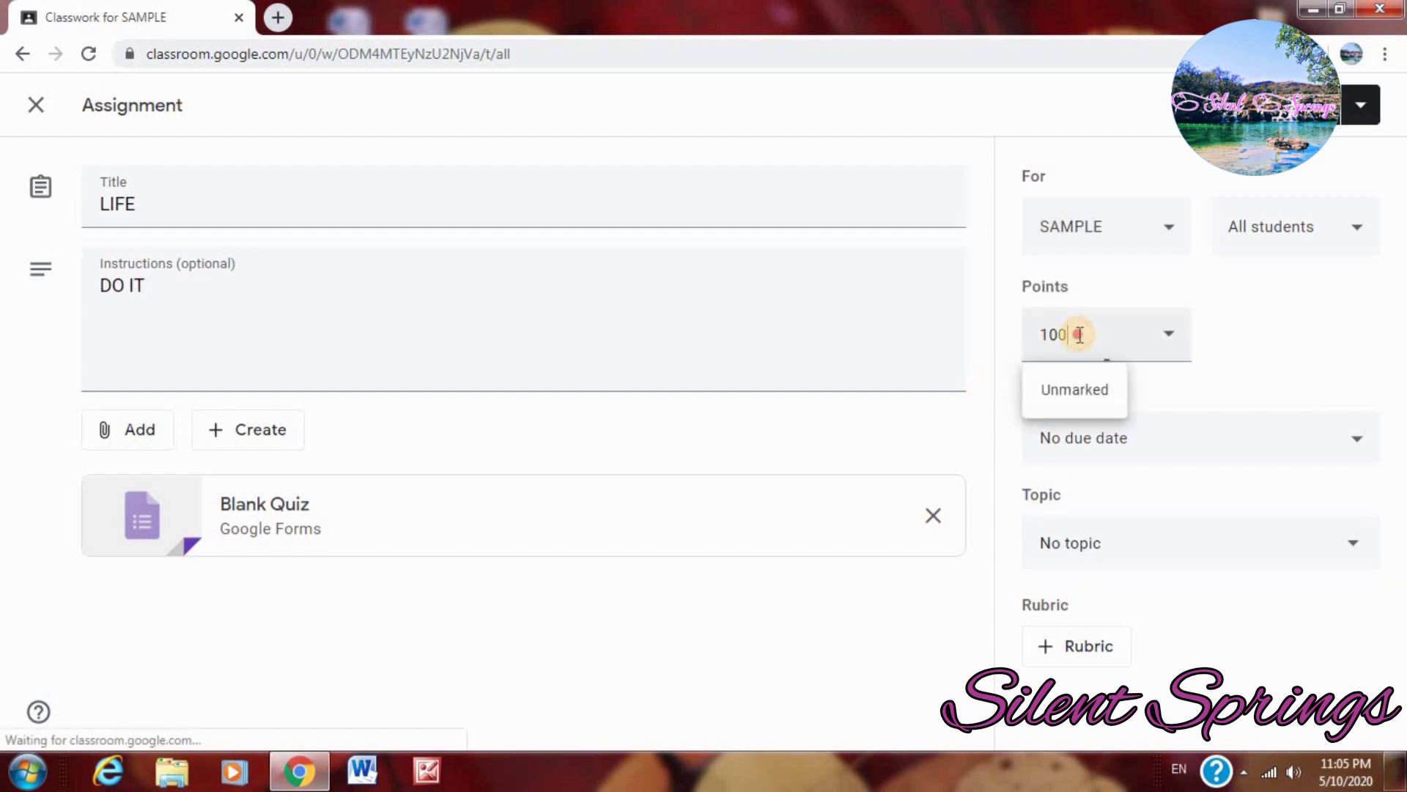
pyautogui.press('BackSpace')
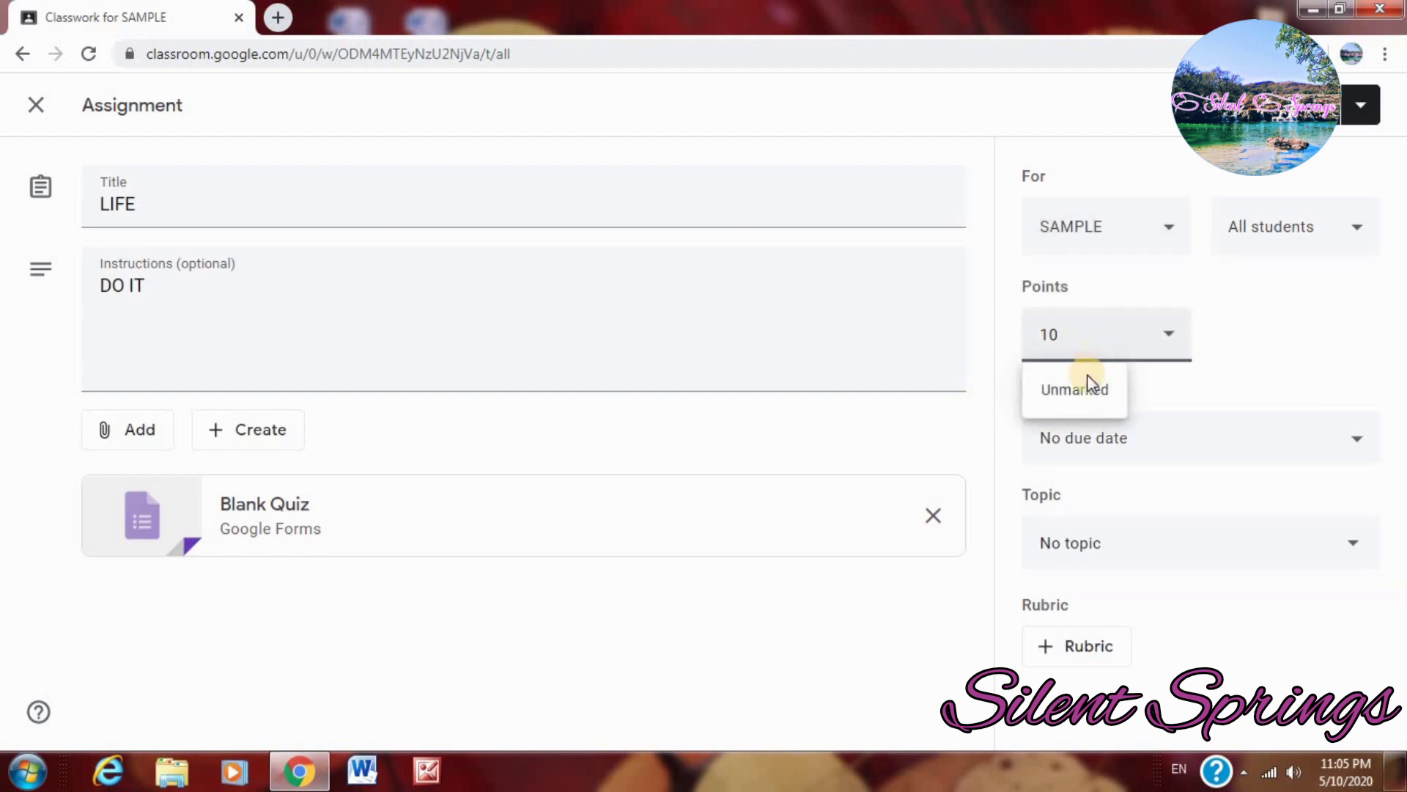
# Set the LIFE assignment's due date to 12 May 2020 and its due time to 08:00
pyautogui.click(1197, 447)
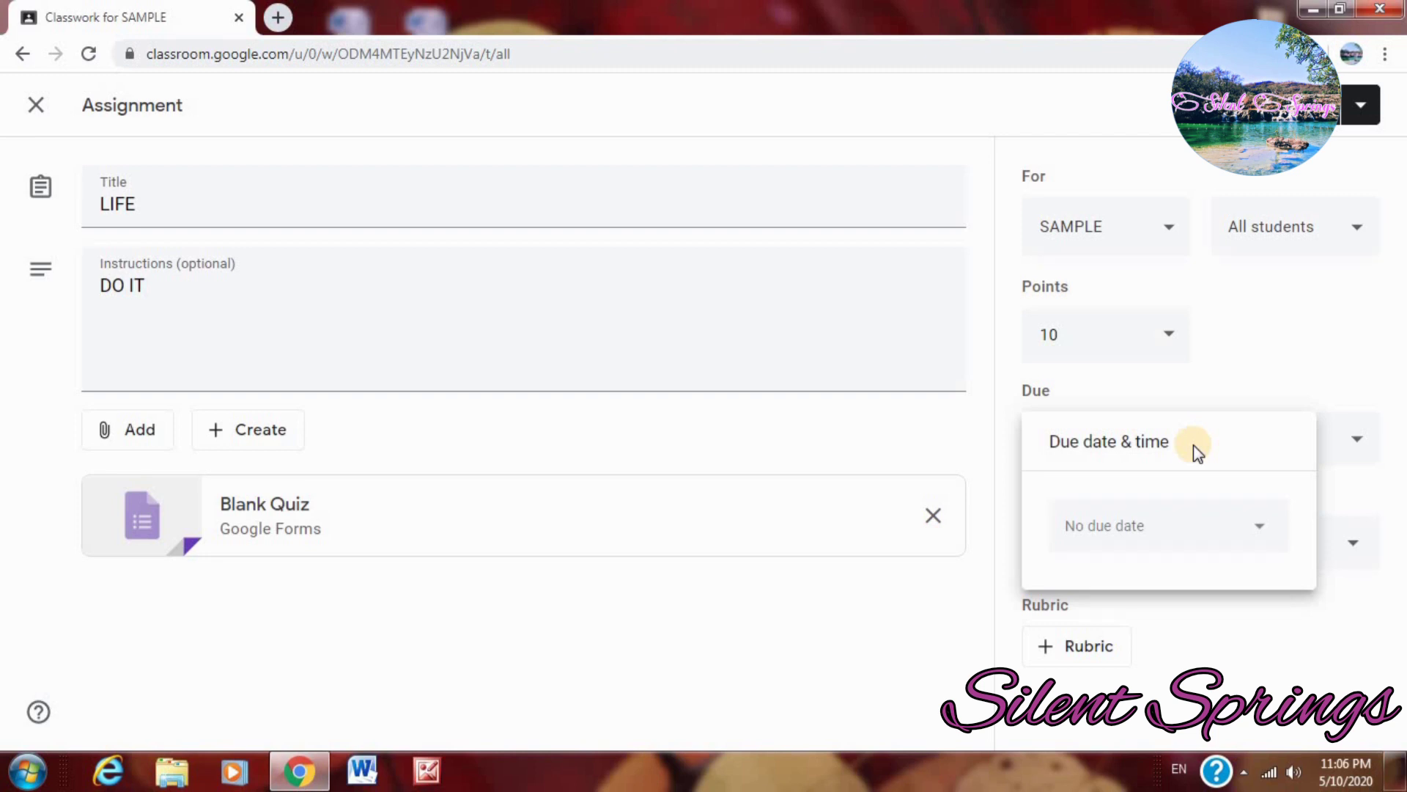
pyautogui.click(1254, 528)
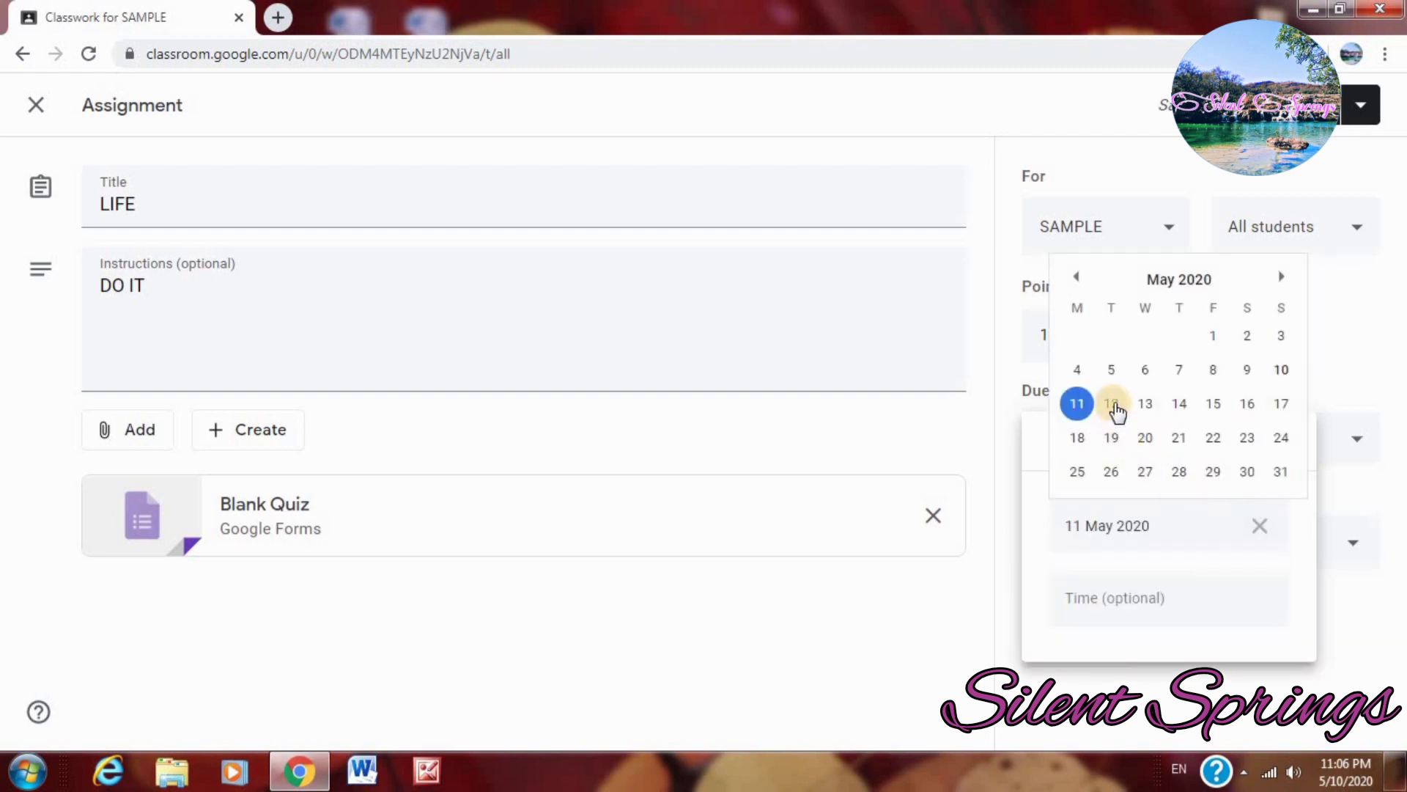
pyautogui.click(1113, 404)
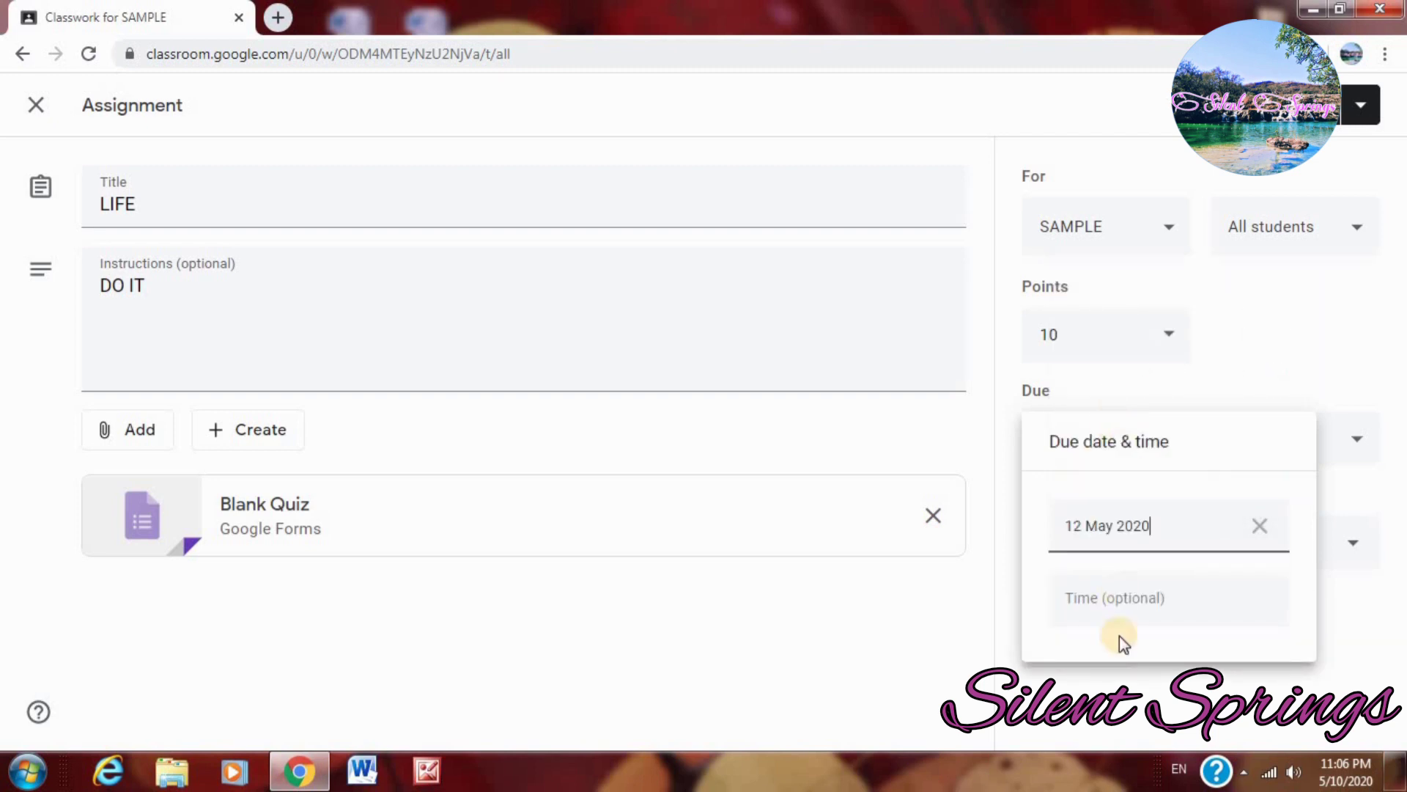
pyautogui.click(1116, 599)
pyautogui.write('8')
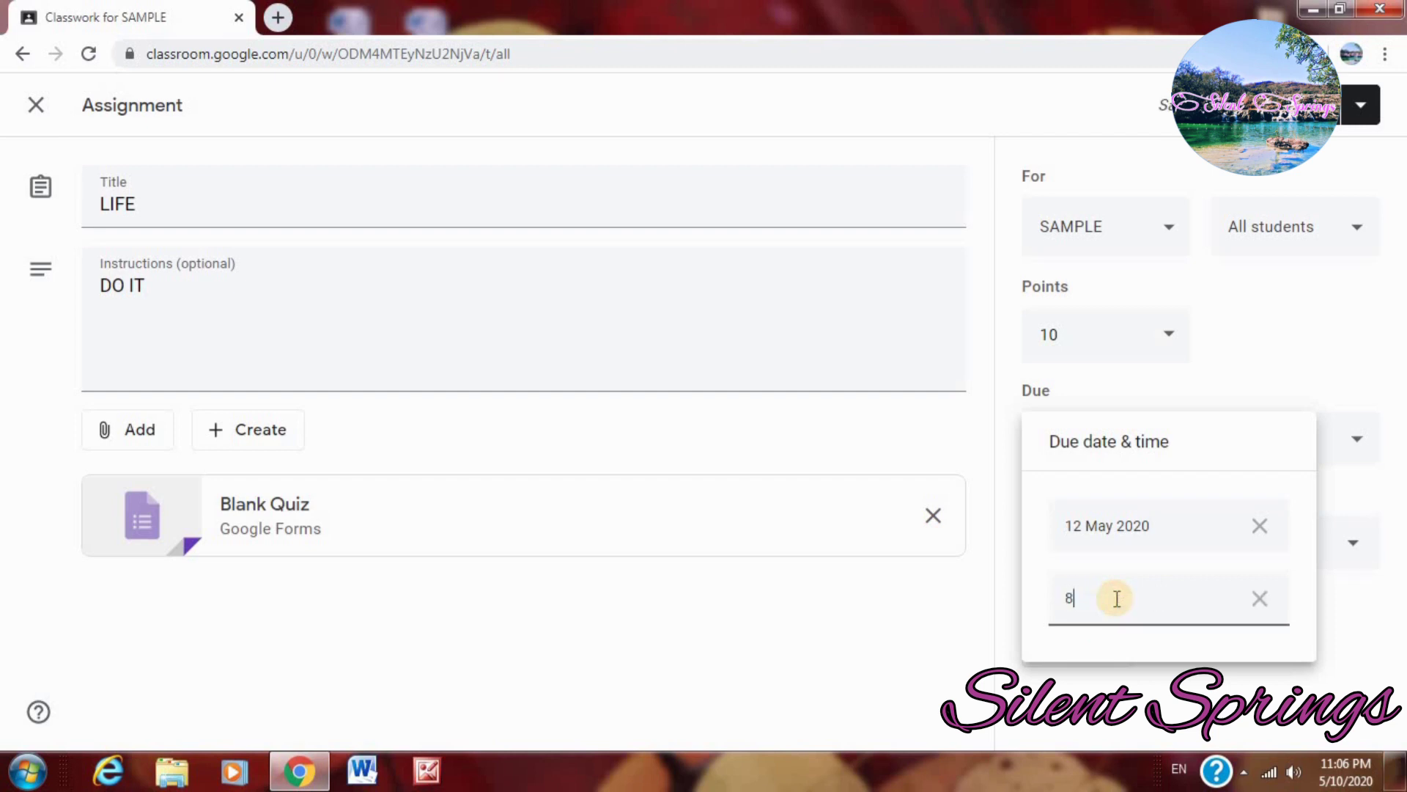
pyautogui.write('.0')
pyautogui.click(1302, 333)
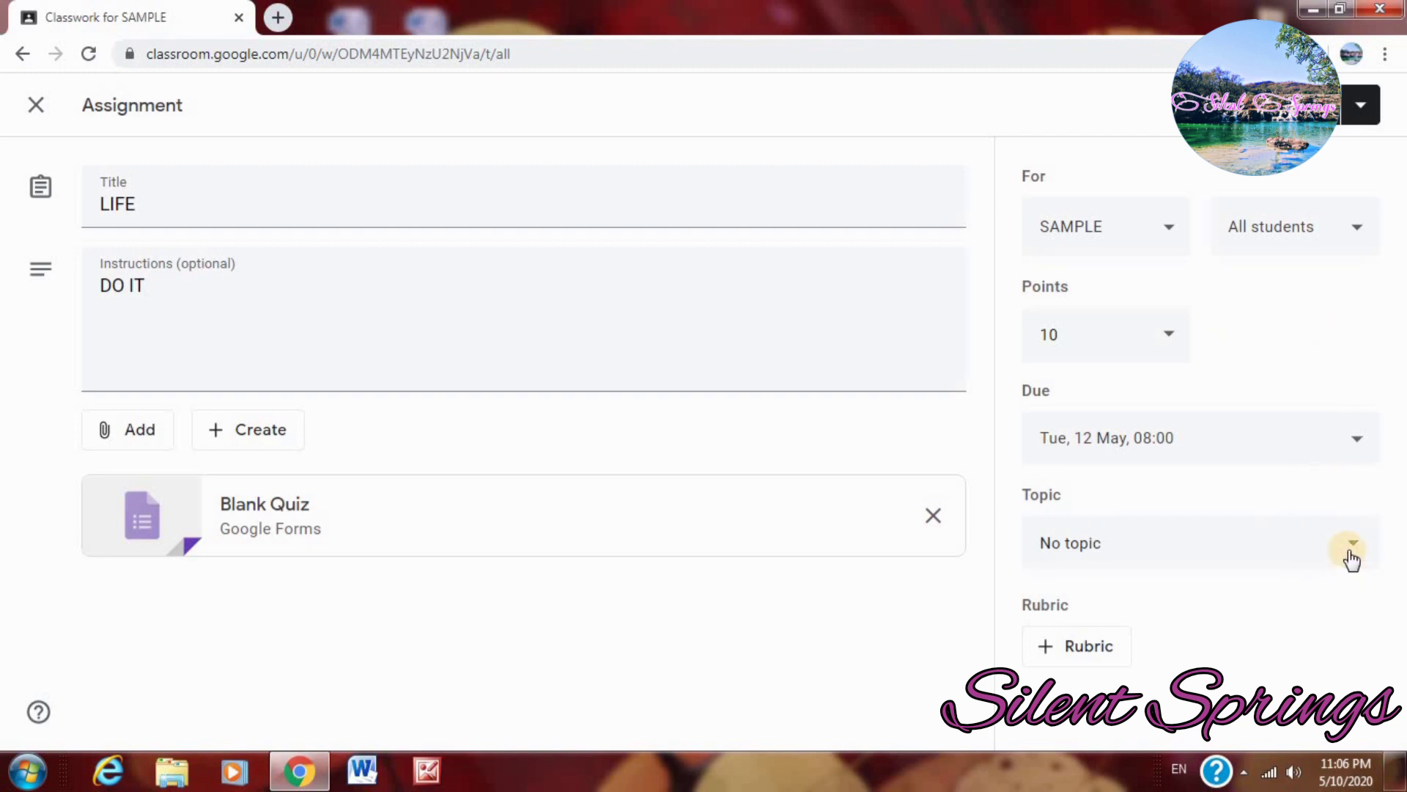
# Put the LIFE assignment under the PLANT LIFE topic and schedule it for 12 May 2020 at 07:50
pyautogui.click(1347, 551)
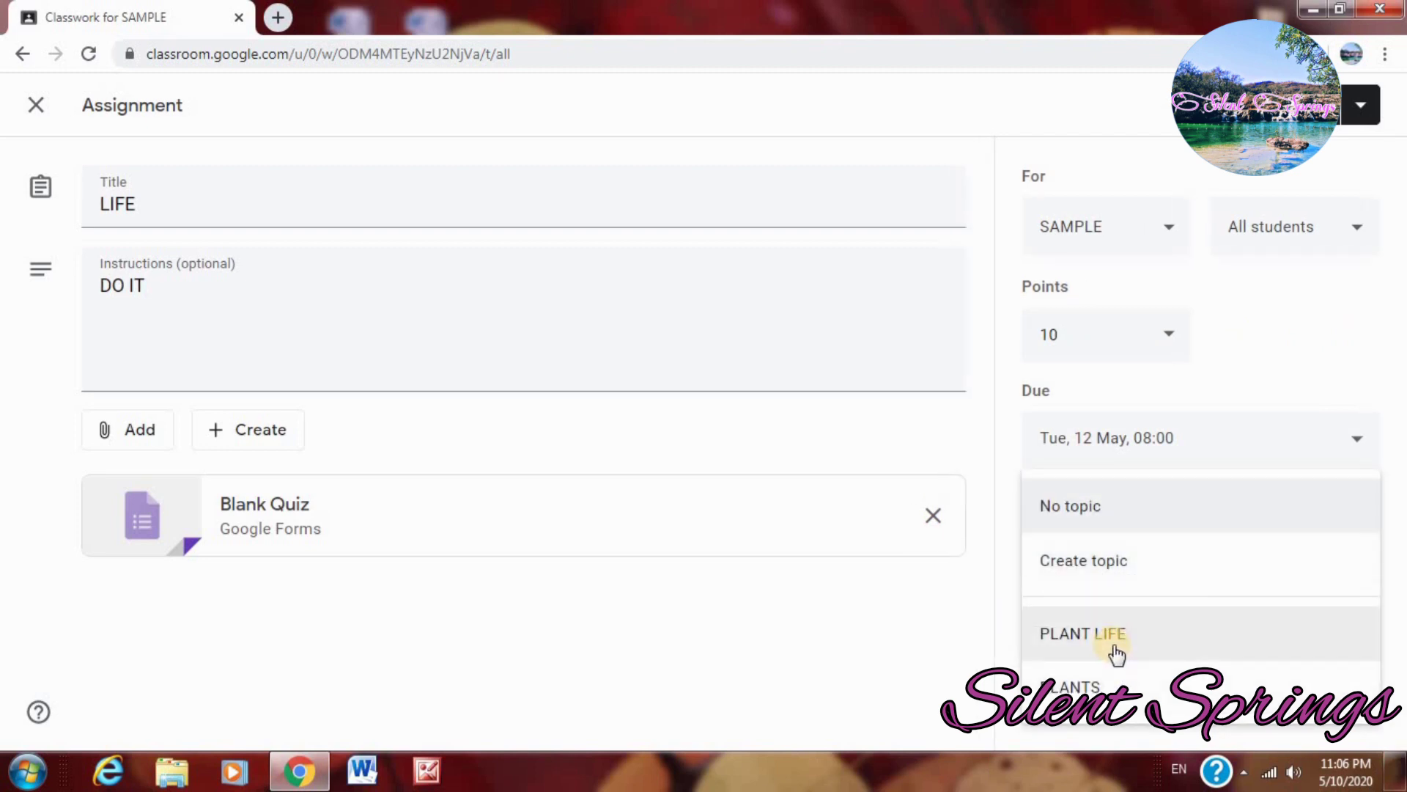
pyautogui.click(1113, 653)
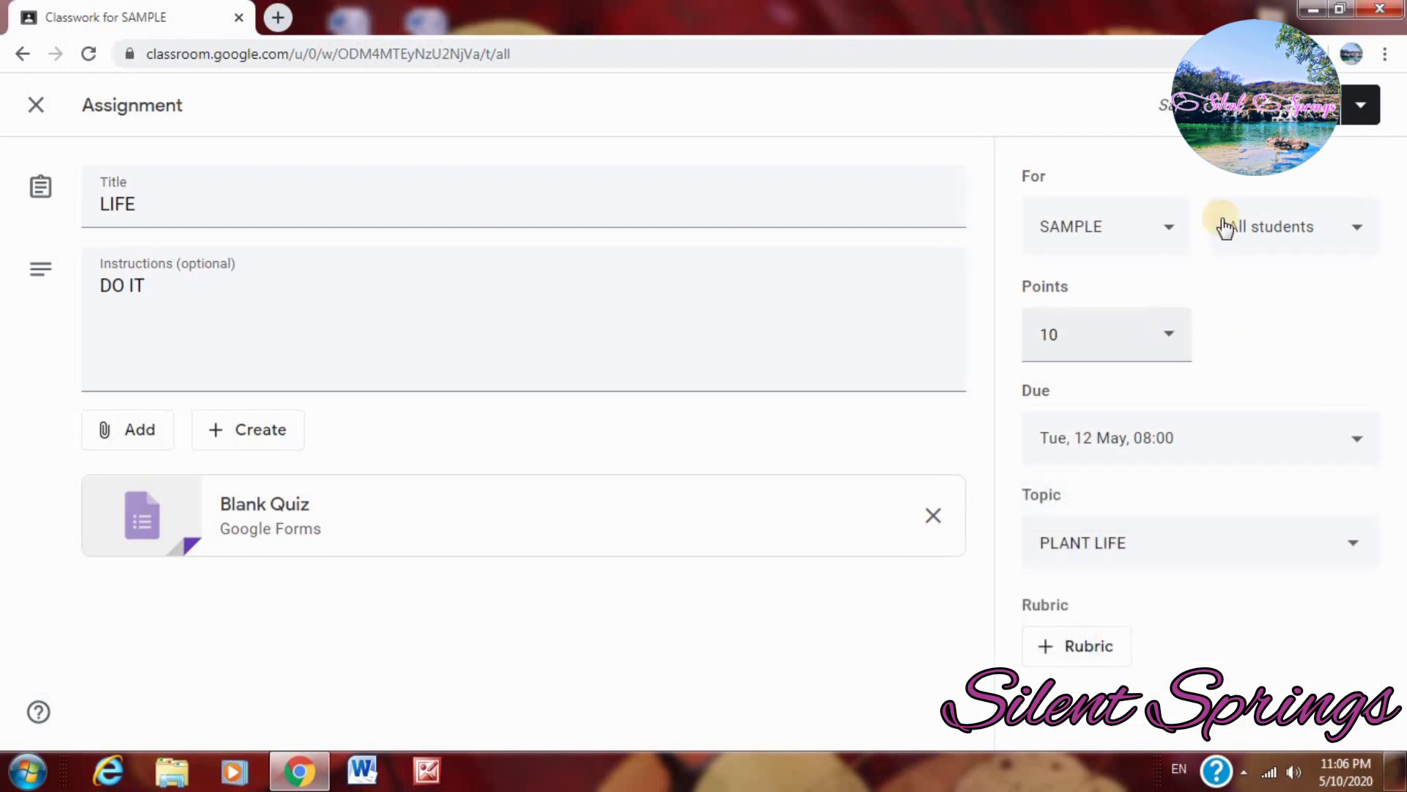
pyautogui.click(1364, 110)
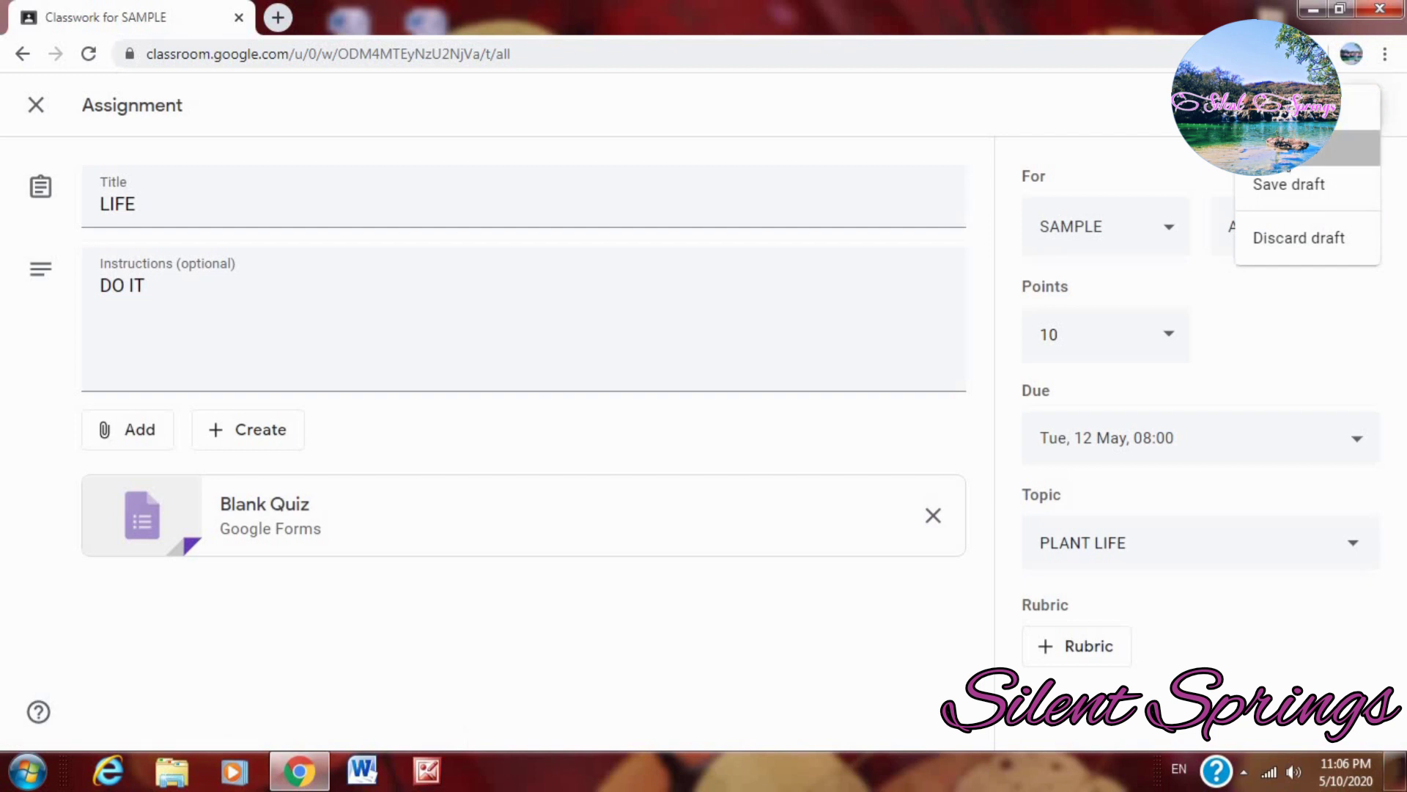
pyautogui.click(1288, 160)
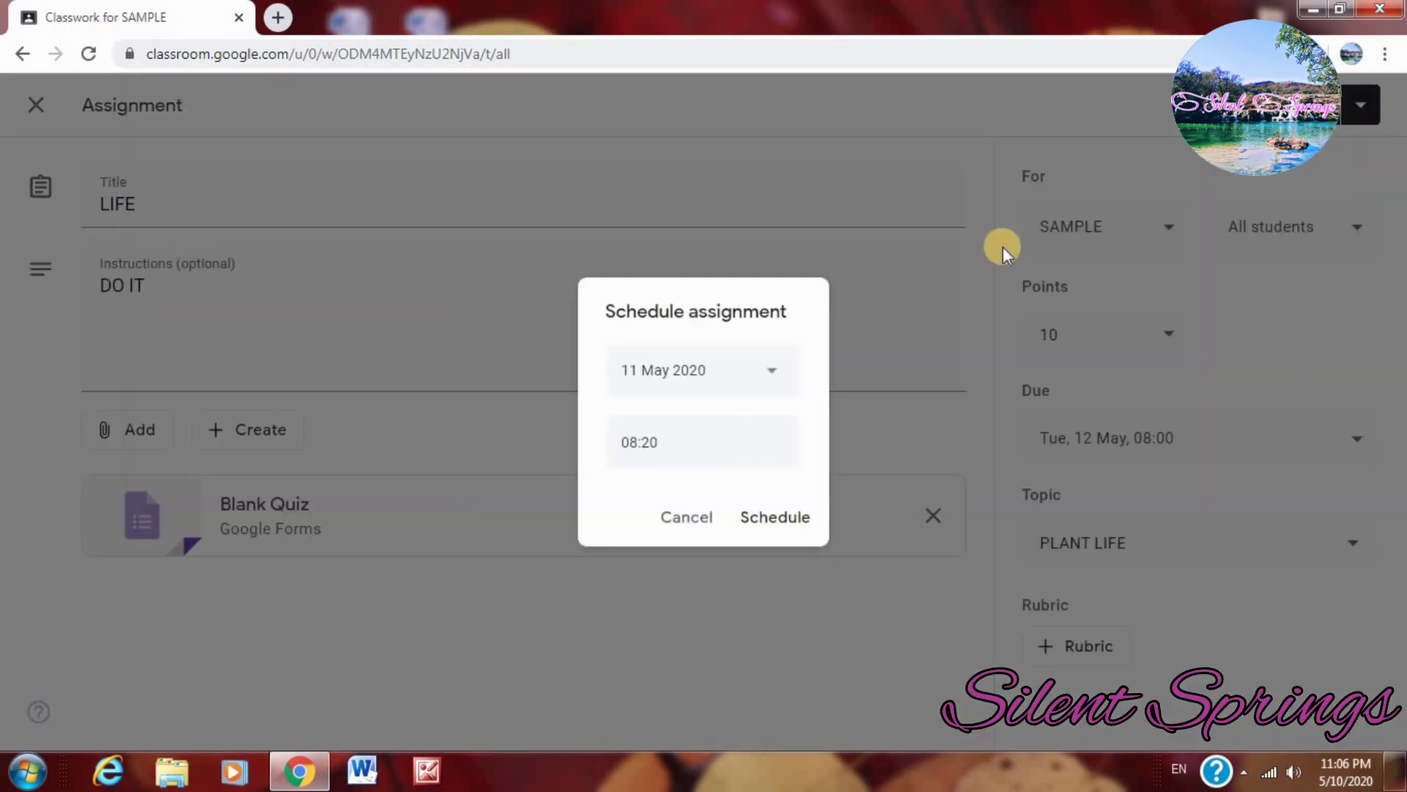
pyautogui.click(666, 442)
pyautogui.click(666, 442)
pyautogui.moveTo(664, 442); pyautogui.dragTo(620, 444)
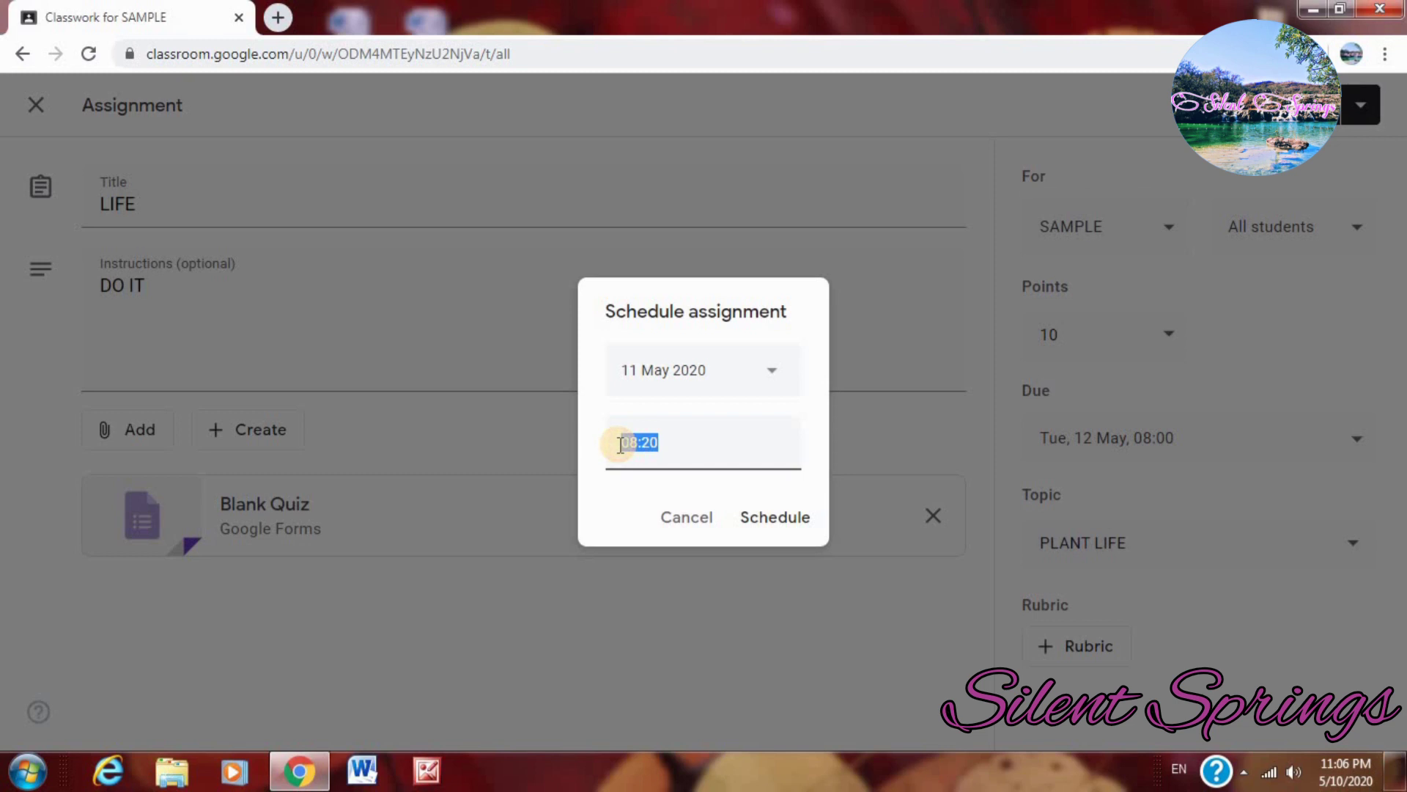
pyautogui.press('BackSpace')
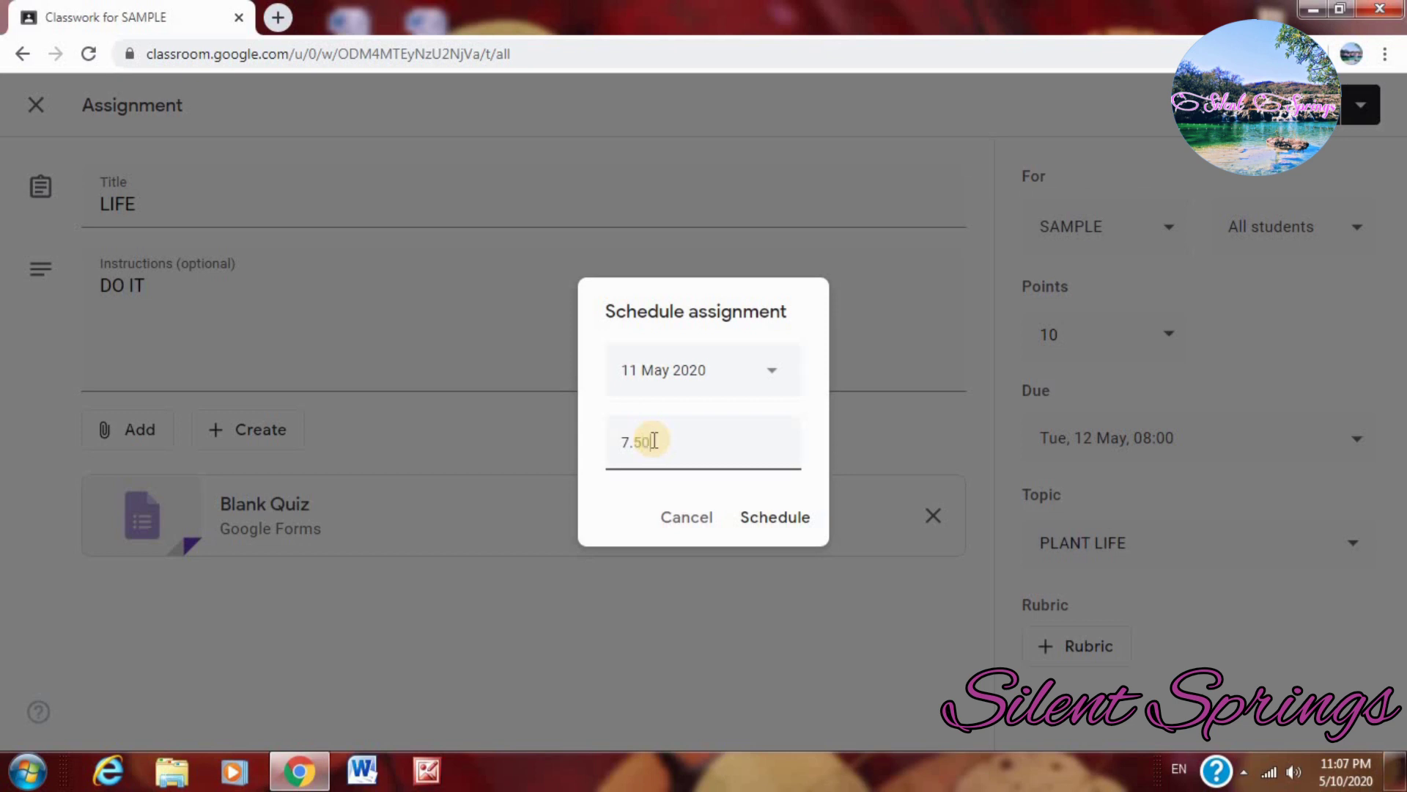
pyautogui.click(773, 373)
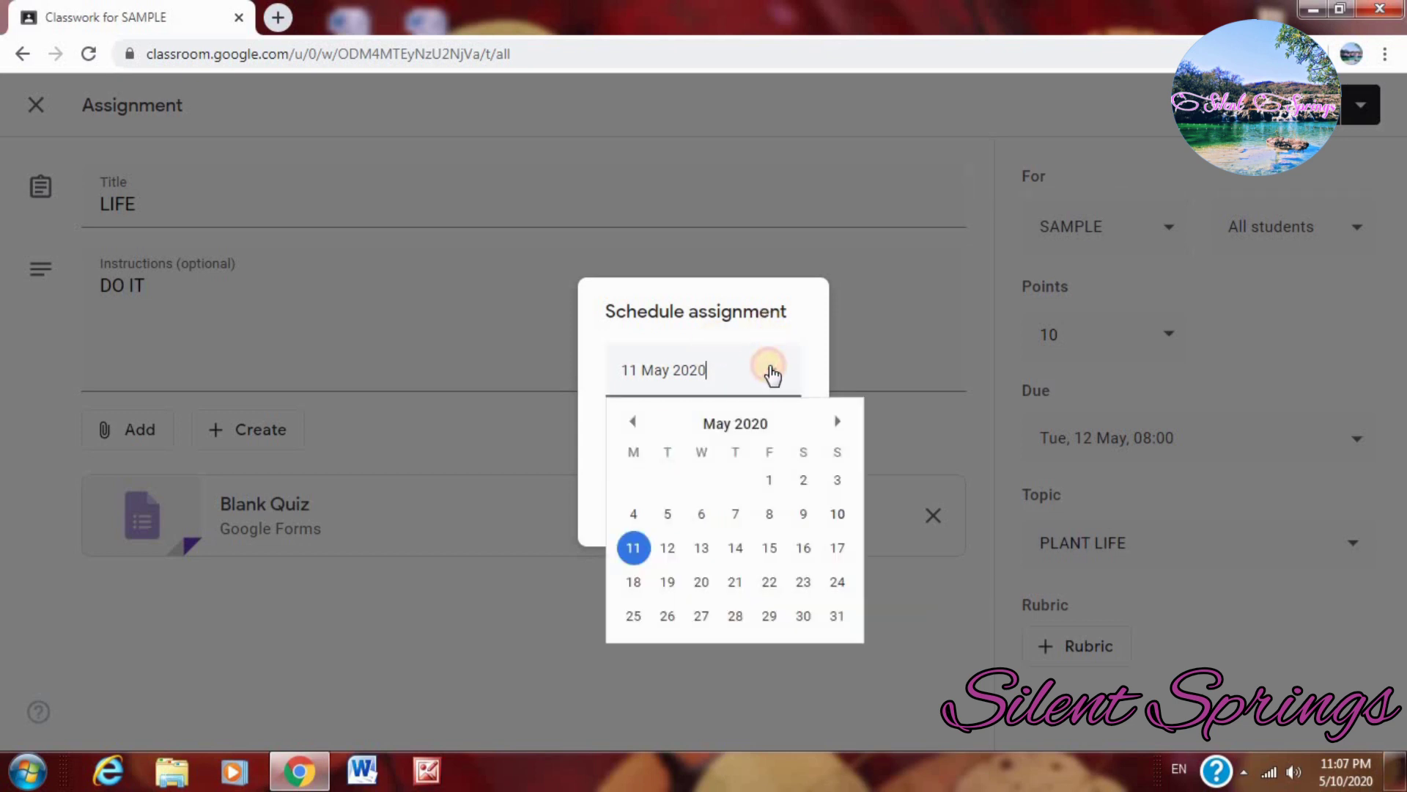
pyautogui.click(669, 550)
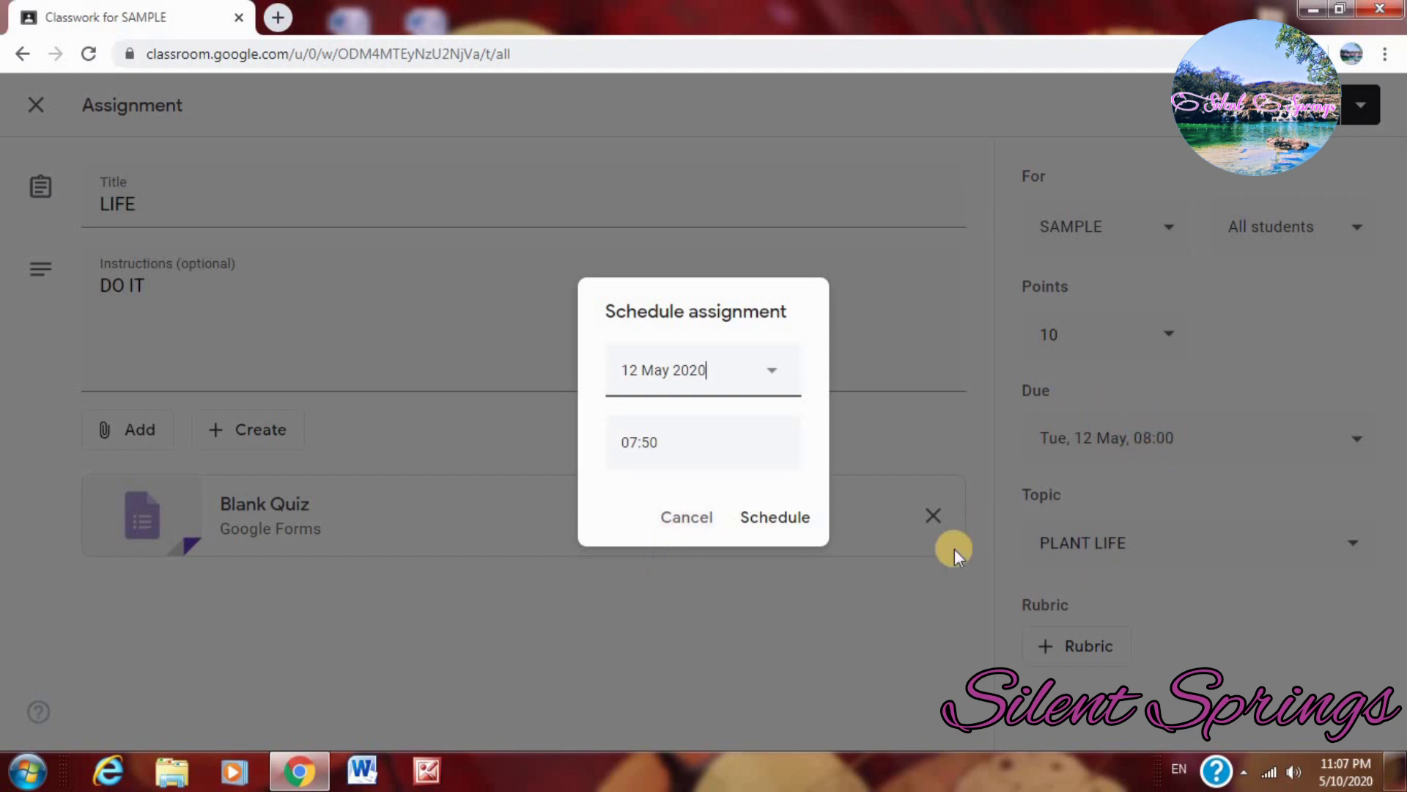
pyautogui.click(791, 525)
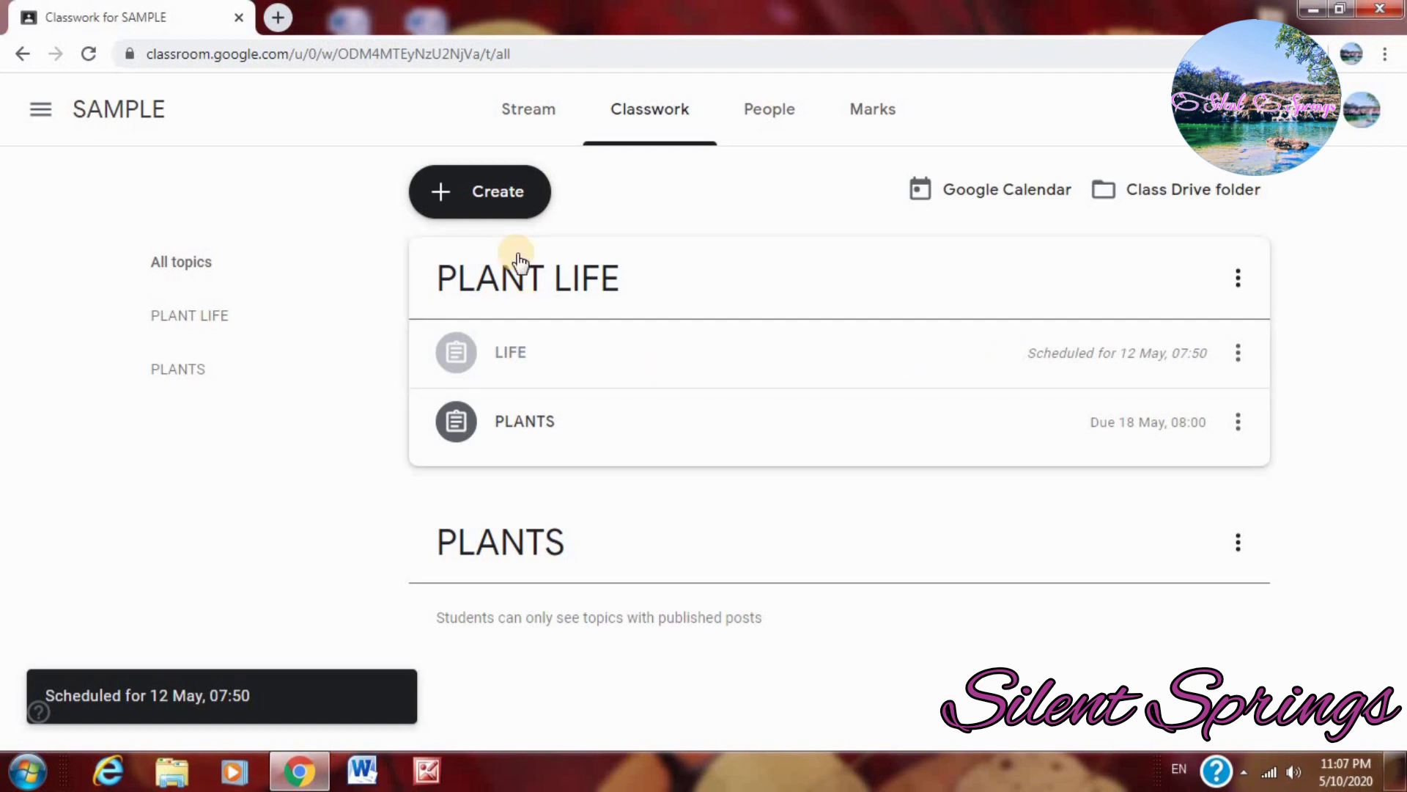
# Start a new assignment in the SAMPLE class and create a new Google Form from it
pyautogui.click(496, 195)
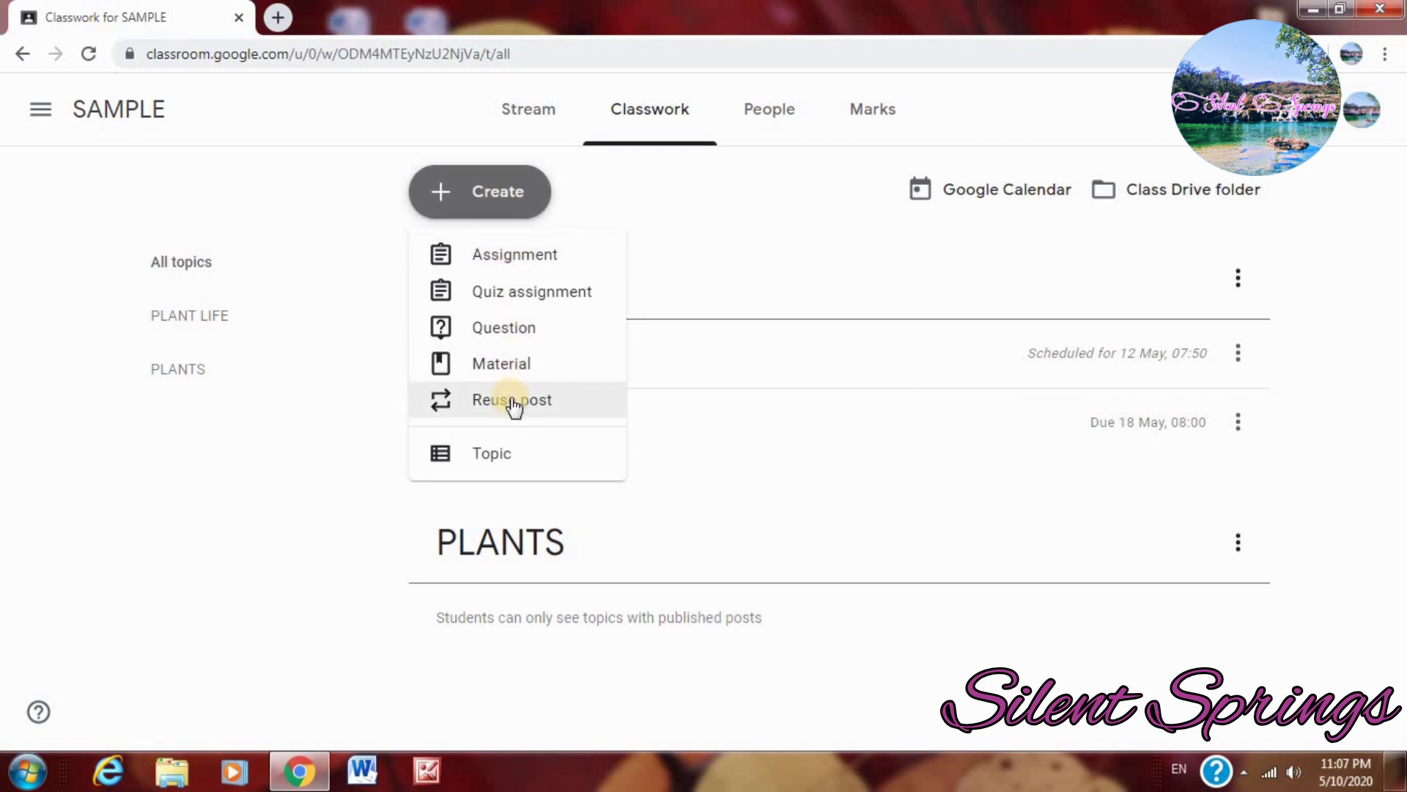
pyautogui.click(546, 269)
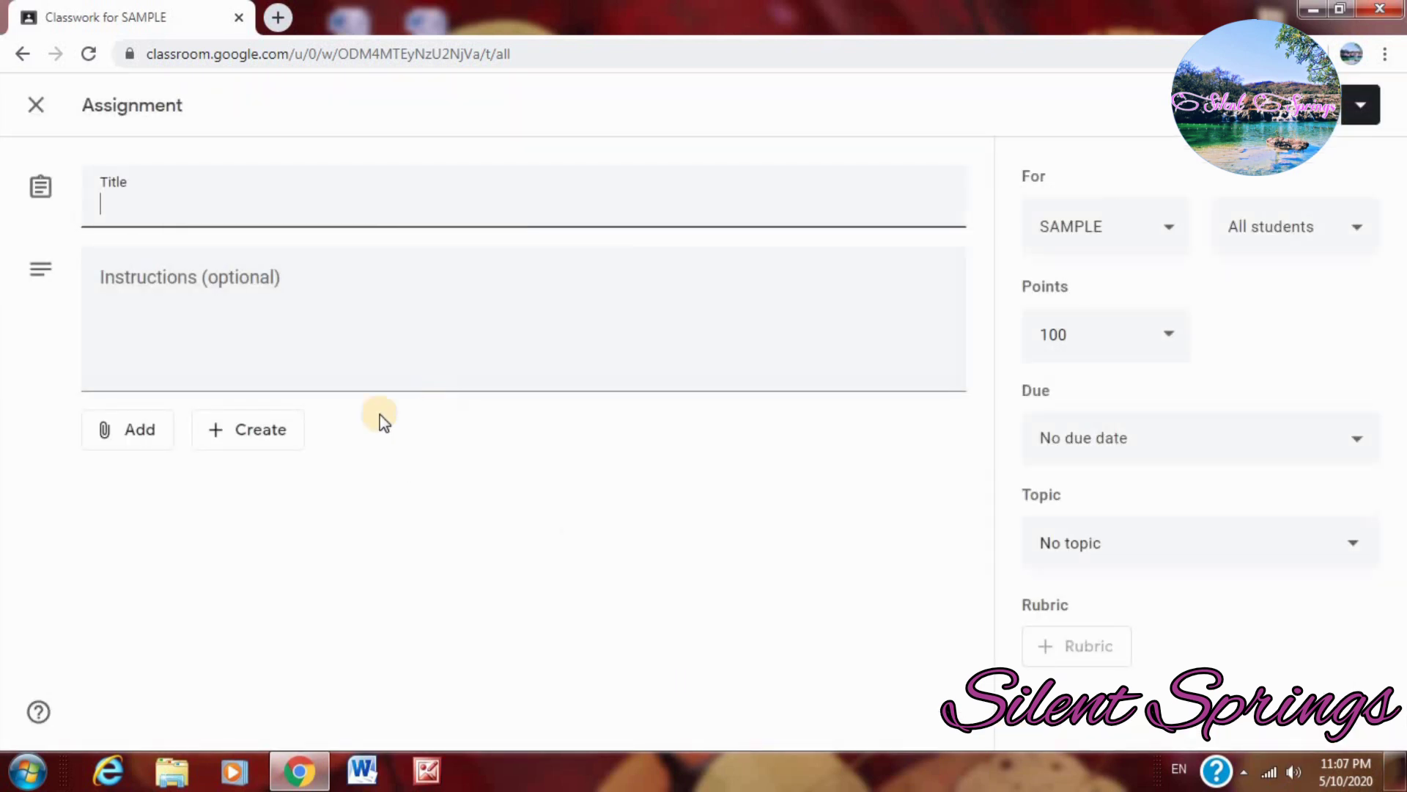
pyautogui.click(259, 432)
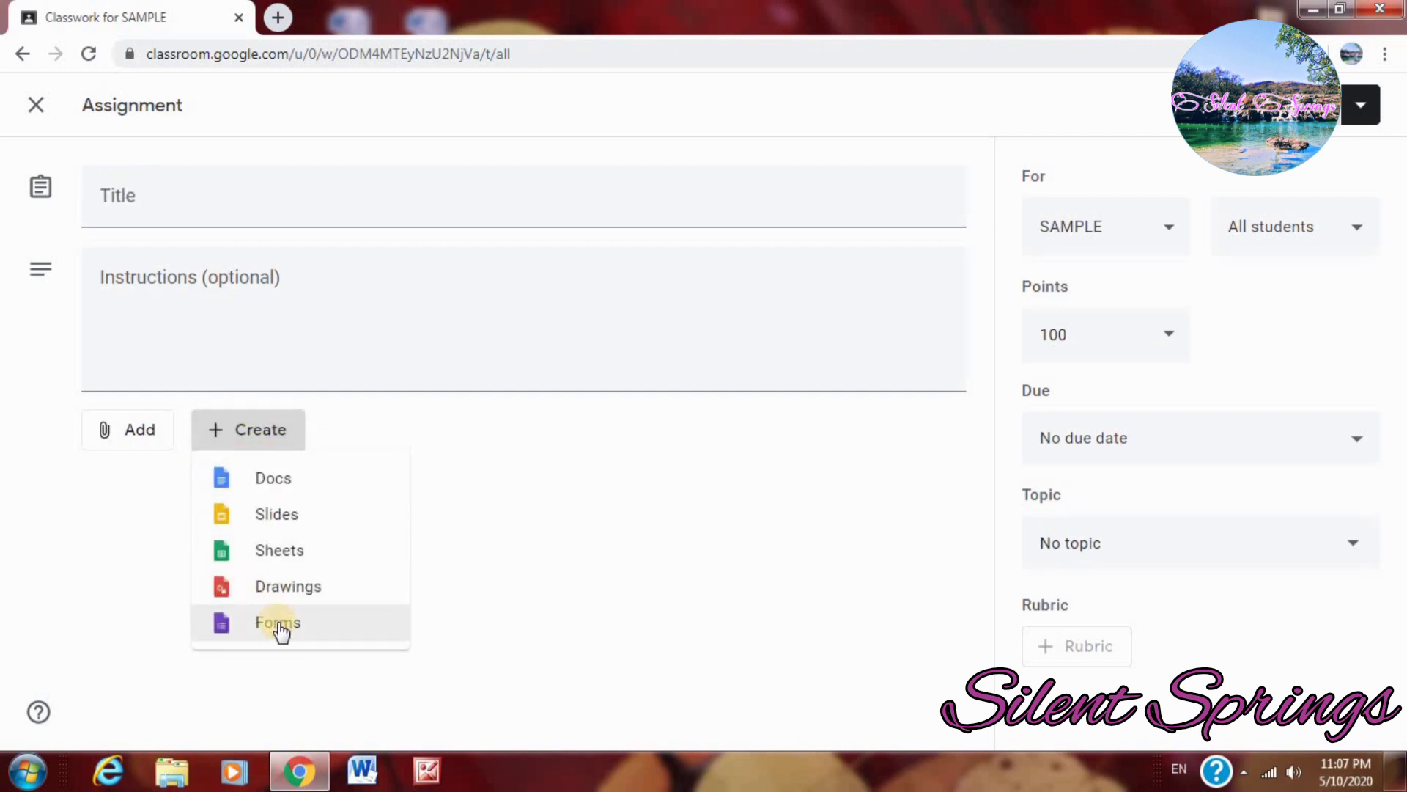
pyautogui.click(279, 623)
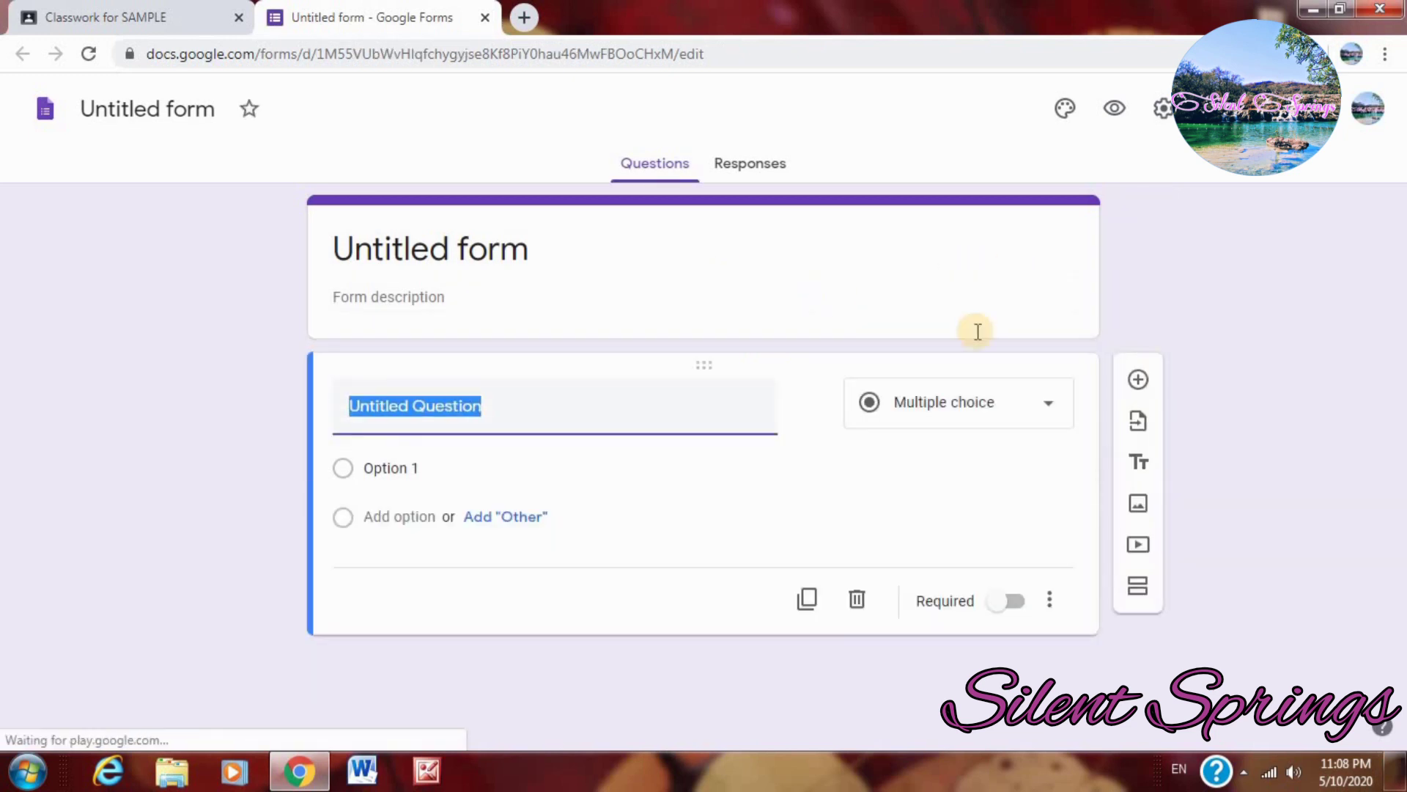
# Try the Short answer and Paragraph types on the form's untitled question, and close the form
pyautogui.click(1050, 411)
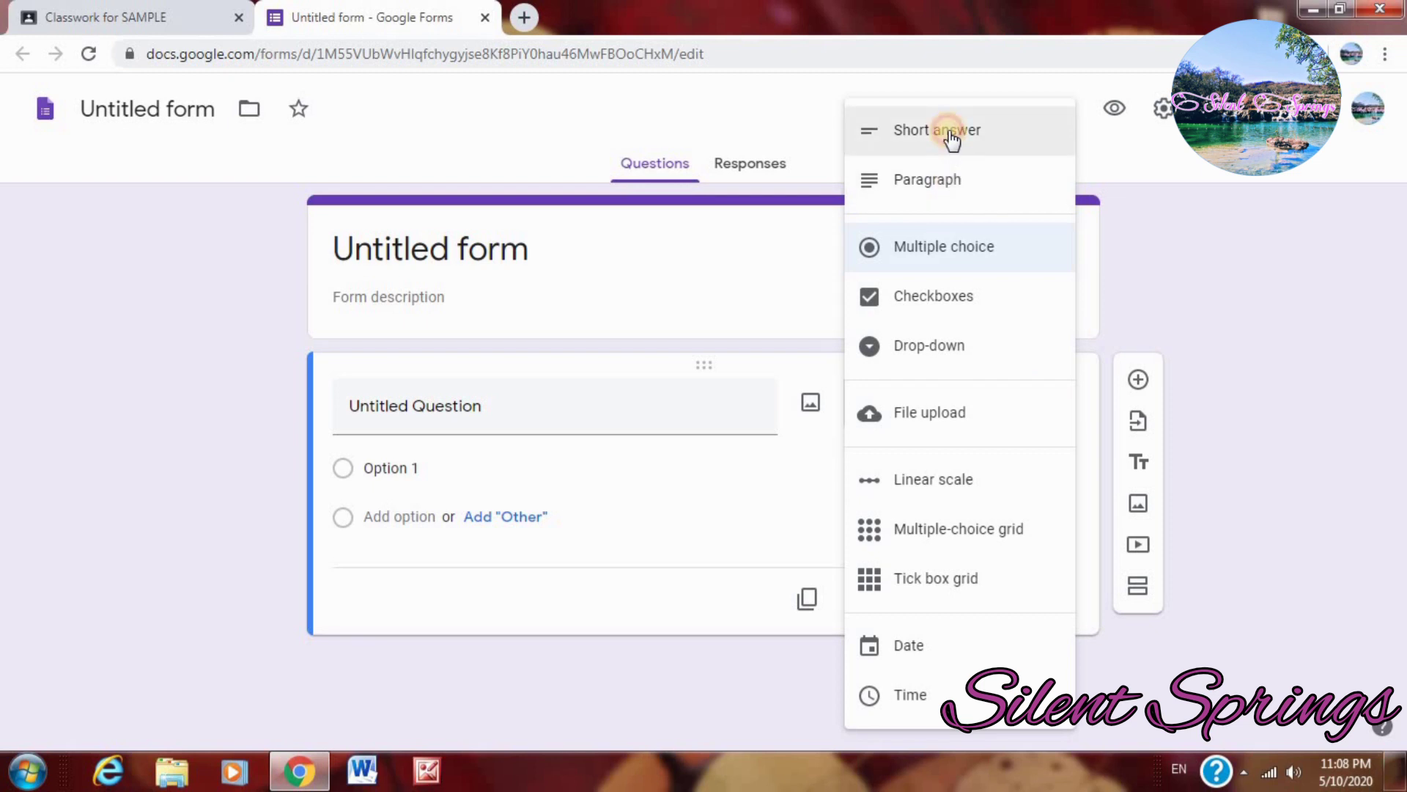
pyautogui.click(950, 134)
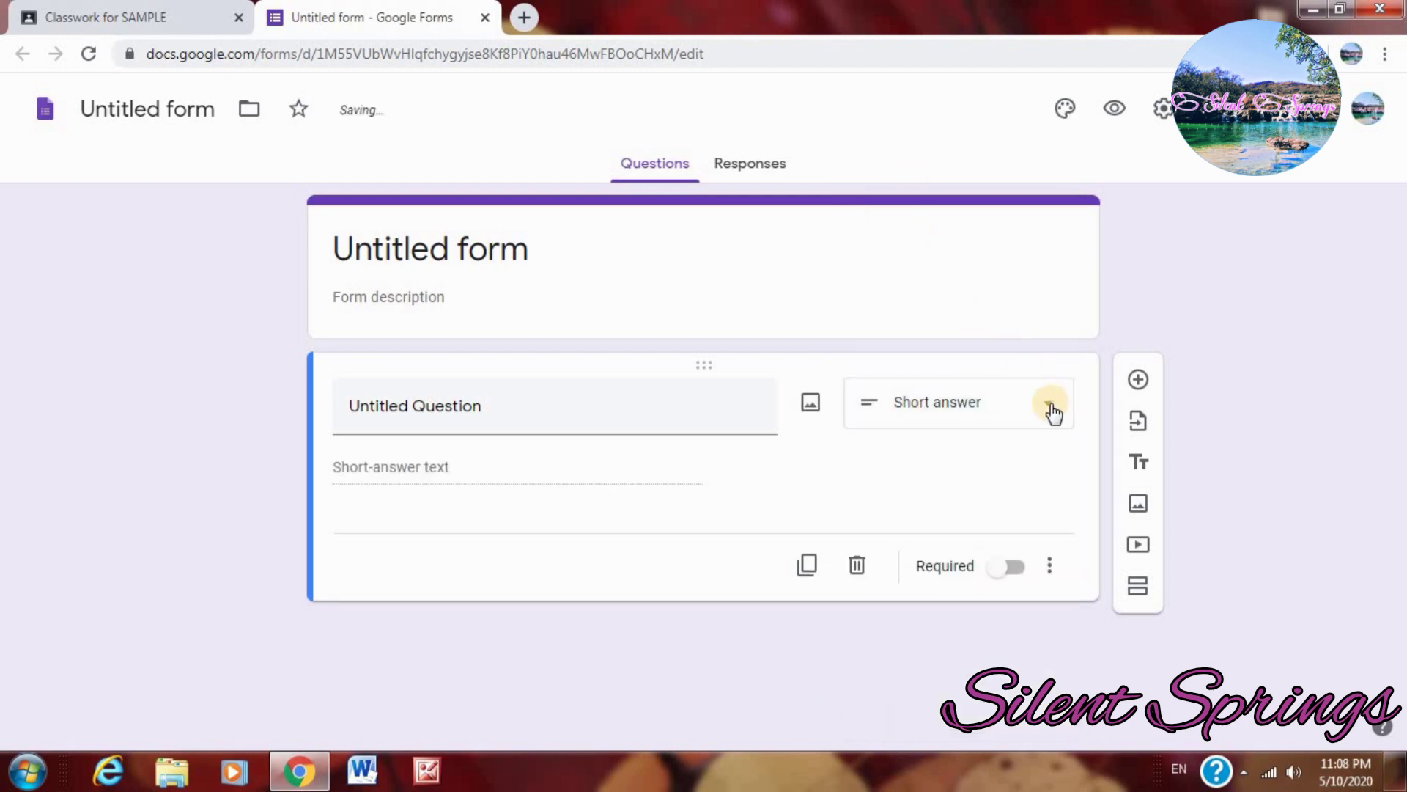
pyautogui.click(1047, 402)
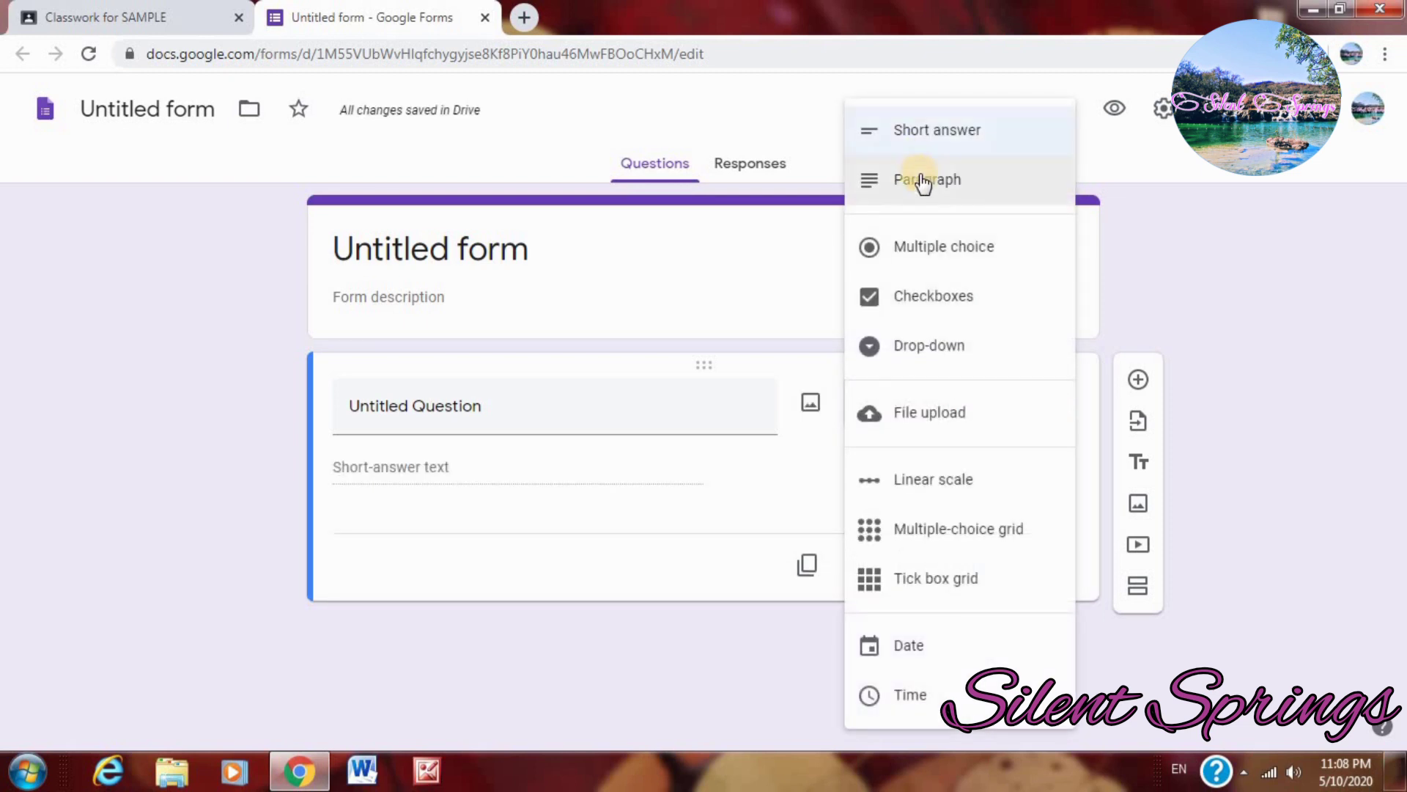
pyautogui.click(919, 180)
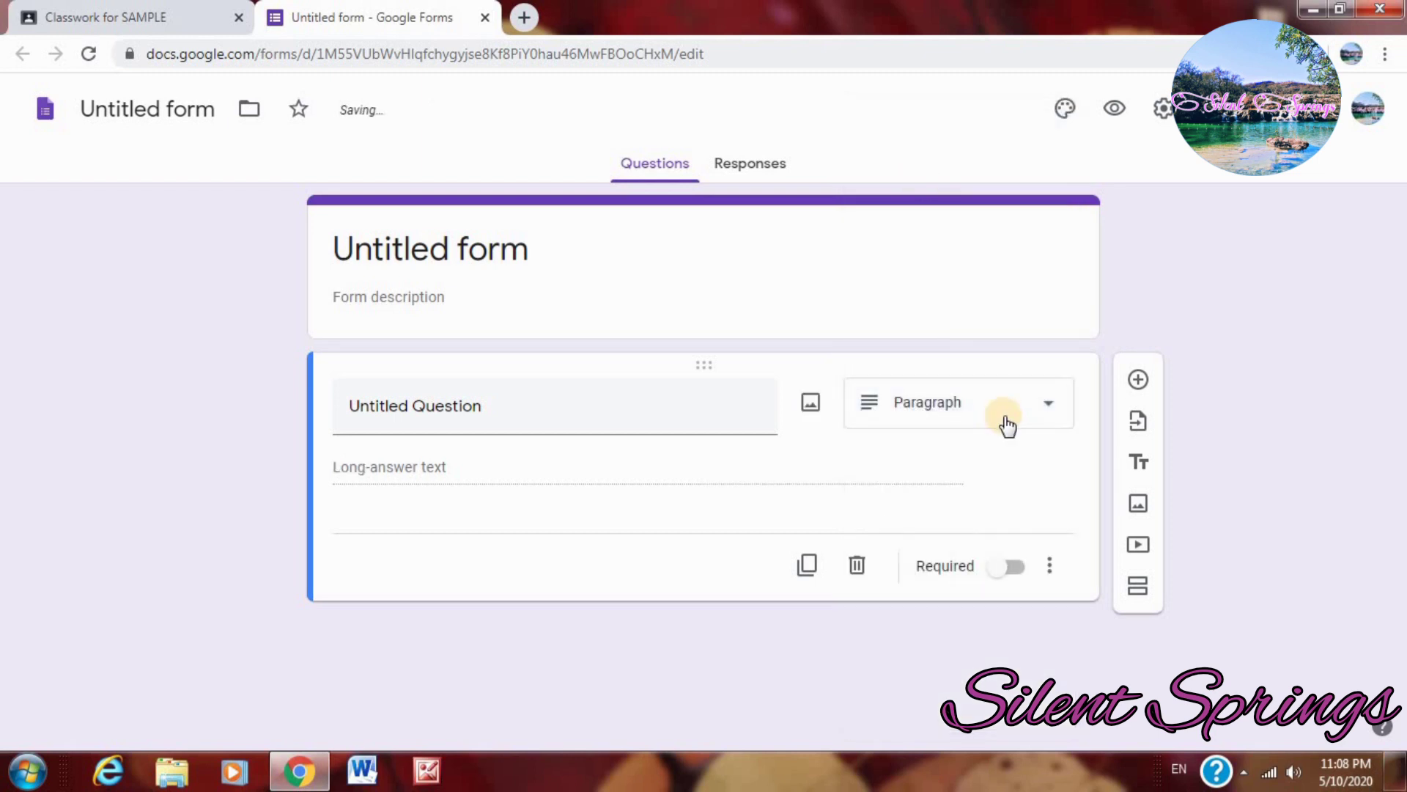
pyautogui.click(1047, 408)
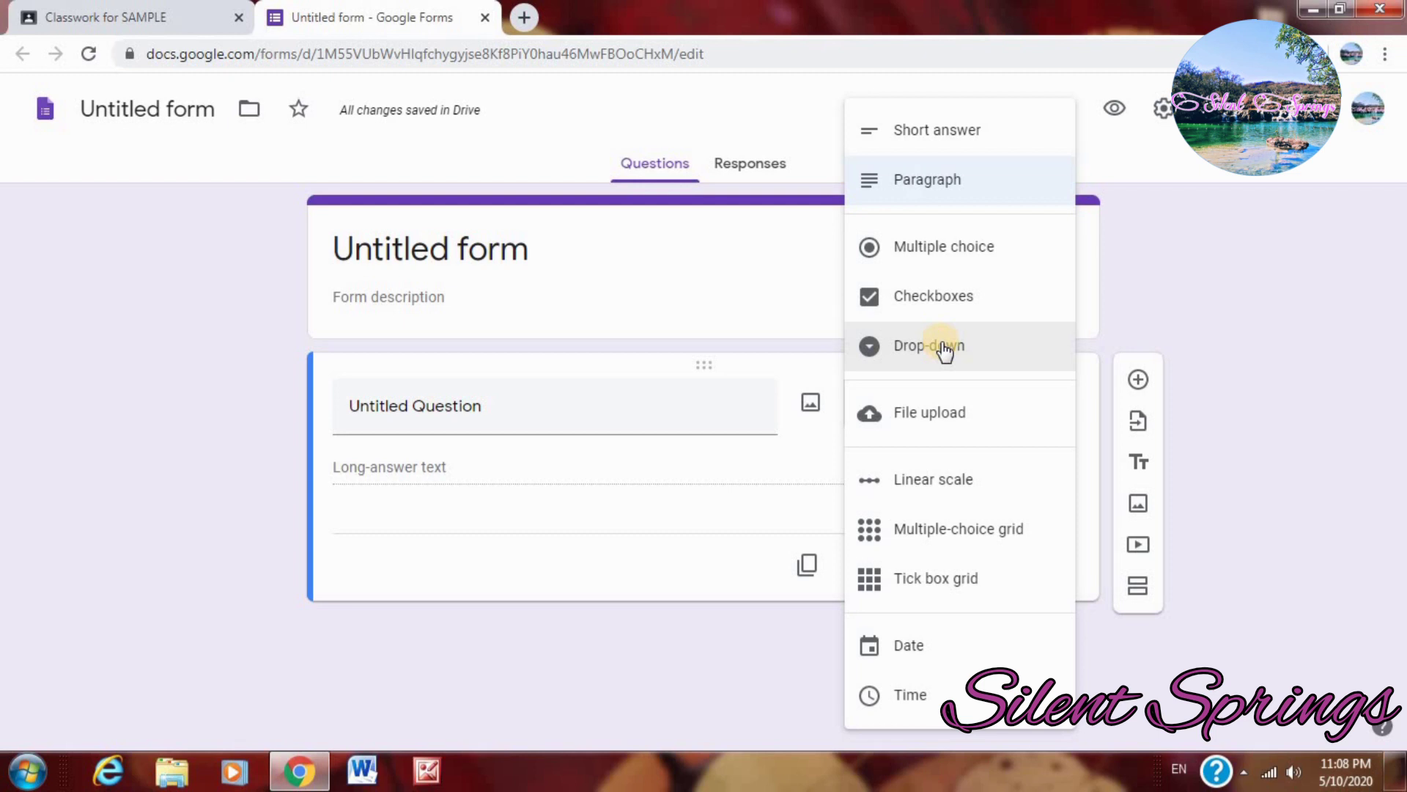
pyautogui.click(486, 400)
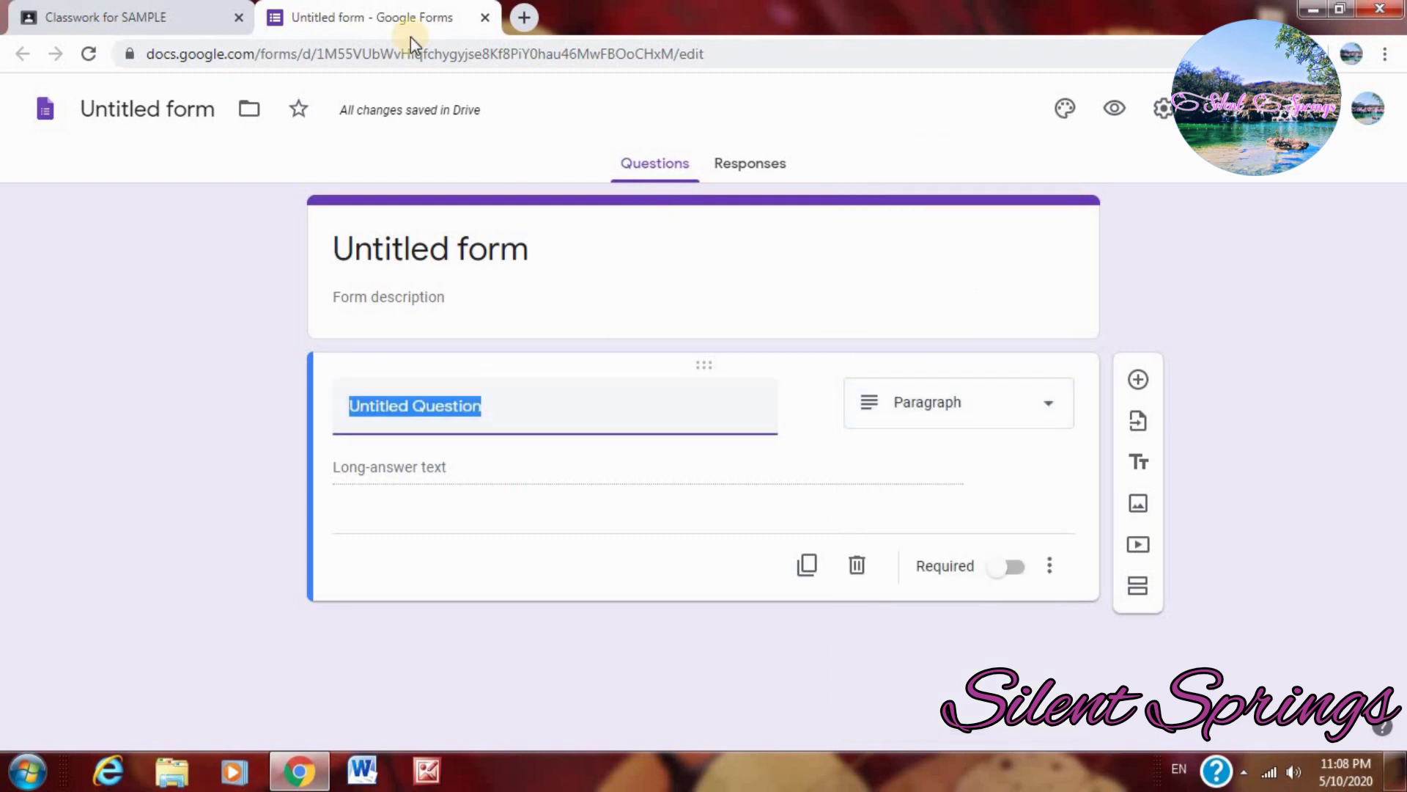
pyautogui.click(484, 17)
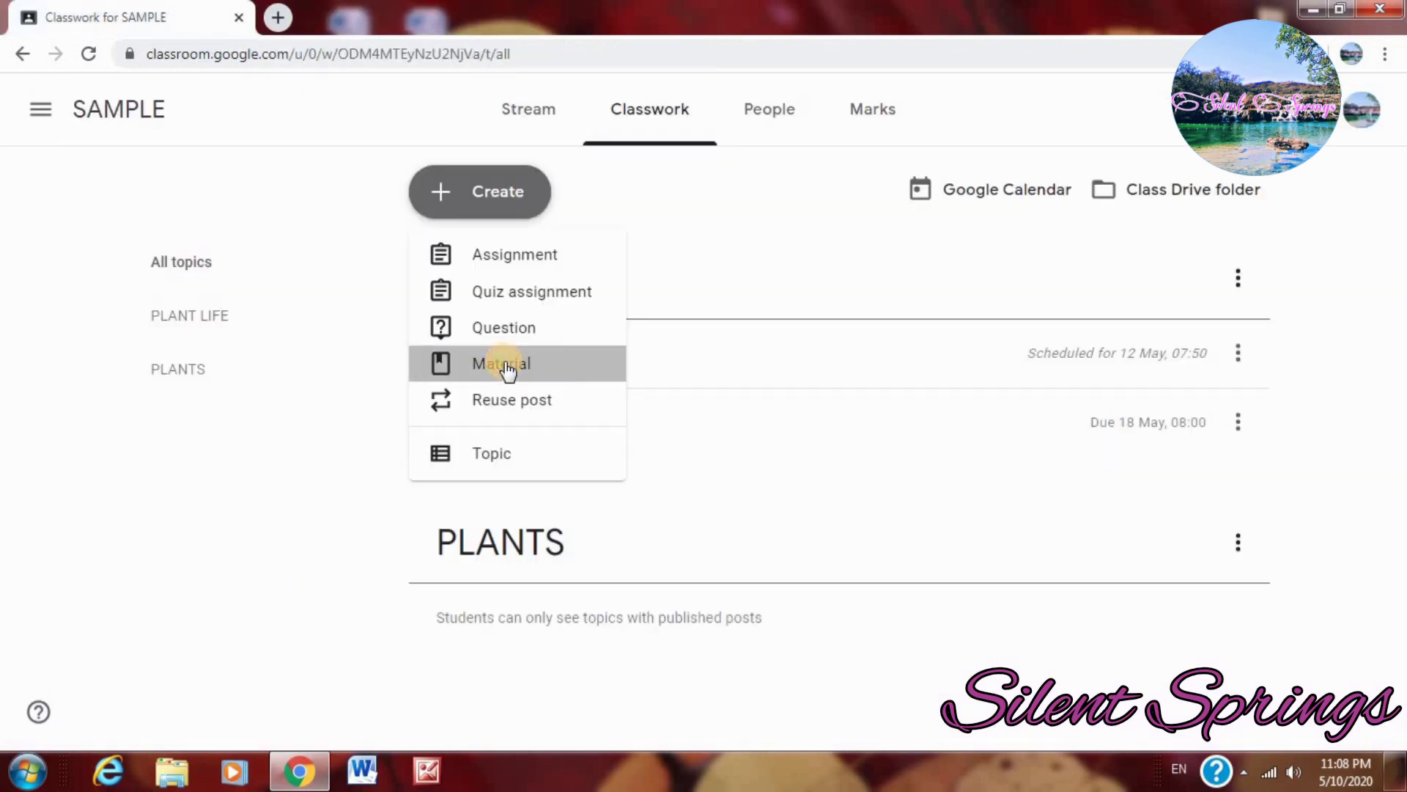
# Create a new class material and attach the file Document 25.pdf uploaded from the device
pyautogui.click(505, 364)
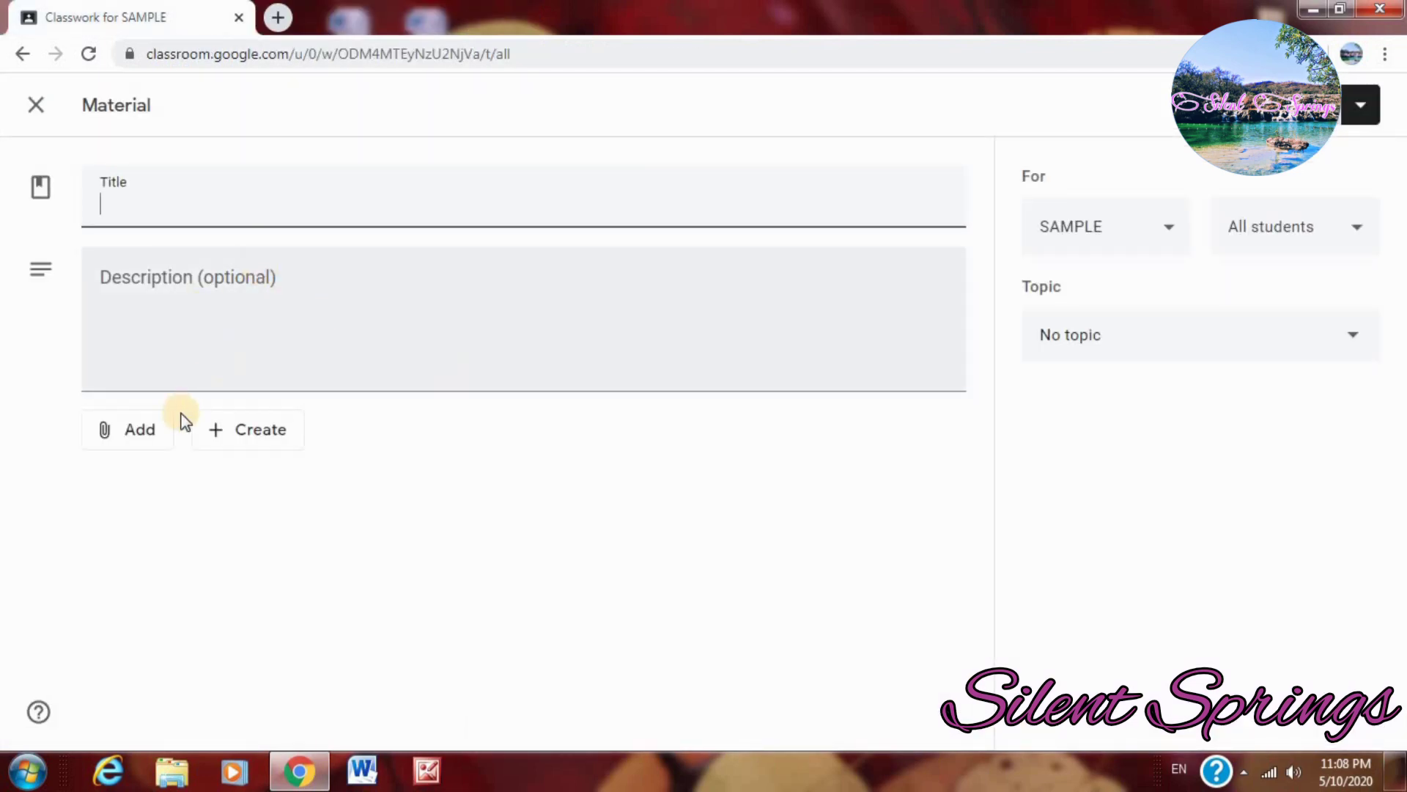
pyautogui.click(121, 440)
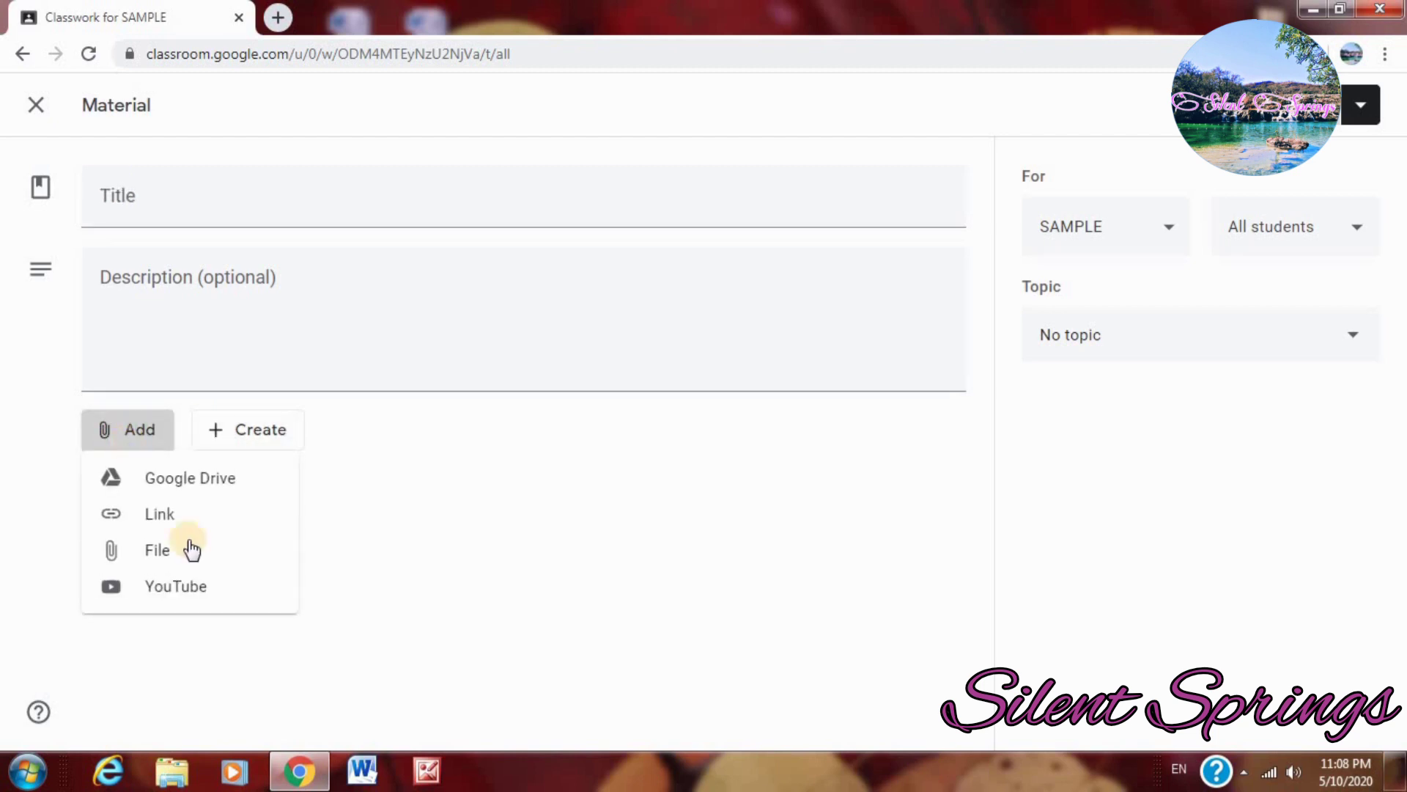
pyautogui.click(166, 548)
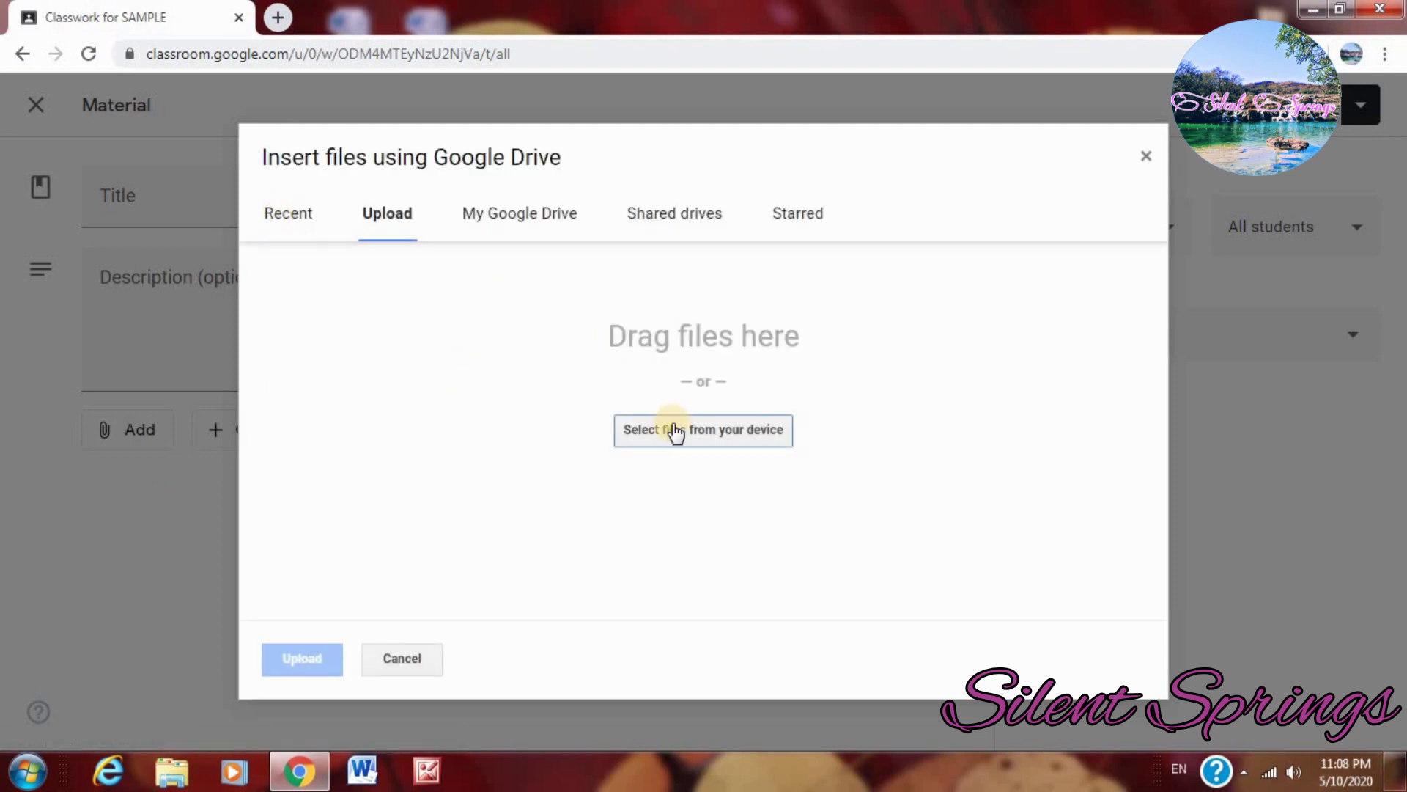
pyautogui.click(690, 431)
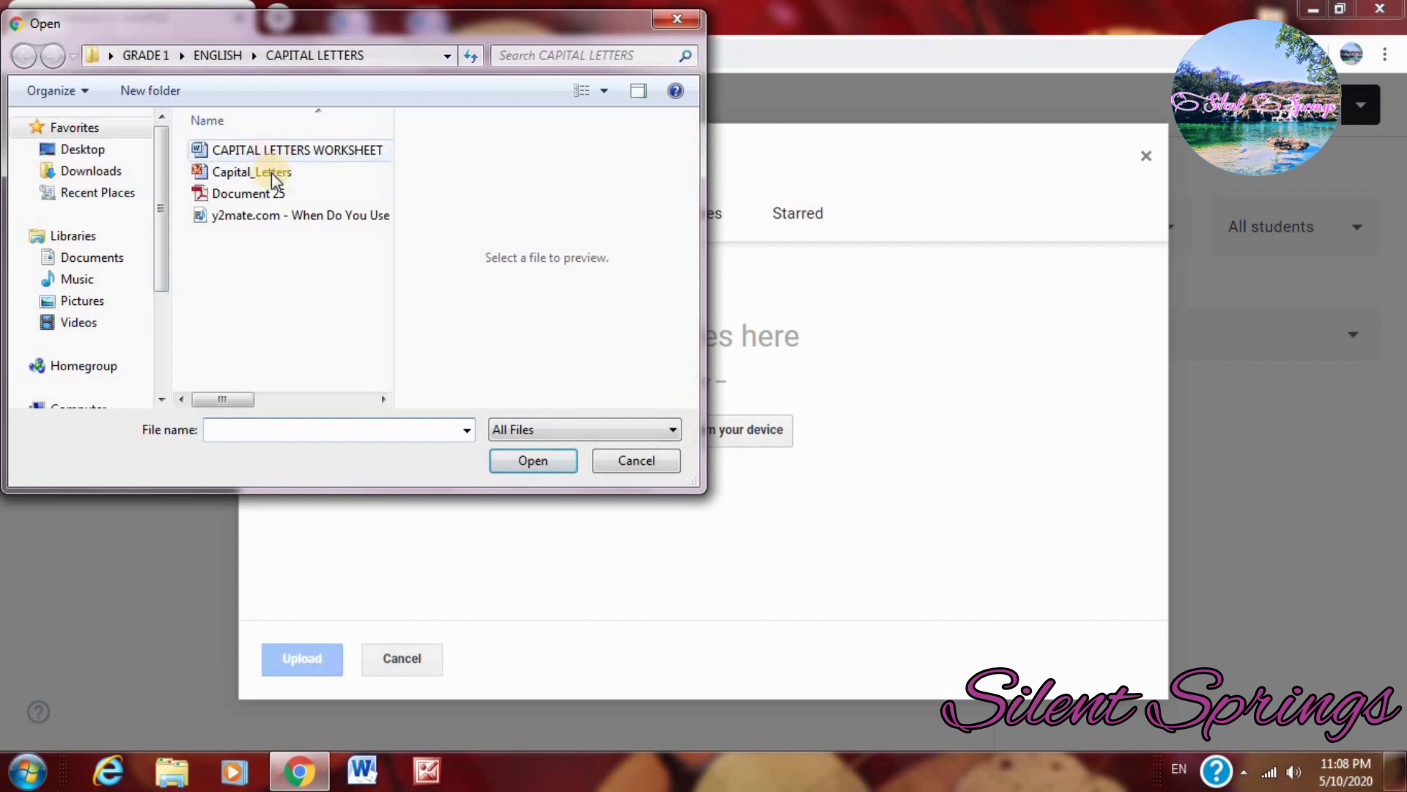
pyautogui.doubleClick(268, 194)
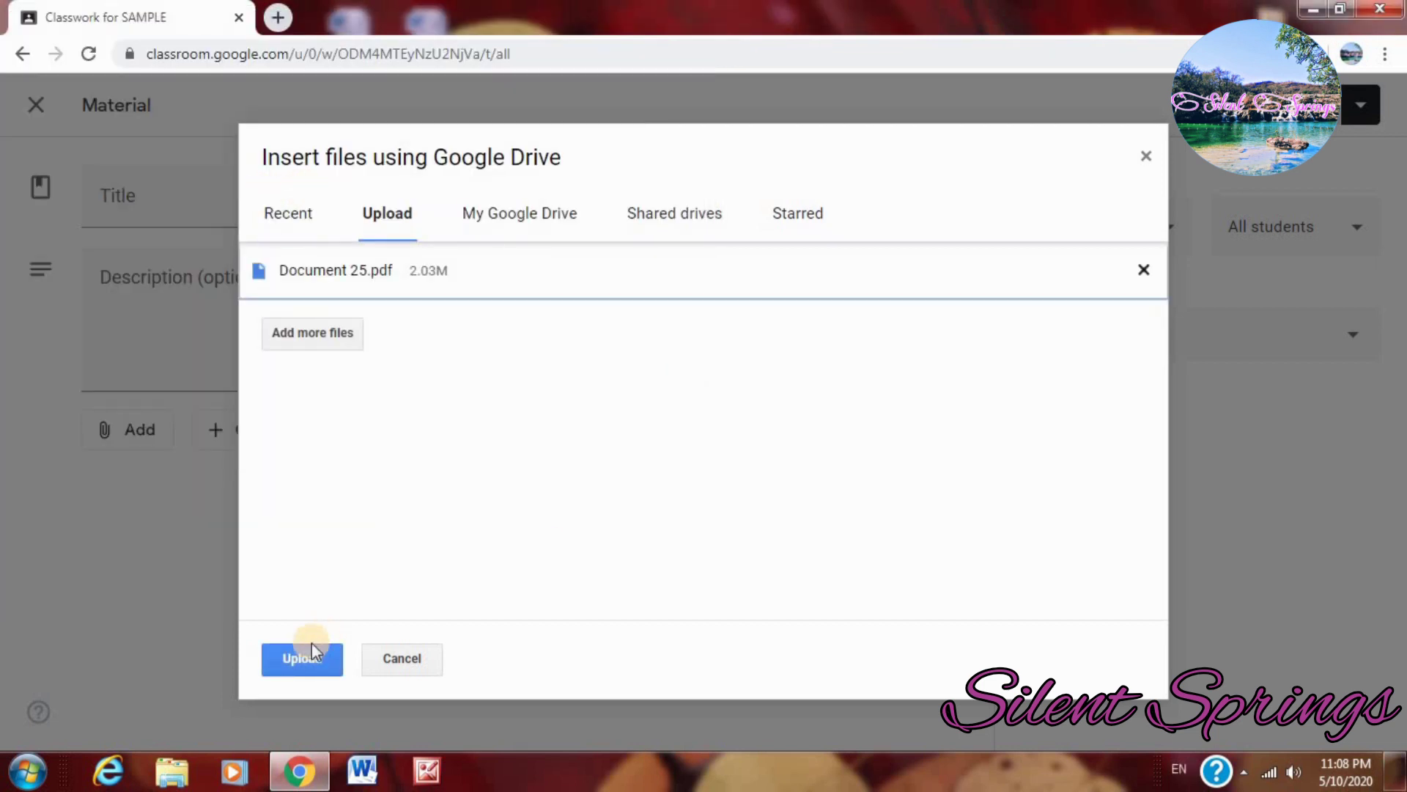
pyautogui.click(306, 659)
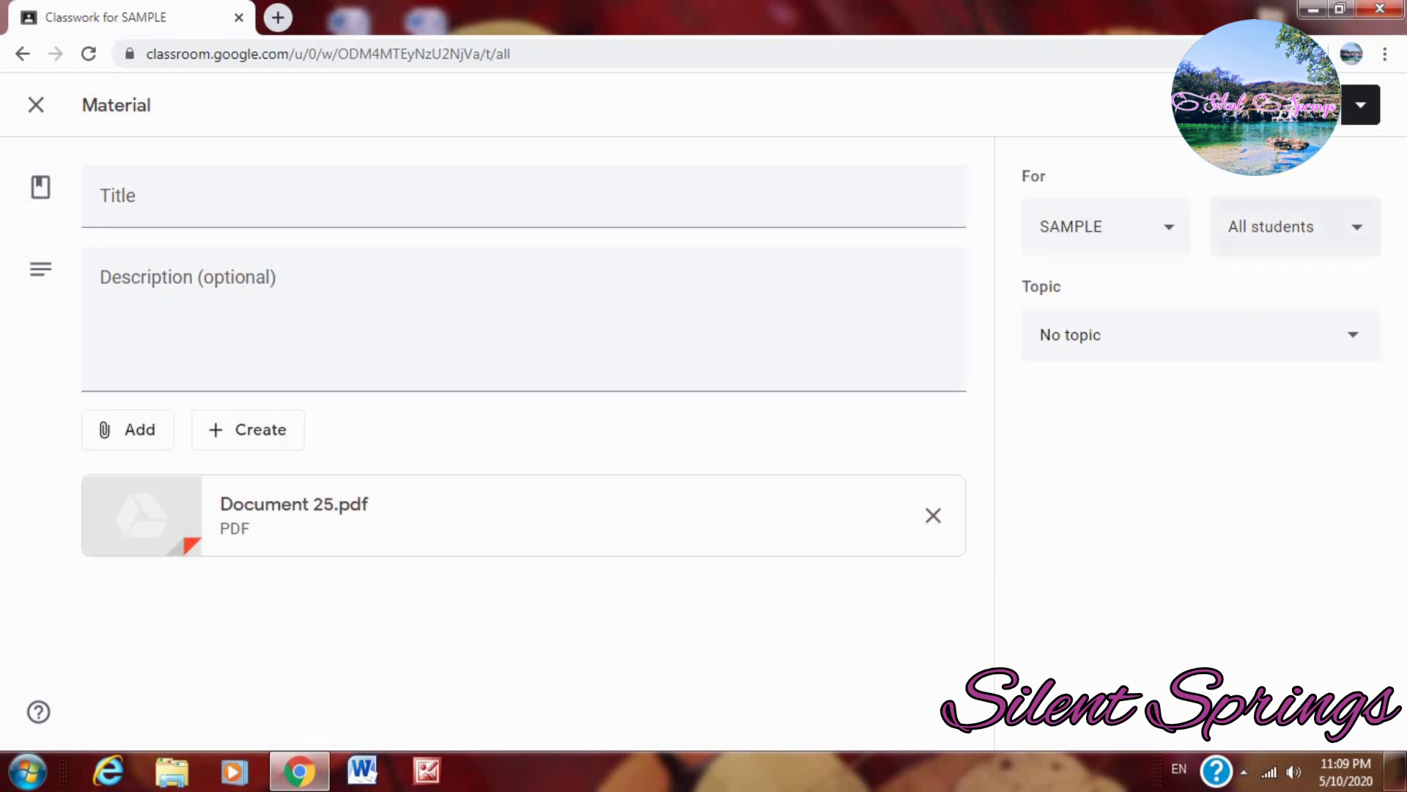
# Title the material ENGLISH and post it to the class
pyautogui.click(493, 215)
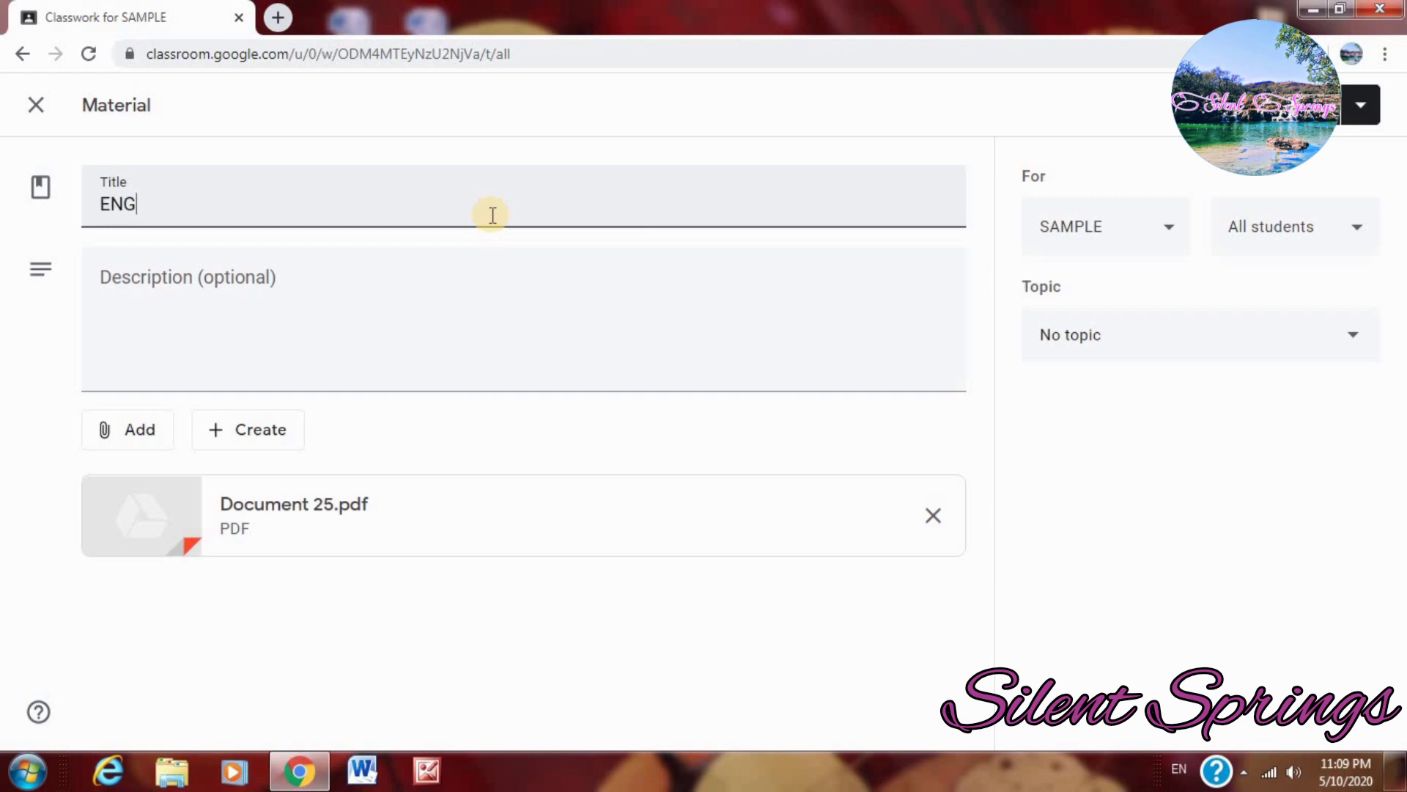
pyautogui.write('ENGLISH')
pyautogui.click(1246, 105)
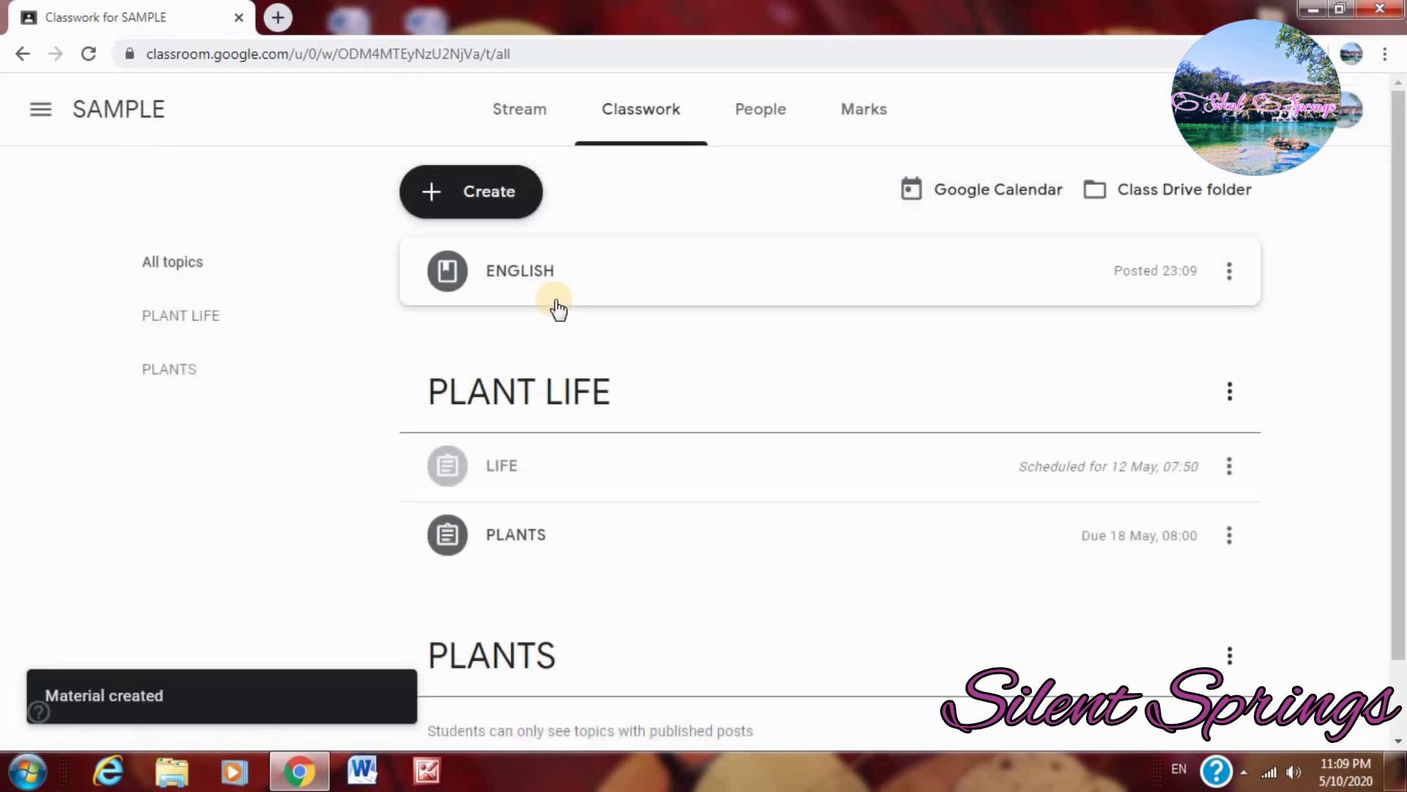
# View the Document 25.pdf attachment of the ENGLISH material and close the preview
pyautogui.click(627, 280)
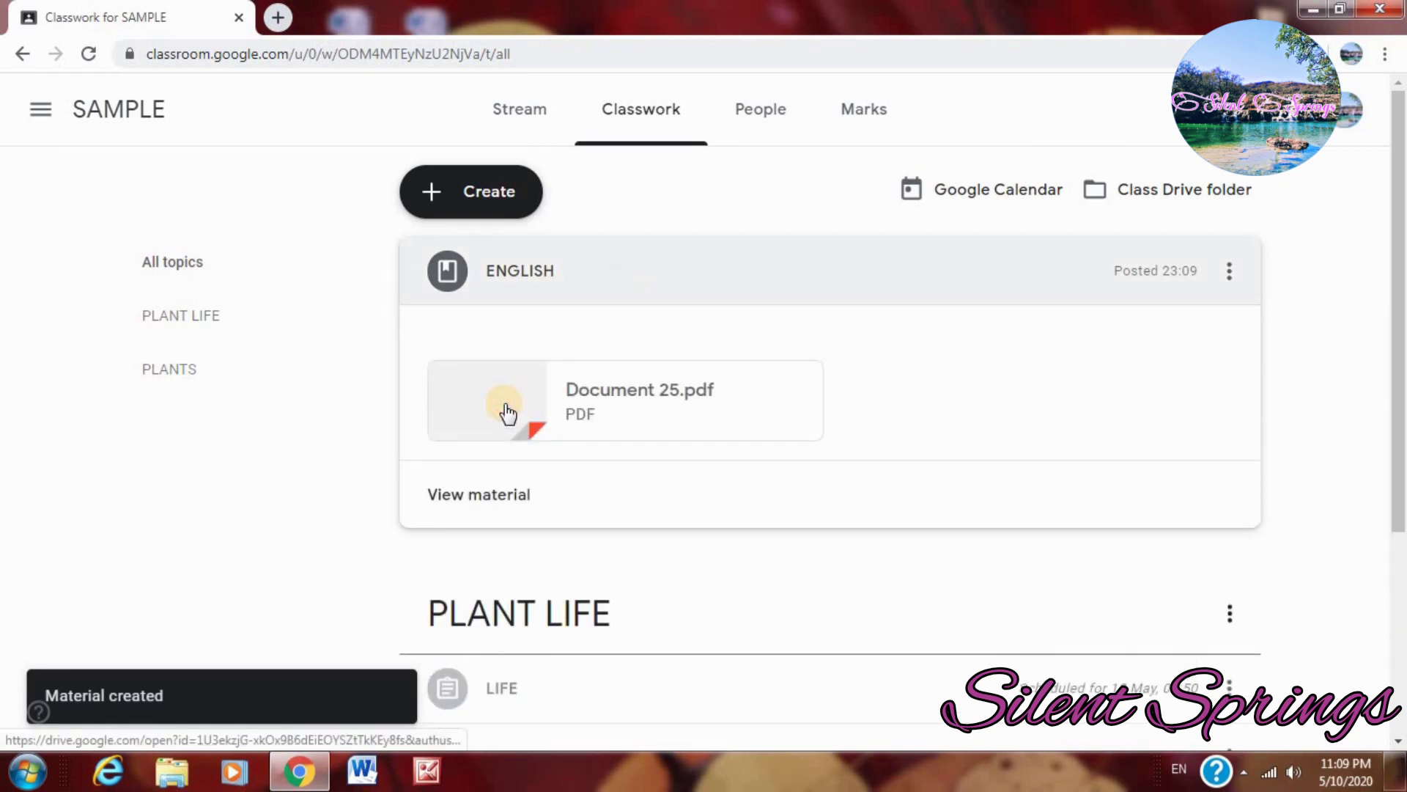
pyautogui.click(505, 406)
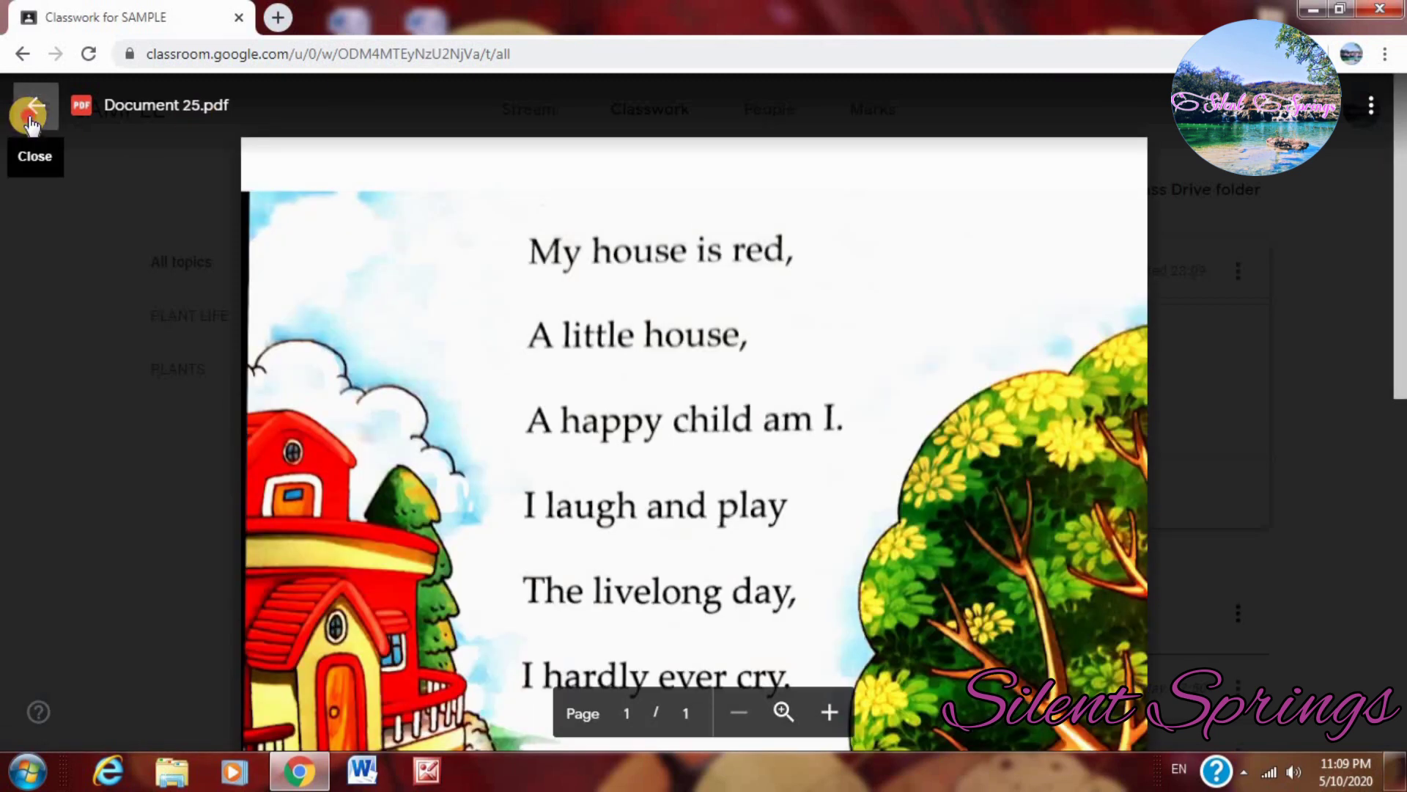
pyautogui.click(31, 119)
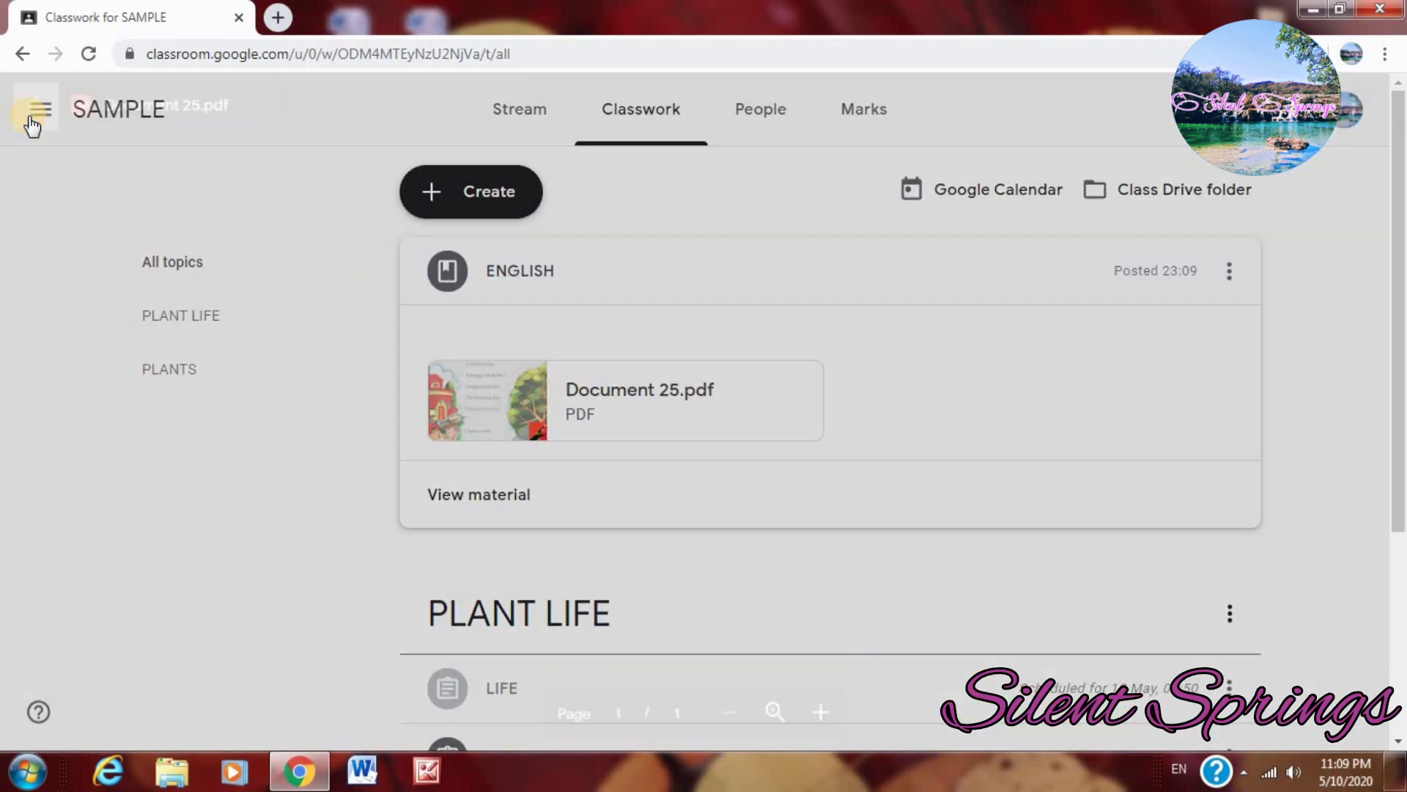
pyautogui.click(500, 195)
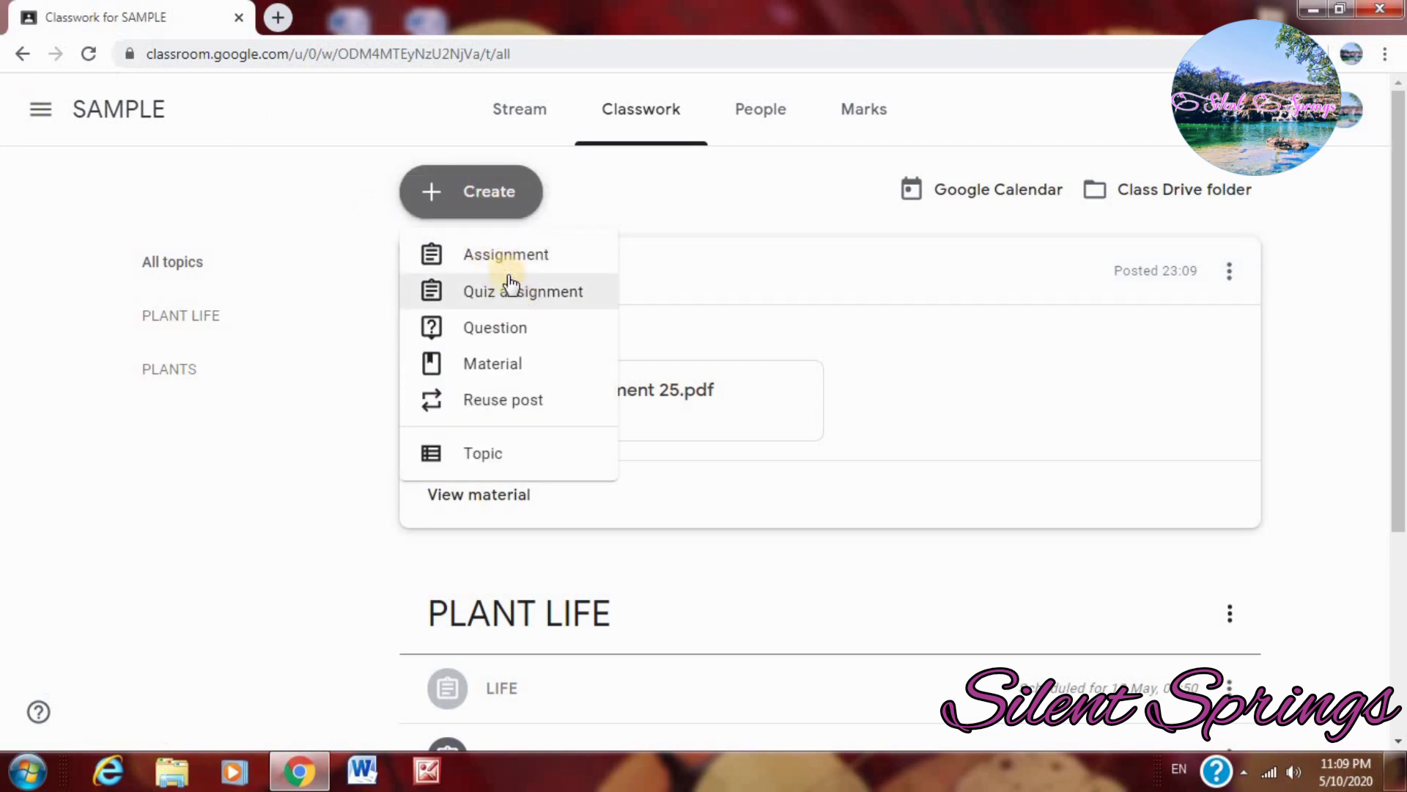
pyautogui.click(499, 330)
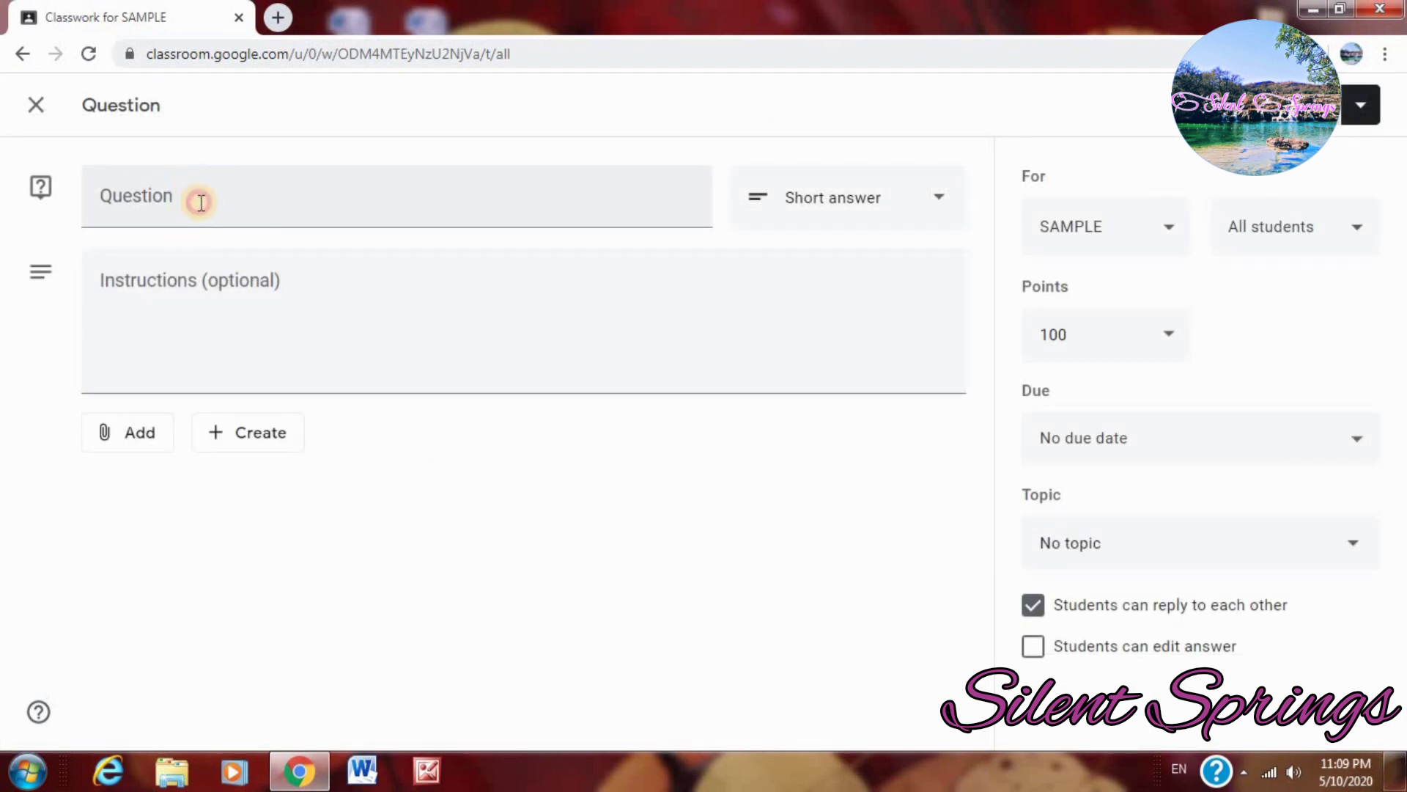
pyautogui.click(200, 203)
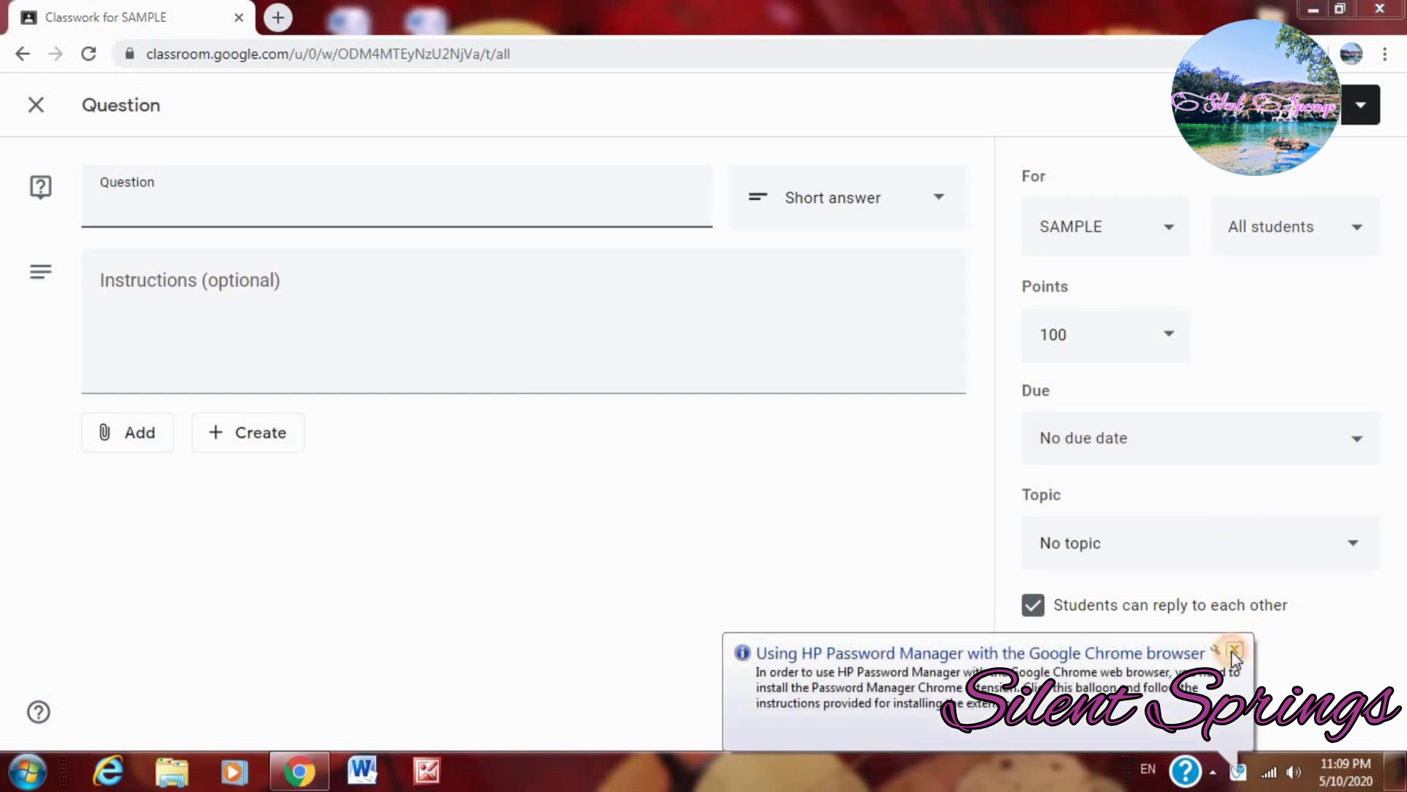
pyautogui.click(1234, 650)
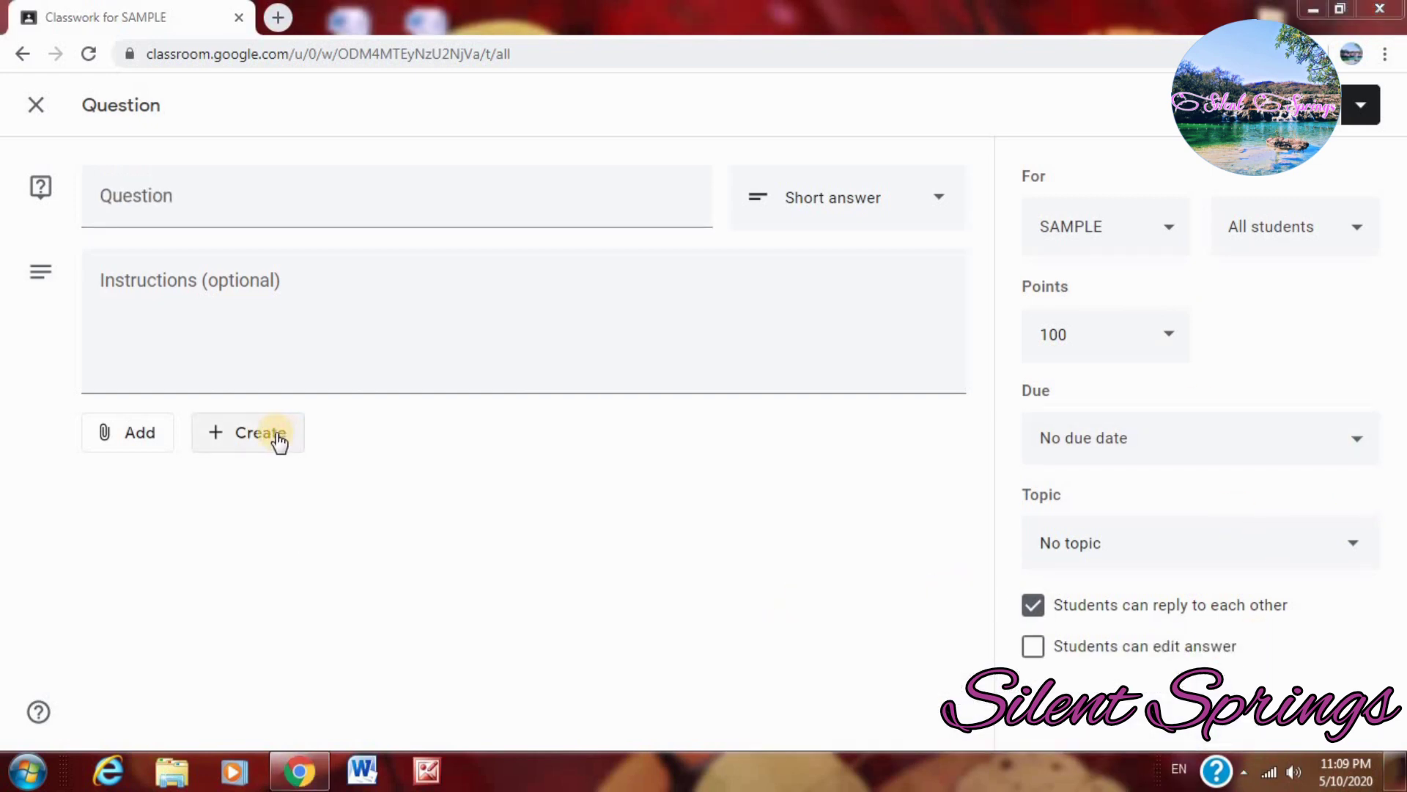
pyautogui.click(22, 55)
pyautogui.click(469, 198)
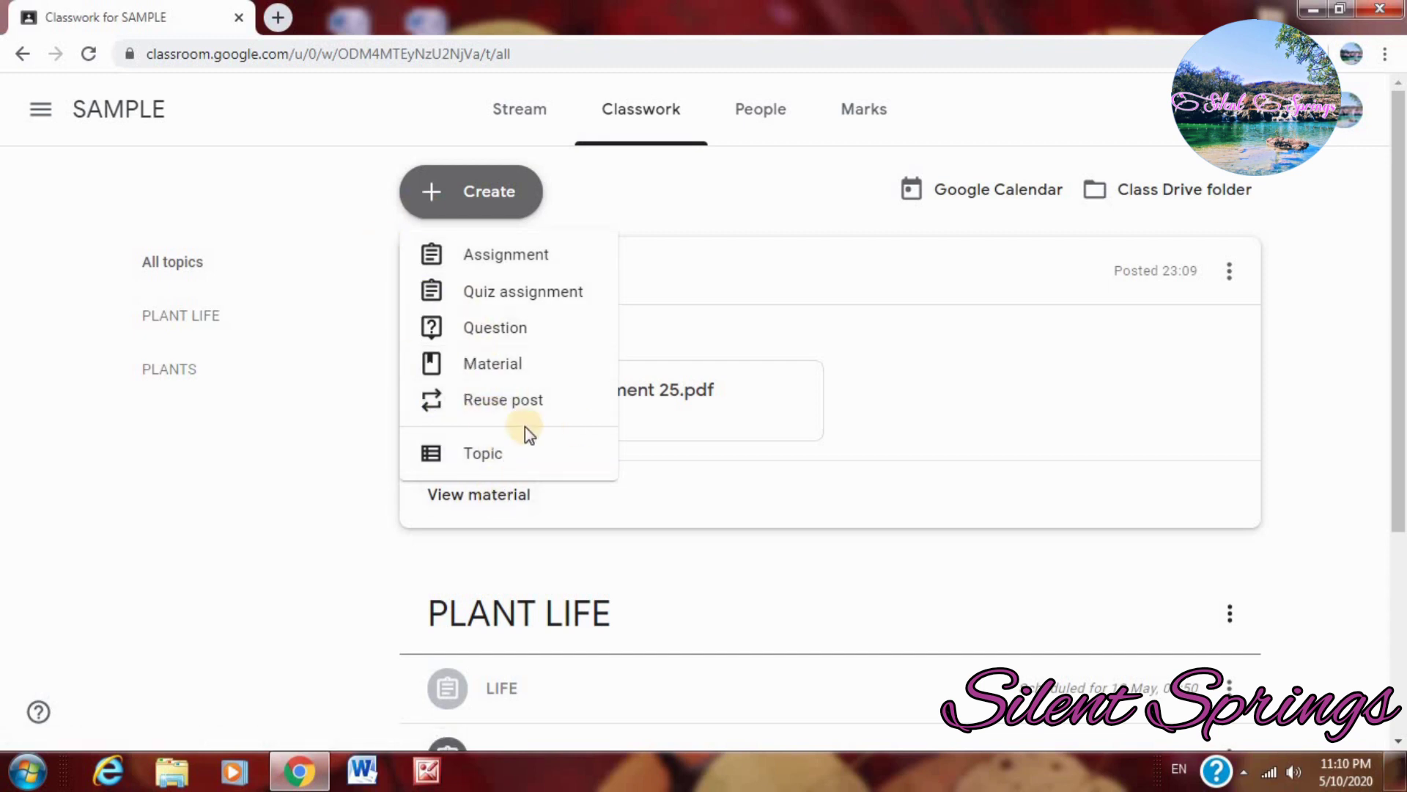
pyautogui.click(301, 185)
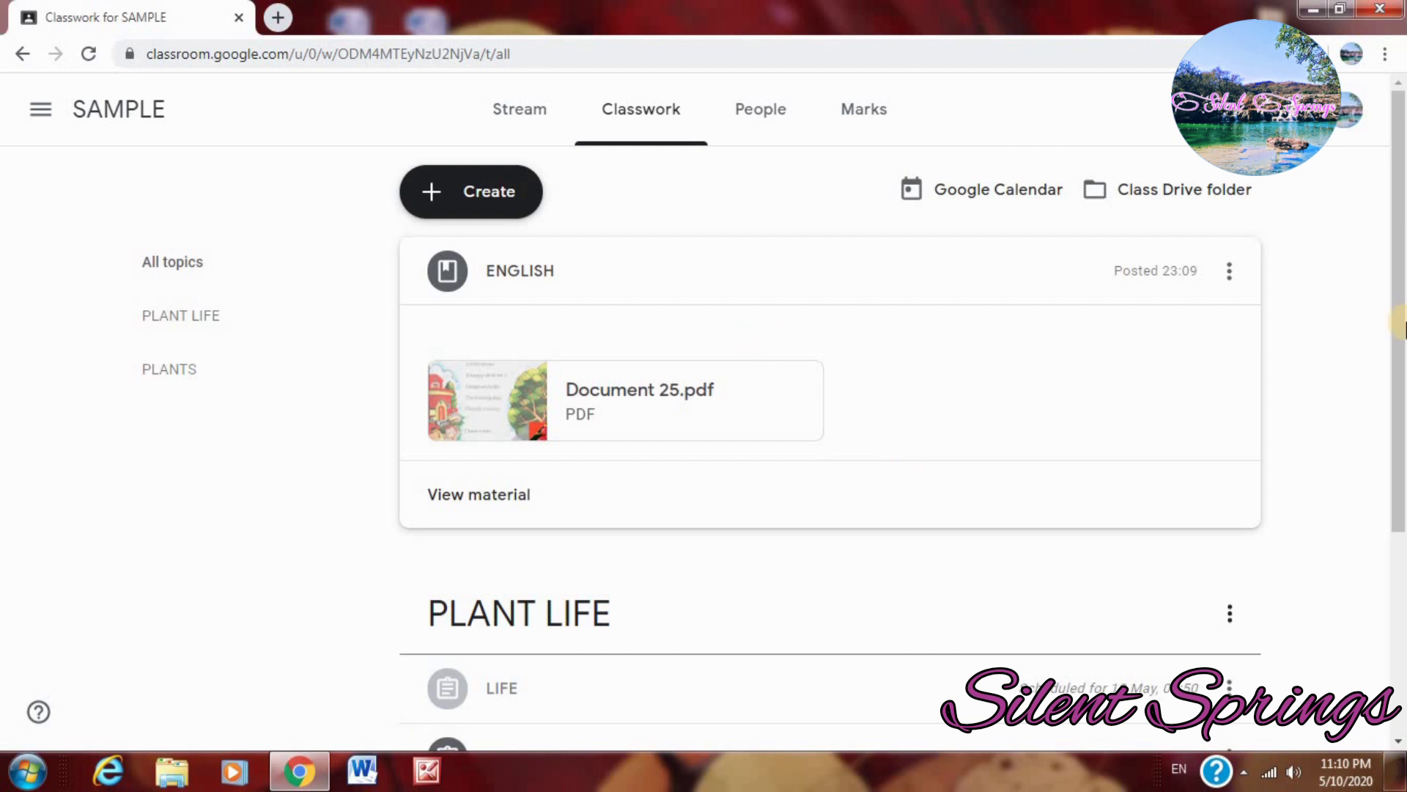
# Delete the ENGLISH material from the class's classwork and confirm the deletion
pyautogui.moveTo(1396, 301)
pyautogui.mouseDown()
pyautogui.moveTo(1397, 415)
pyautogui.moveTo(1396, 324)
pyautogui.mouseUp()
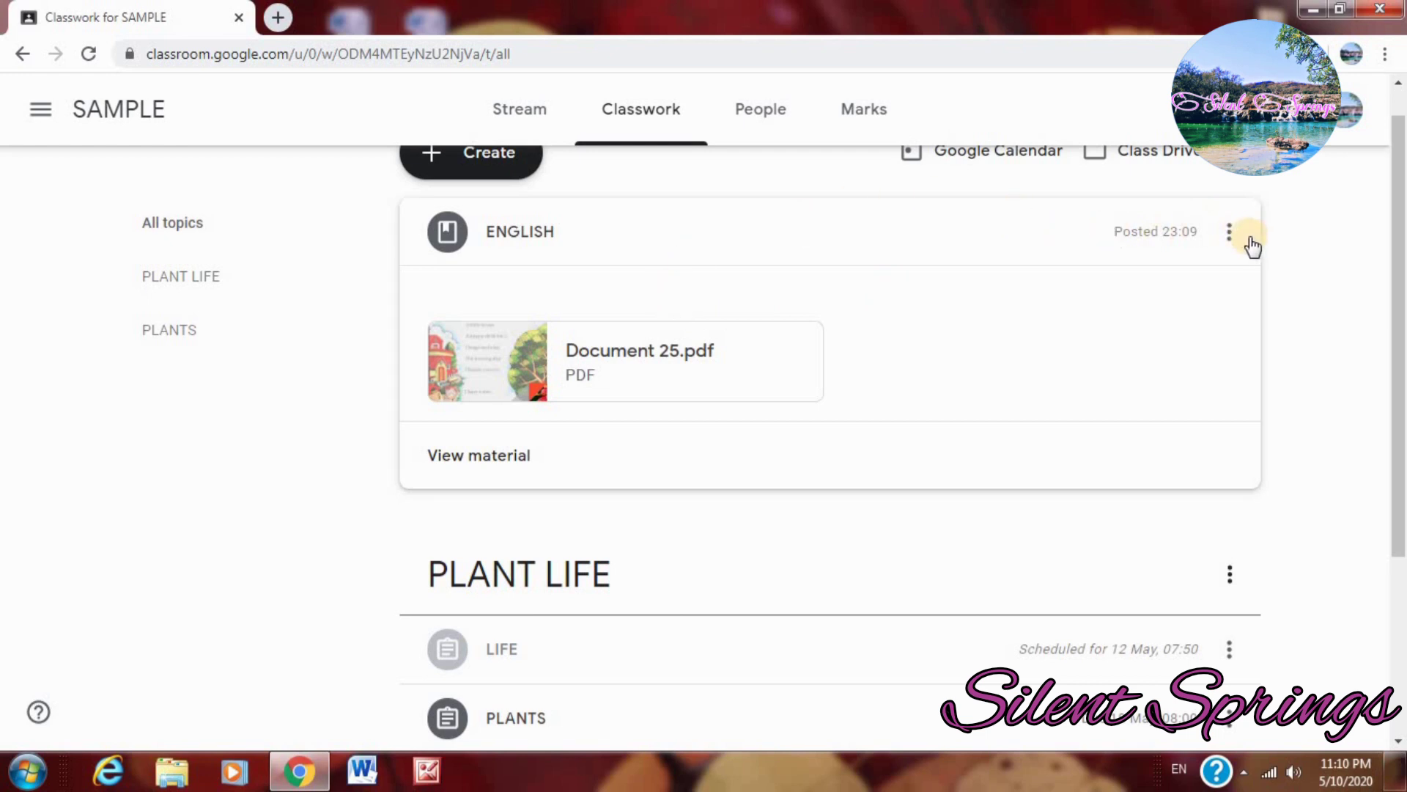
pyautogui.click(1226, 233)
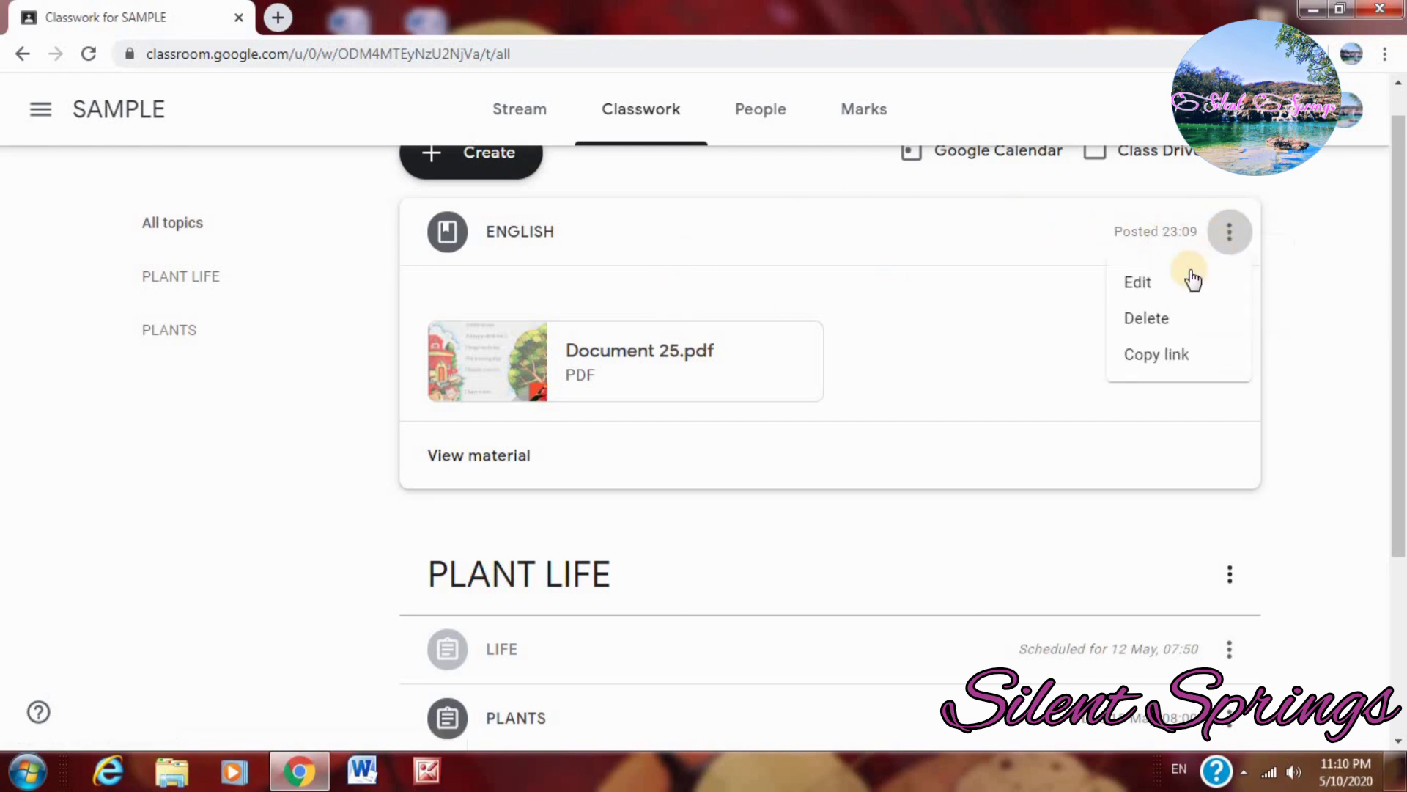
pyautogui.click(1162, 320)
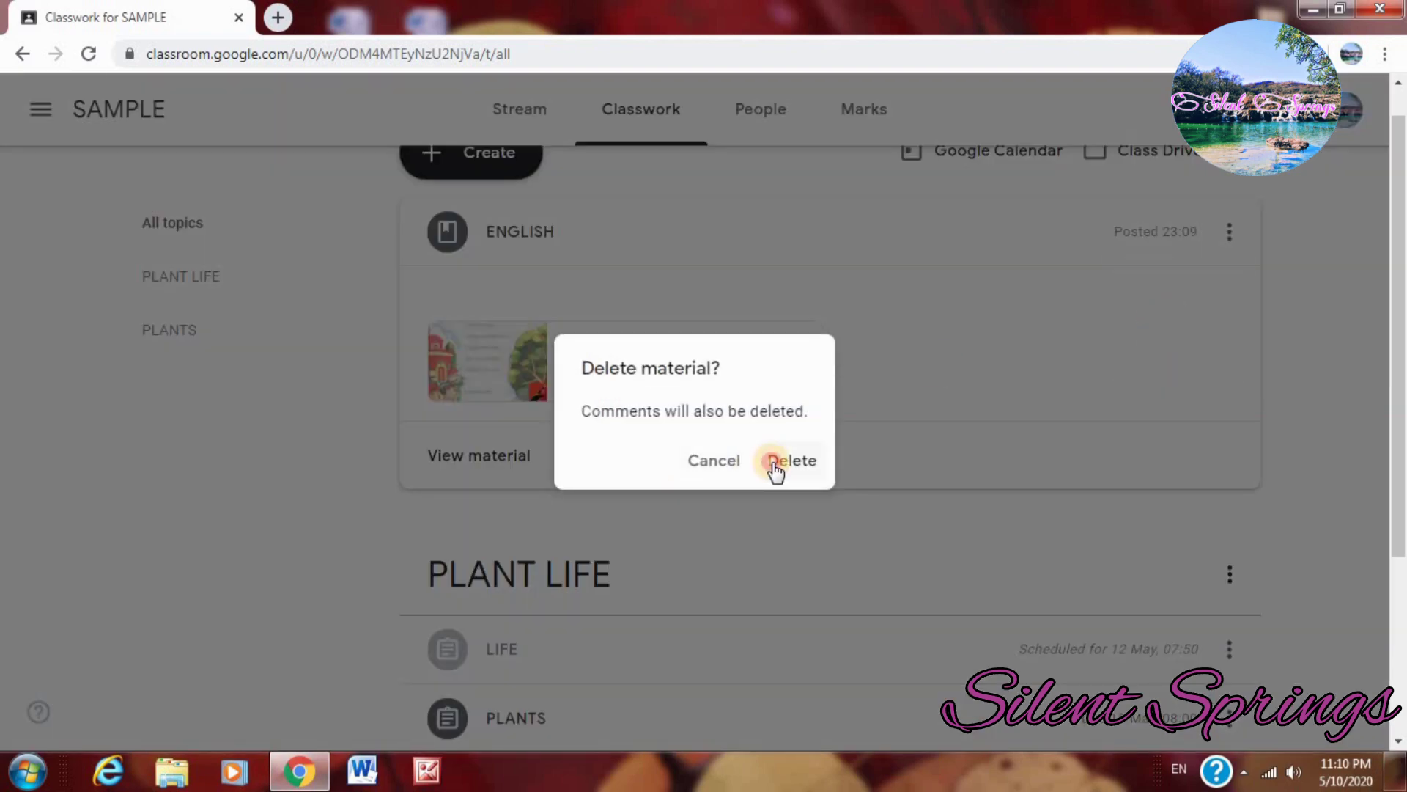
pyautogui.click(776, 464)
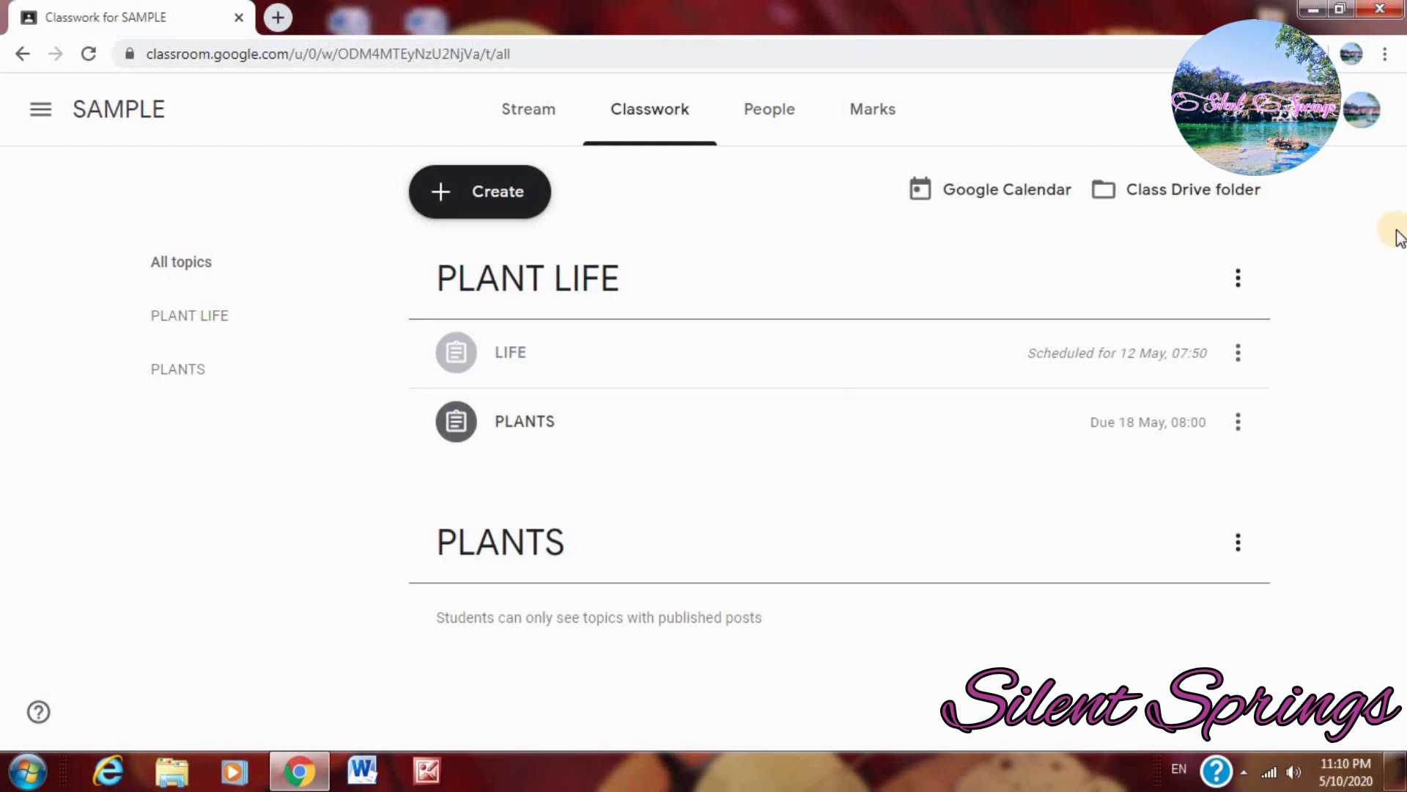
# Open the PLANTS assignment for editing, and examine the description and first question of its PLANTS AROUND US form in edit mode
pyautogui.click(1239, 433)
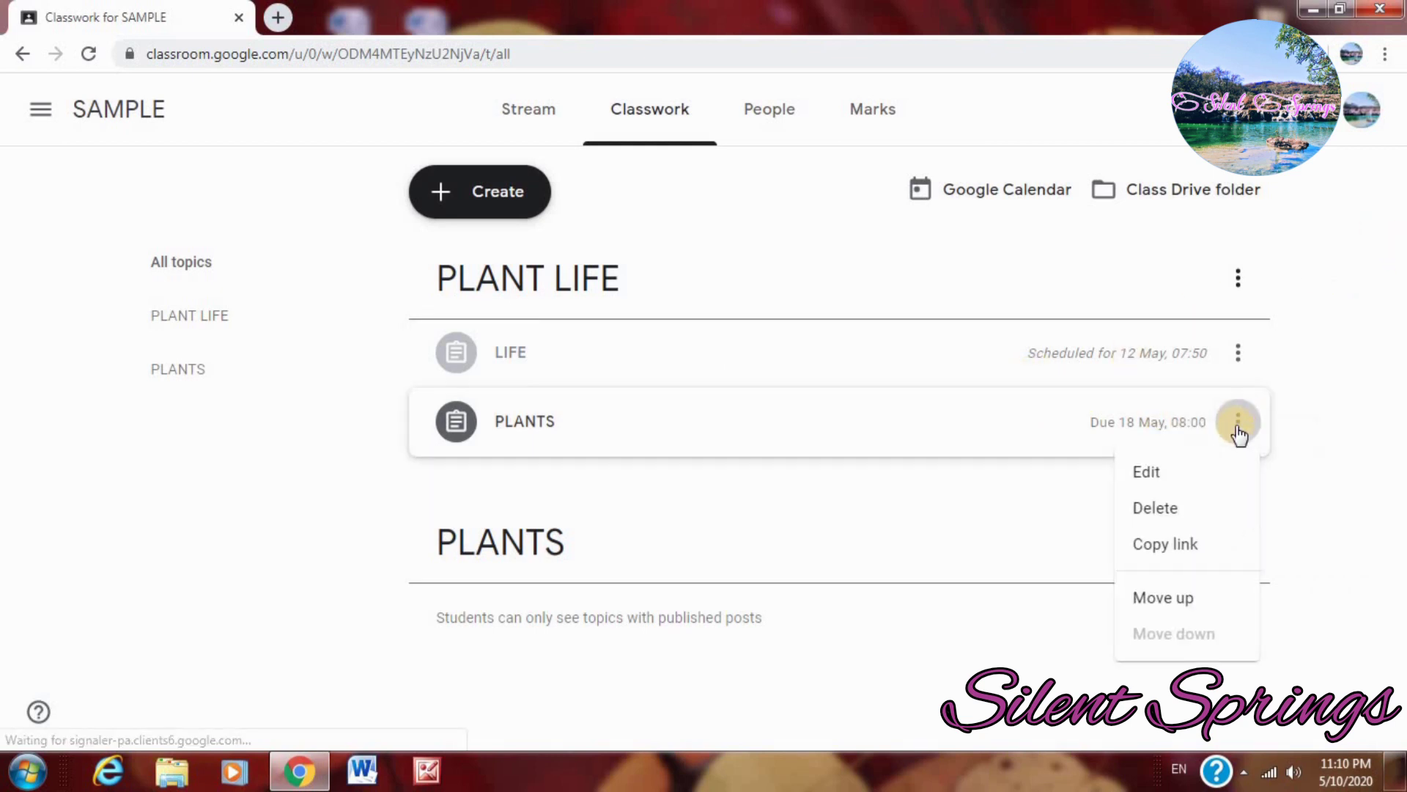
pyautogui.click(1151, 476)
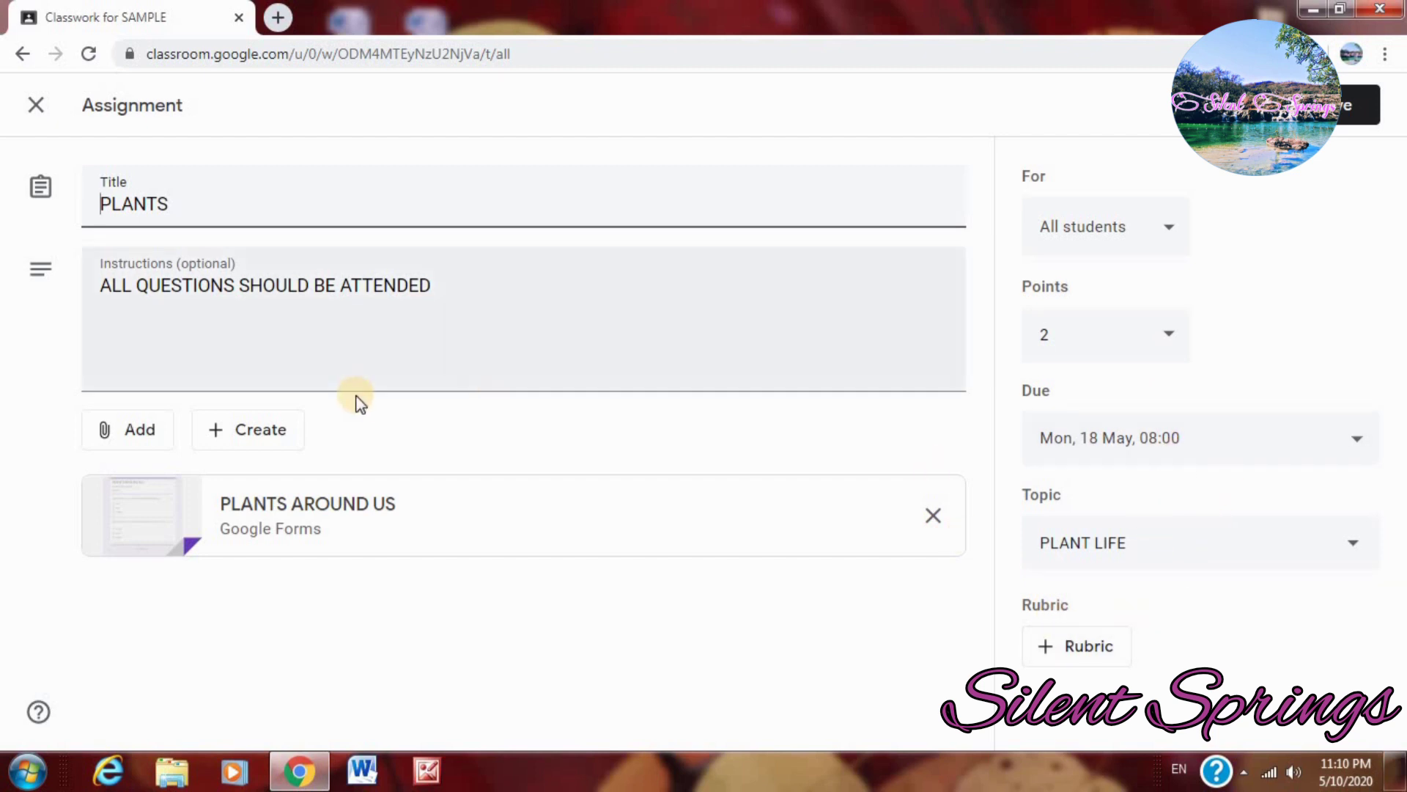
pyautogui.click(293, 511)
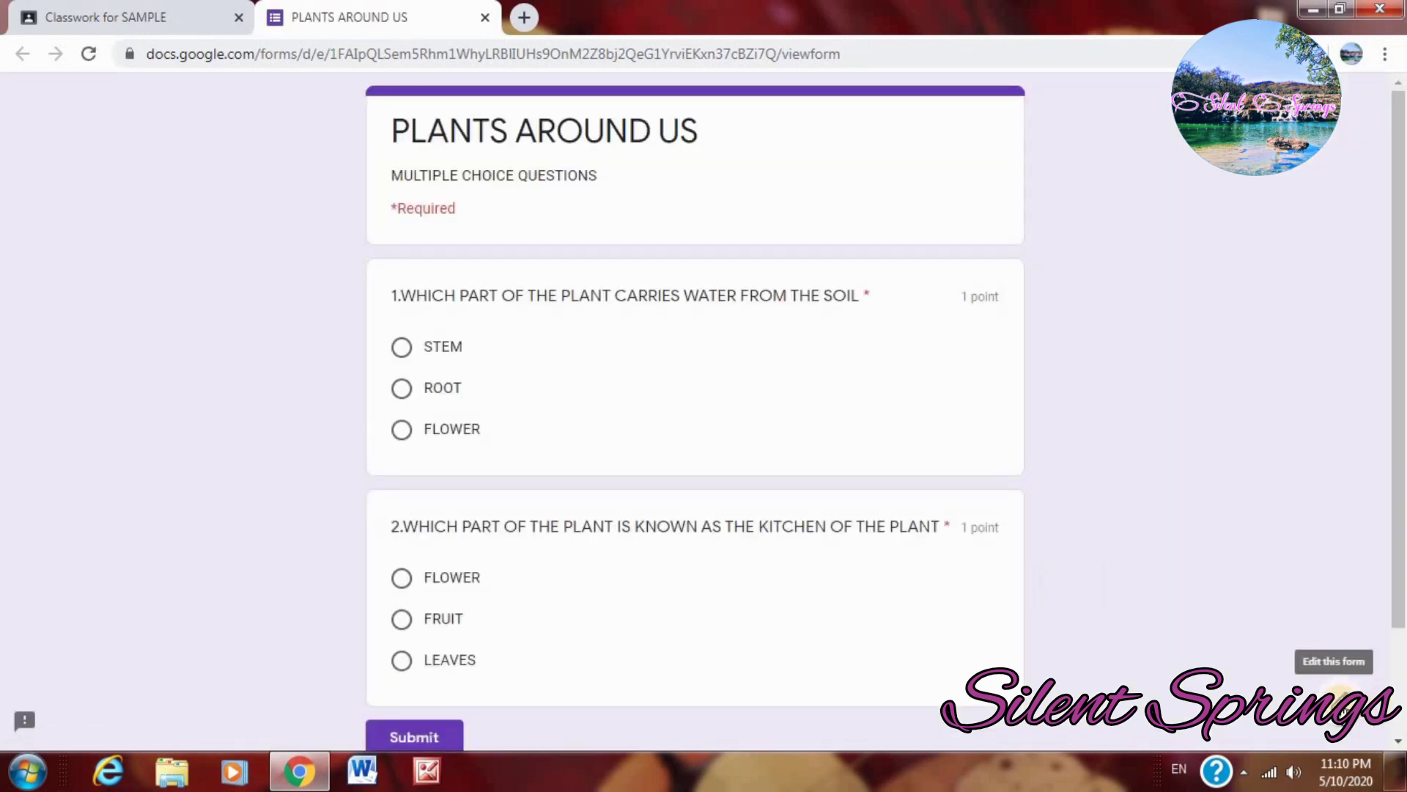
pyautogui.click(1342, 692)
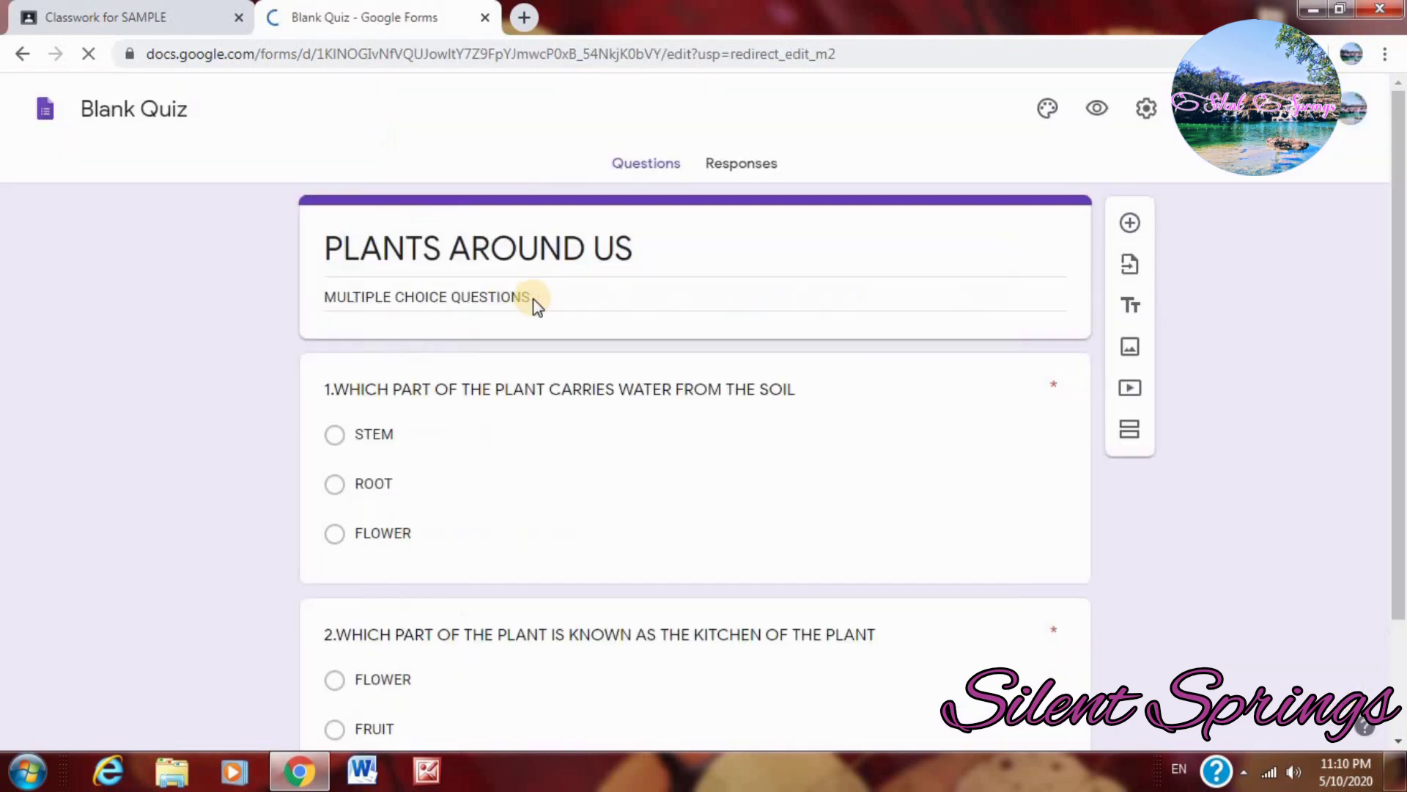
pyautogui.tripleClick(524, 293)
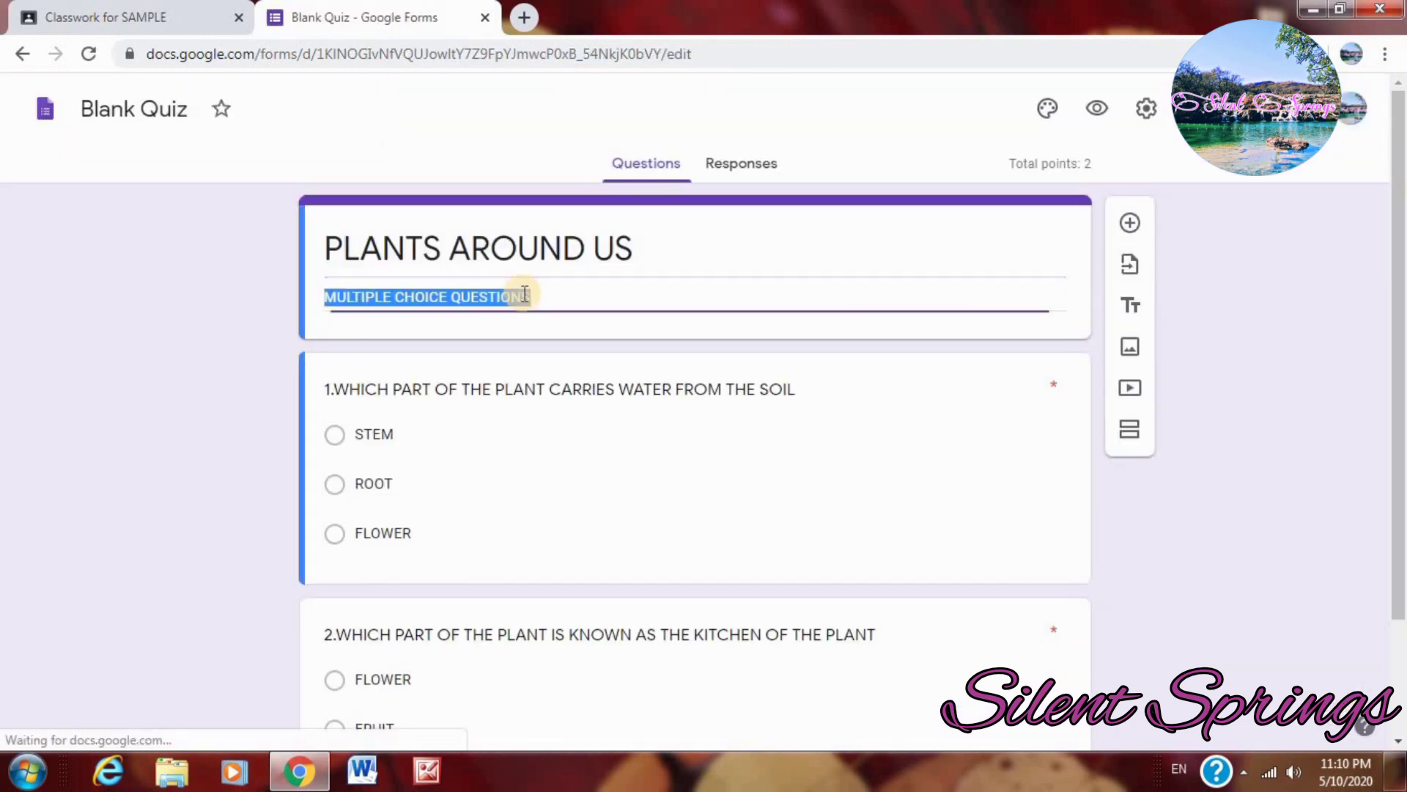
pyautogui.click(525, 390)
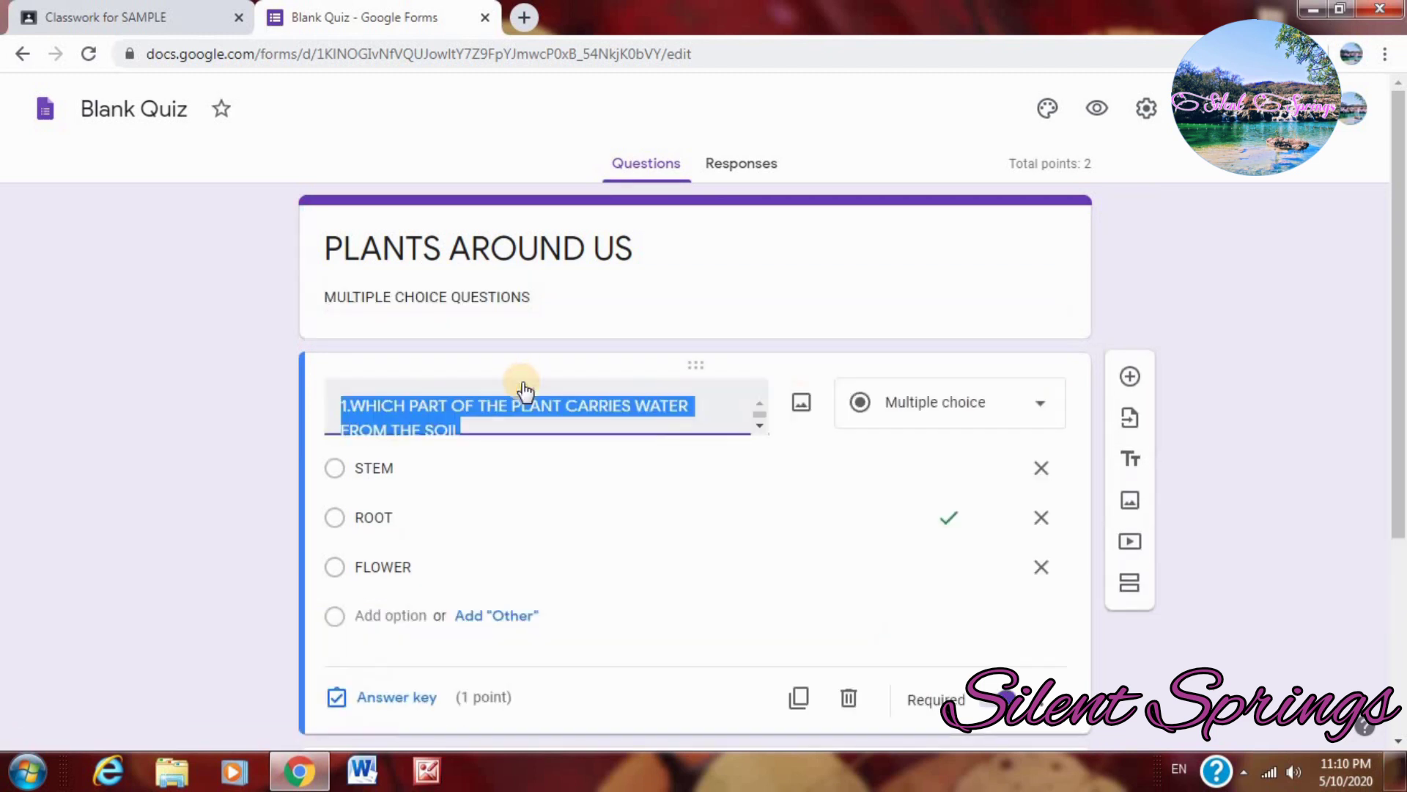
# Close the quiz form, leave the PLANTS assignment without saving changes, and close the class page
pyautogui.click(484, 18)
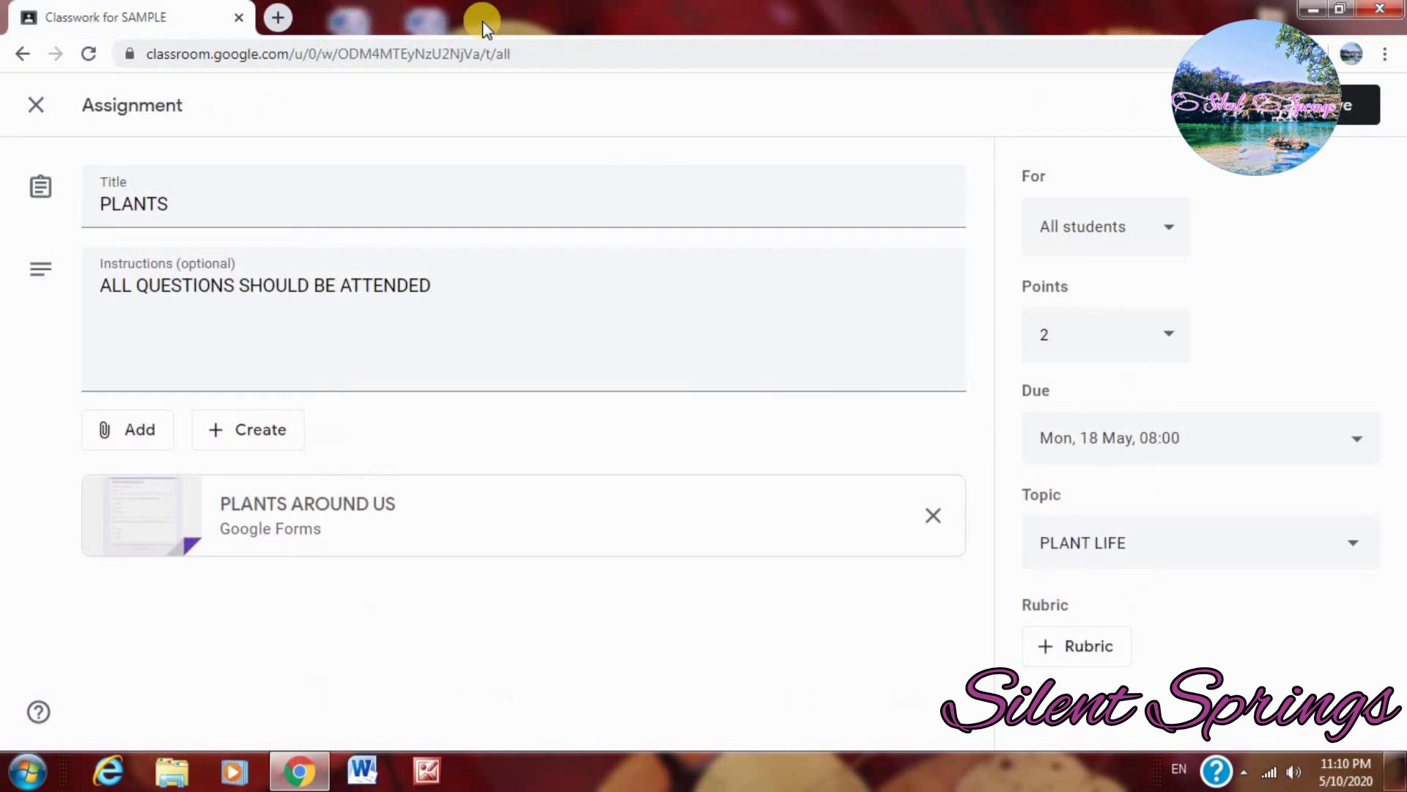
pyautogui.click(15, 56)
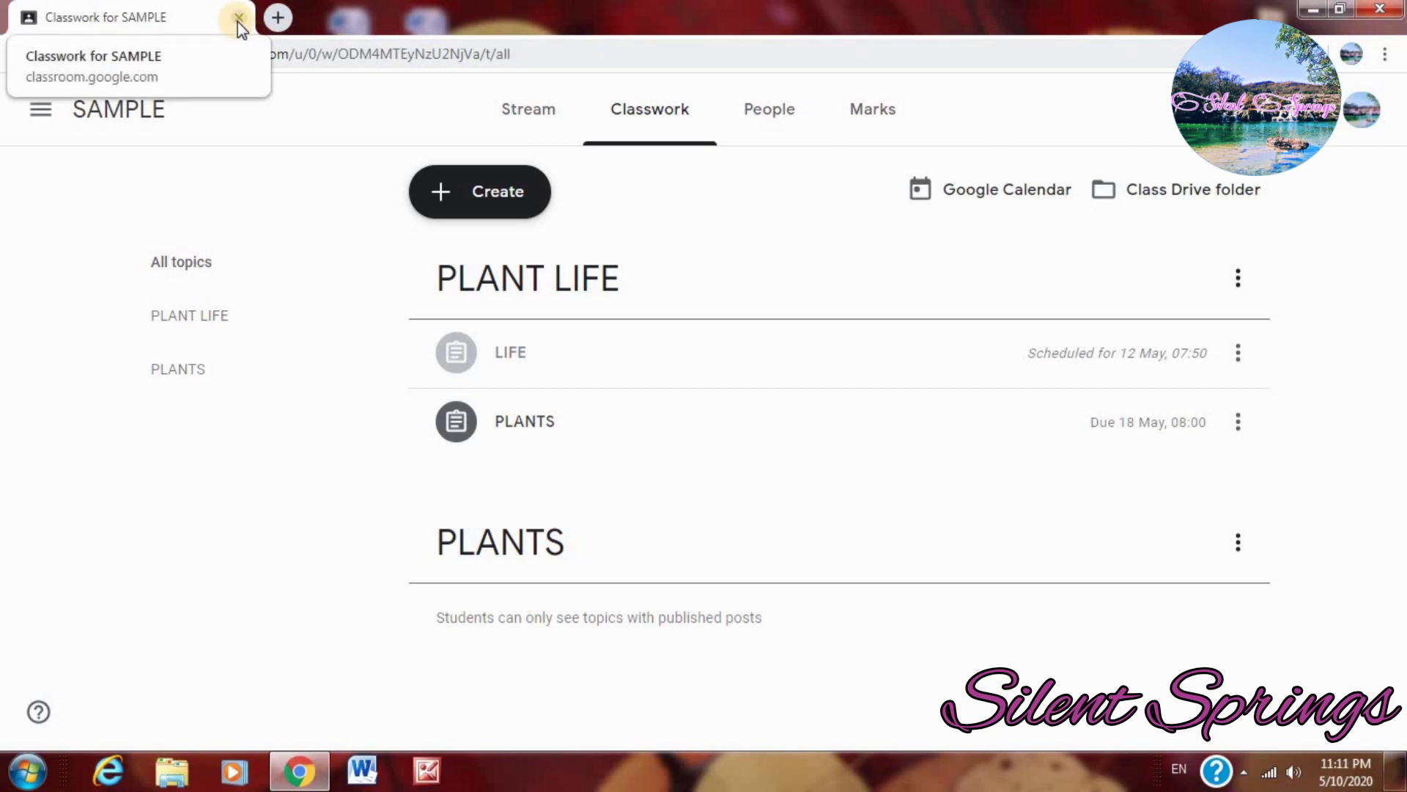
pyautogui.click(237, 18)
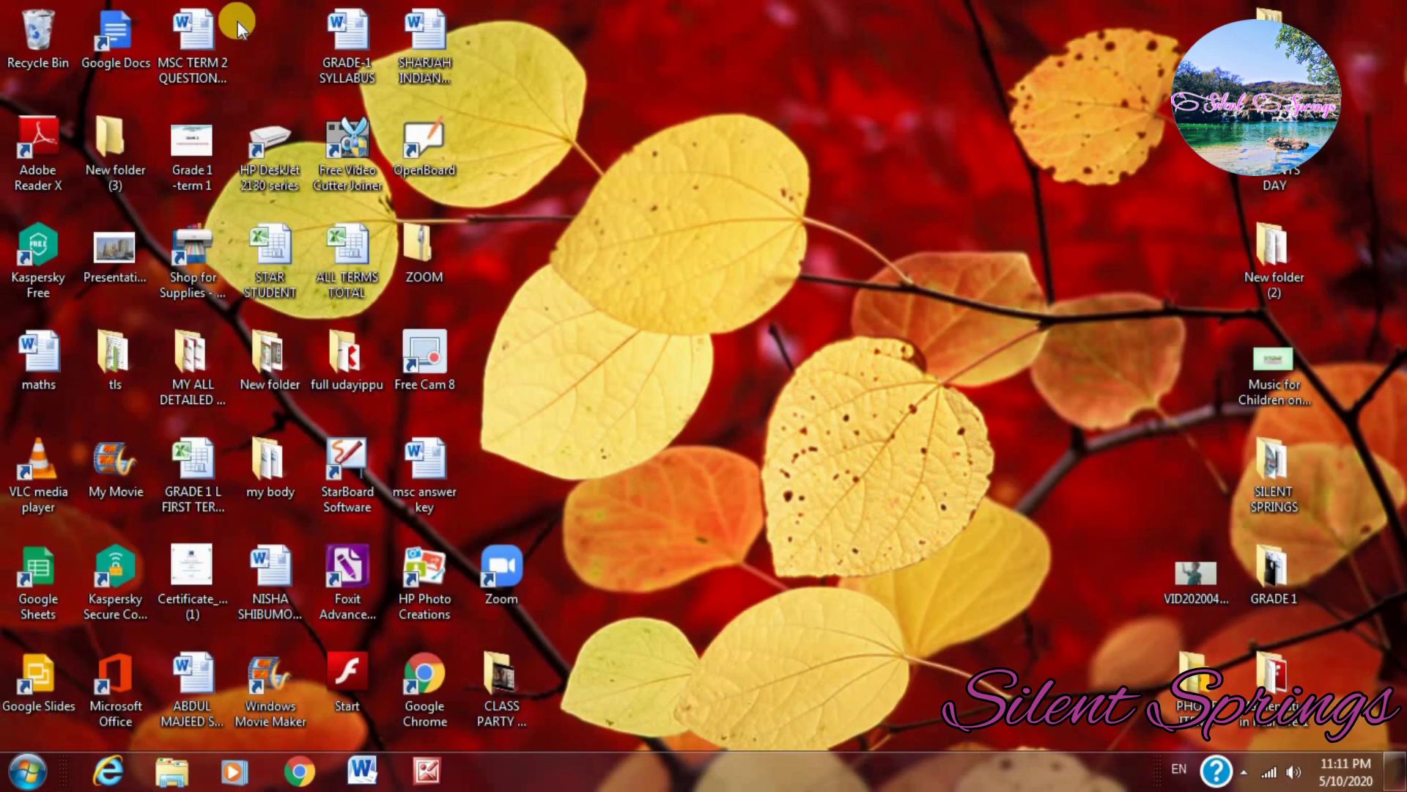